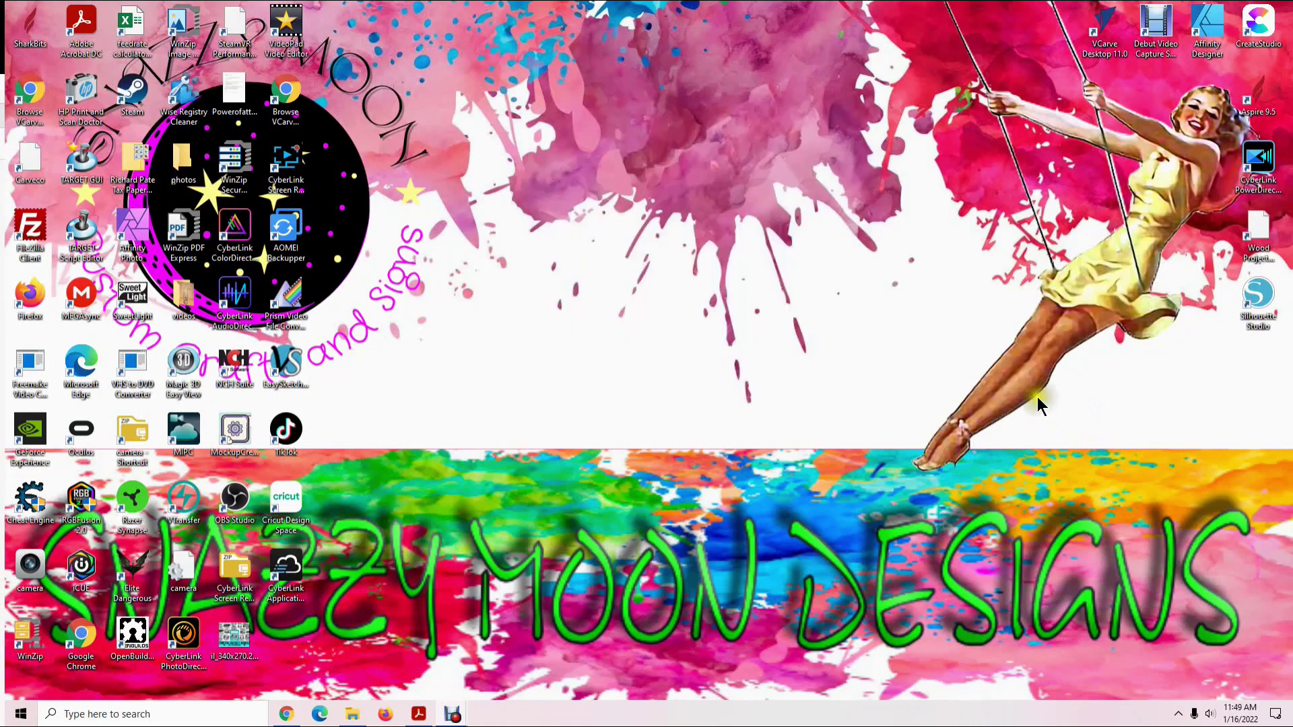
Launch Silhouette Studio and discard all auto-saved recovered documents.
{"action": "left_click", "coordinate": [1266, 314]}
{"action": "double_click", "coordinate": [1266, 315]}
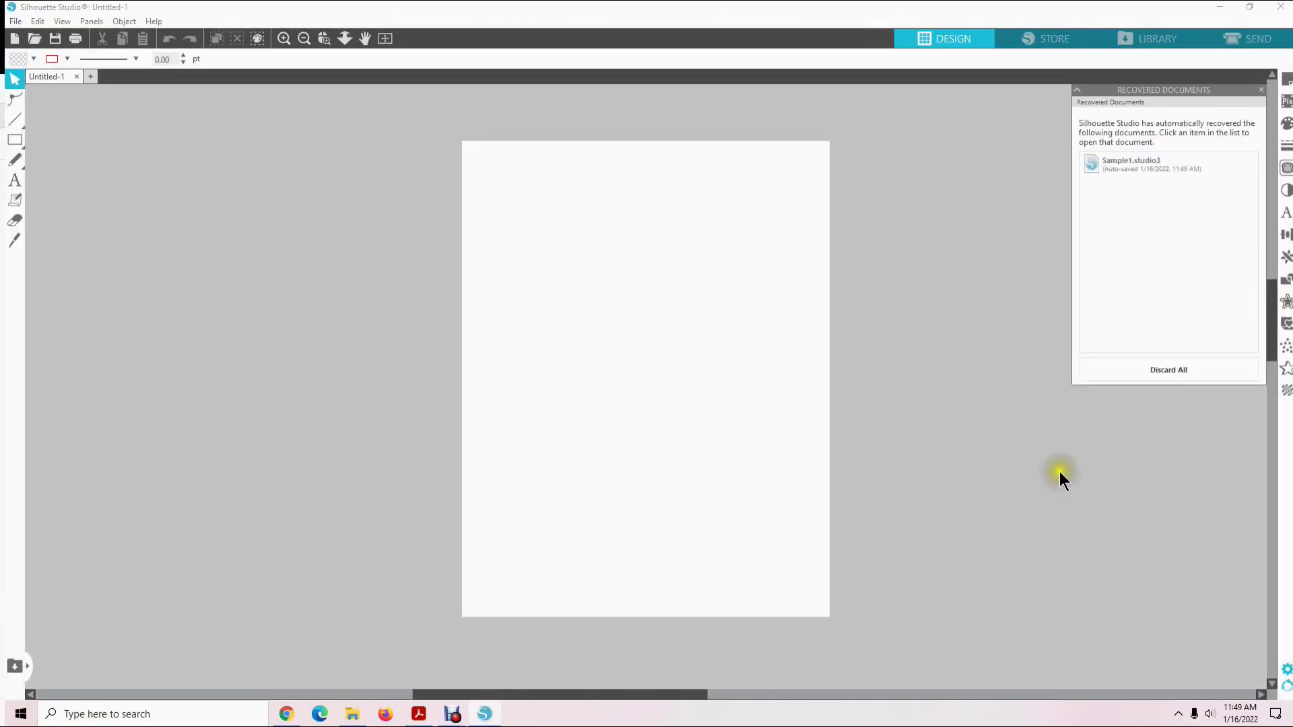
{"action": "left_click", "coordinate": [1157, 374]}
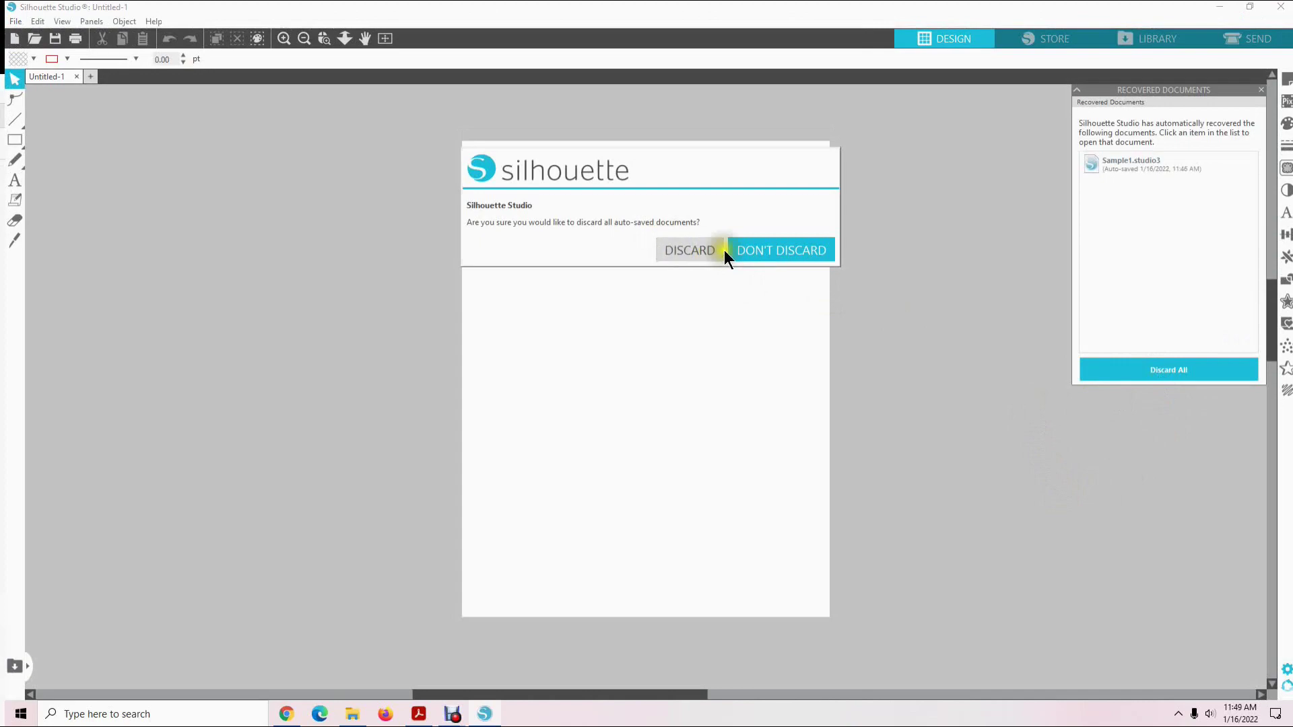
{"action": "left_click", "coordinate": [701, 252]}
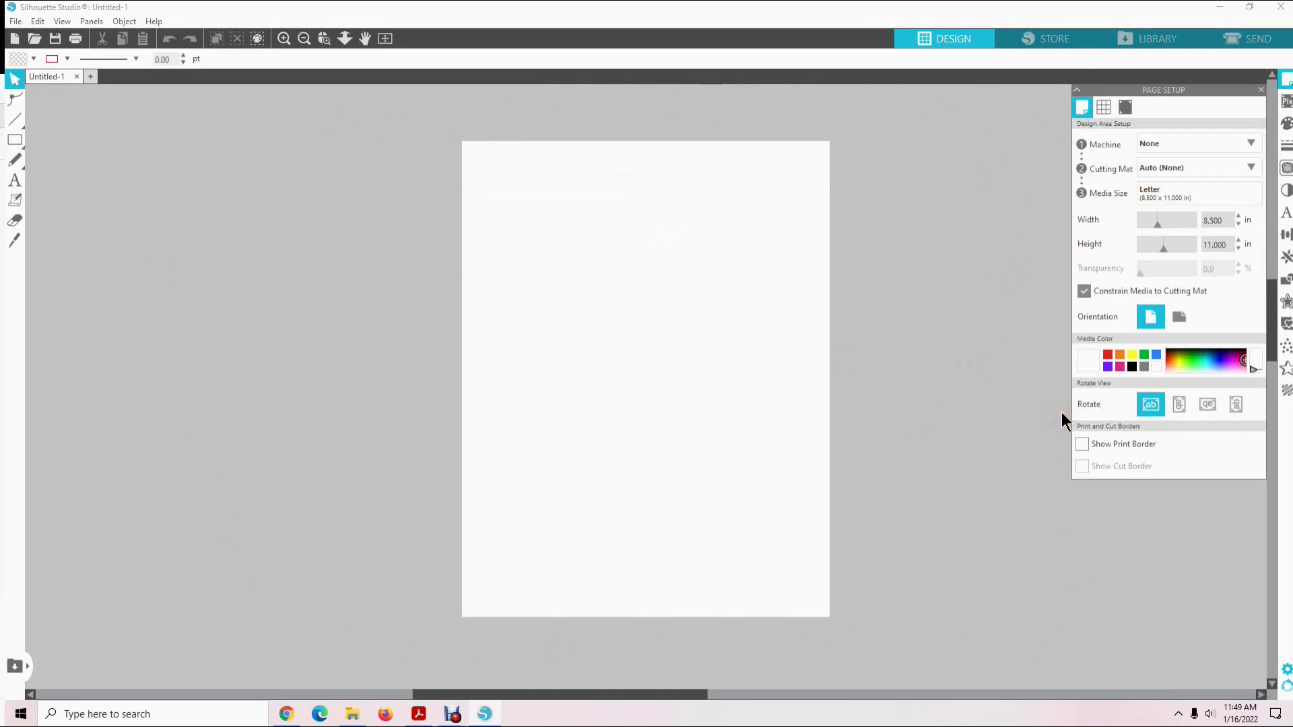
Review the grid options in Page Setup and switch the letter-size page to landscape orientation.
{"action": "left_click", "coordinate": [1005, 479]}
{"action": "left_click", "coordinate": [1004, 479]}
{"action": "left_click", "coordinate": [92, 22]}
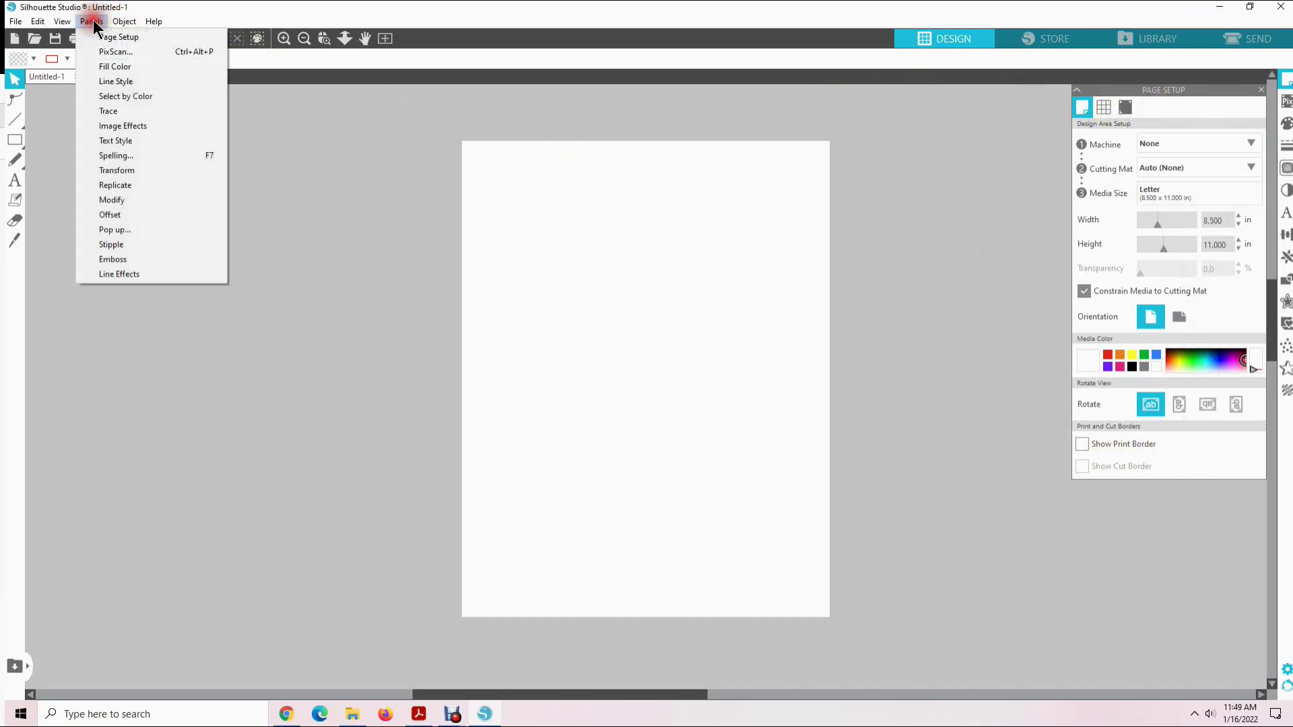
{"action": "left_click", "coordinate": [97, 35]}
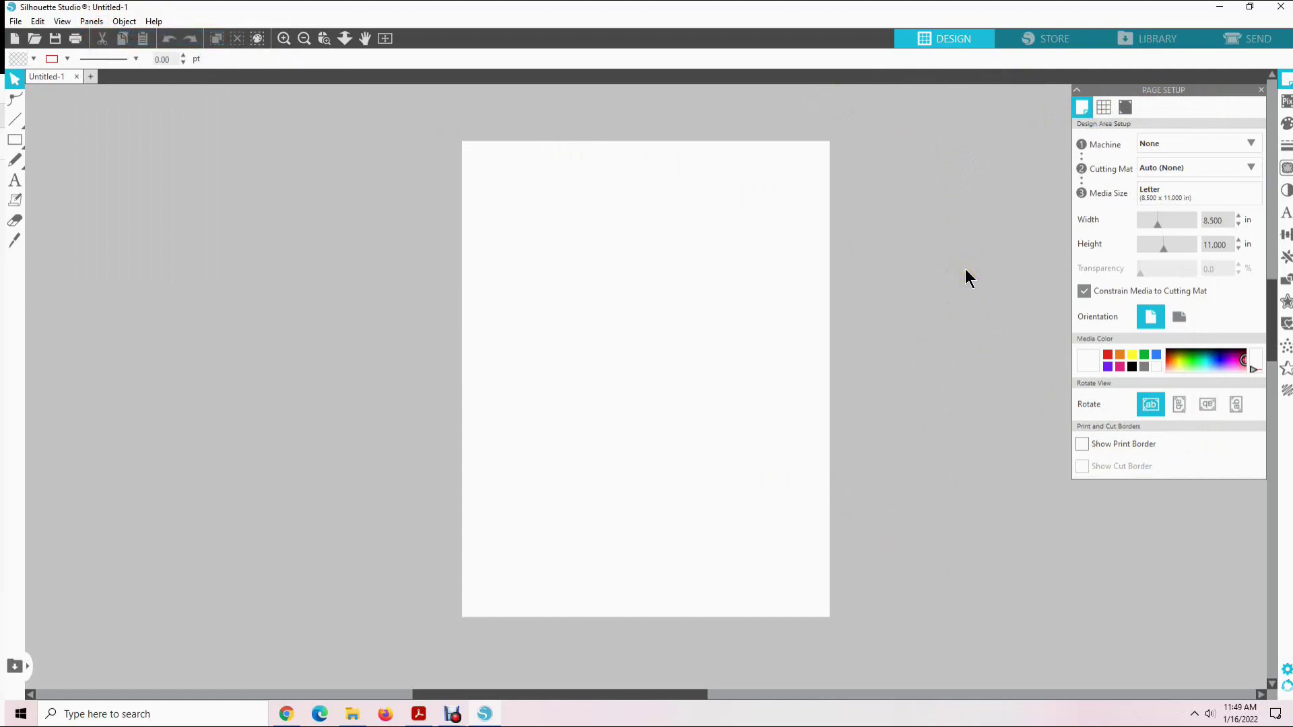
{"action": "left_click", "coordinate": [1141, 147]}
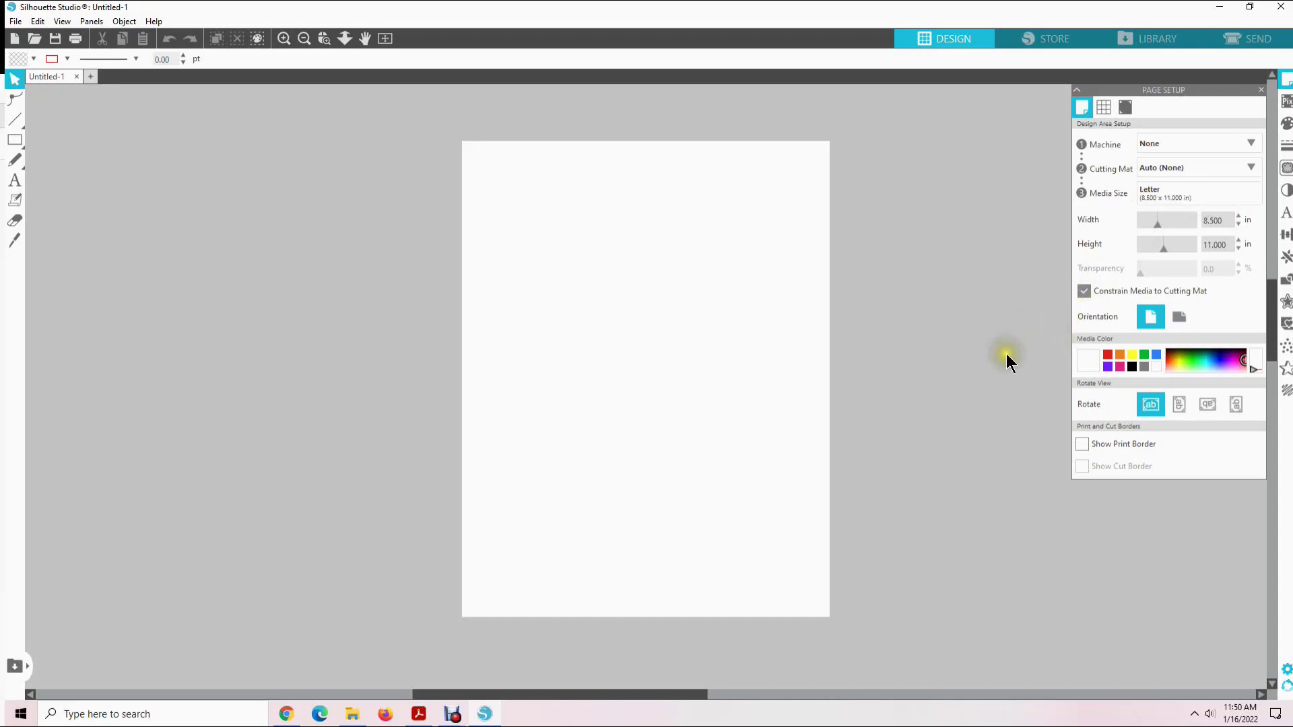
{"action": "left_click", "coordinate": [1105, 110]}
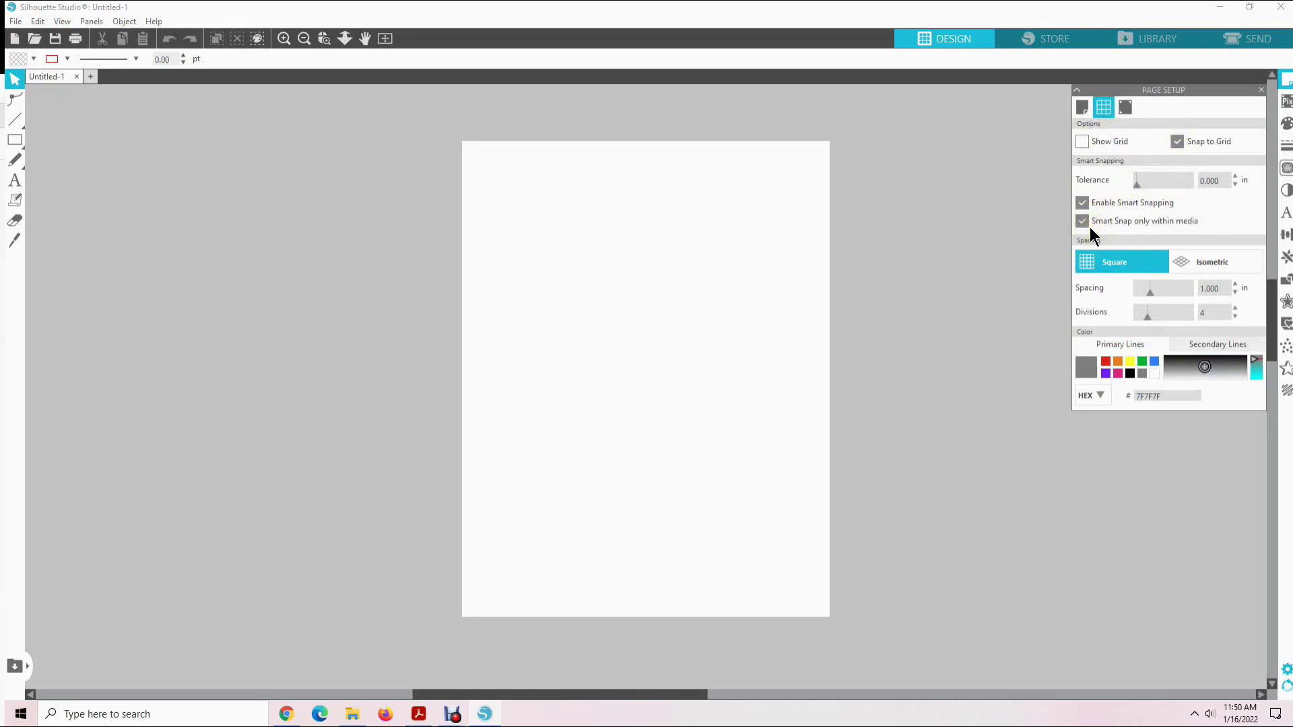
{"action": "left_click", "coordinate": [1081, 107]}
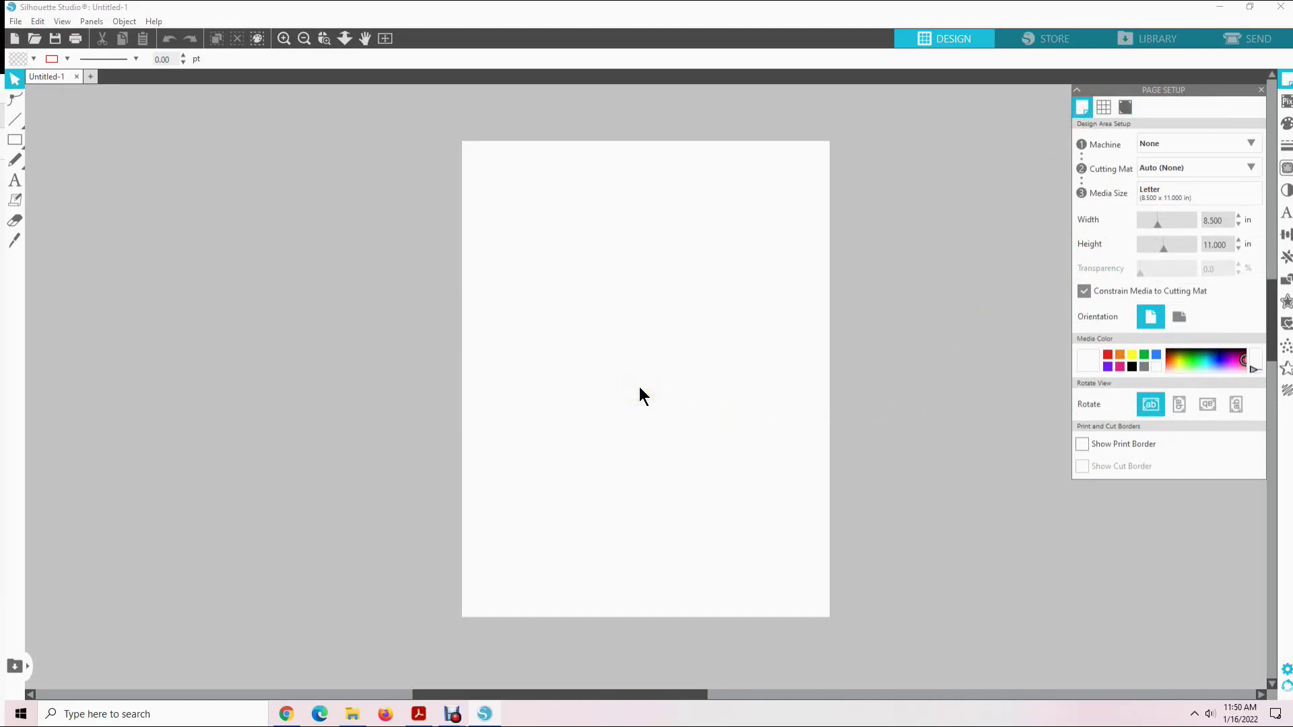
{"action": "left_click", "coordinate": [681, 388]}
{"action": "left_click", "coordinate": [1180, 318]}
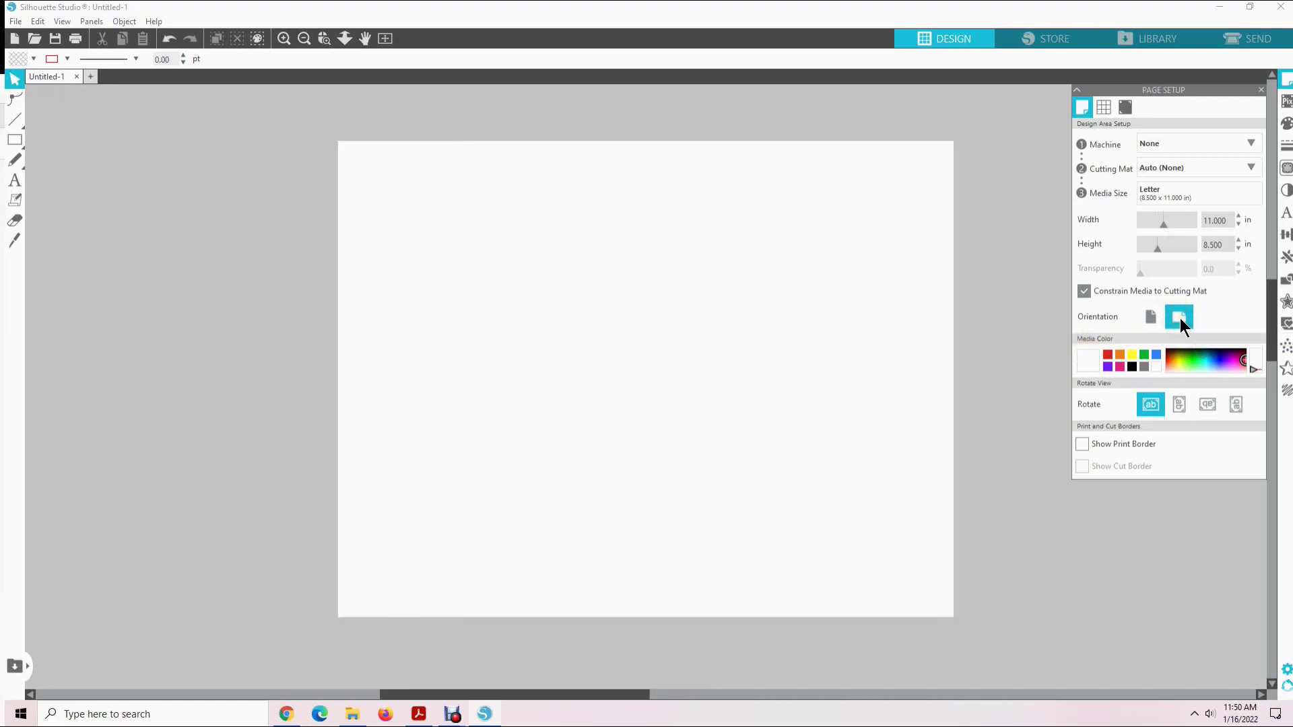
{"action": "left_click_drag", "start_coordinate": [539, 689], "coordinate": [566, 692]}
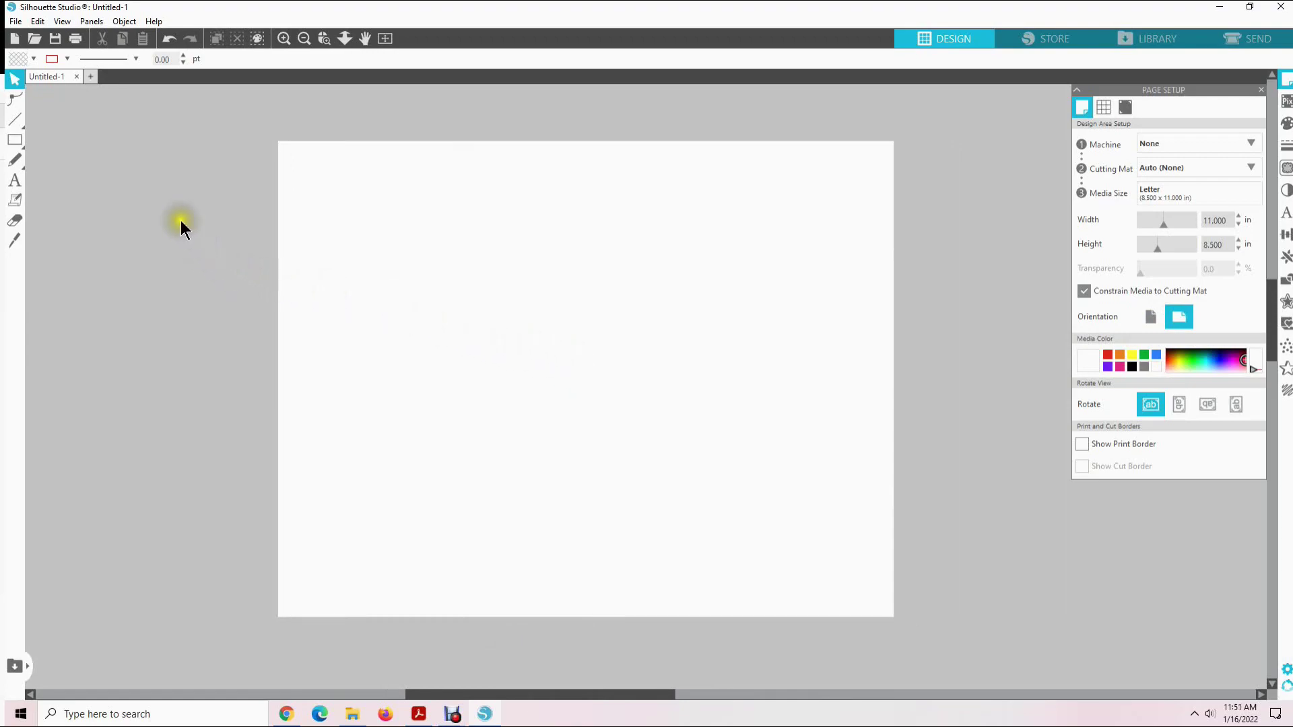
Open the IMG_1477 image from the Youtube folder as a new document.
{"action": "left_click", "coordinate": [32, 39]}
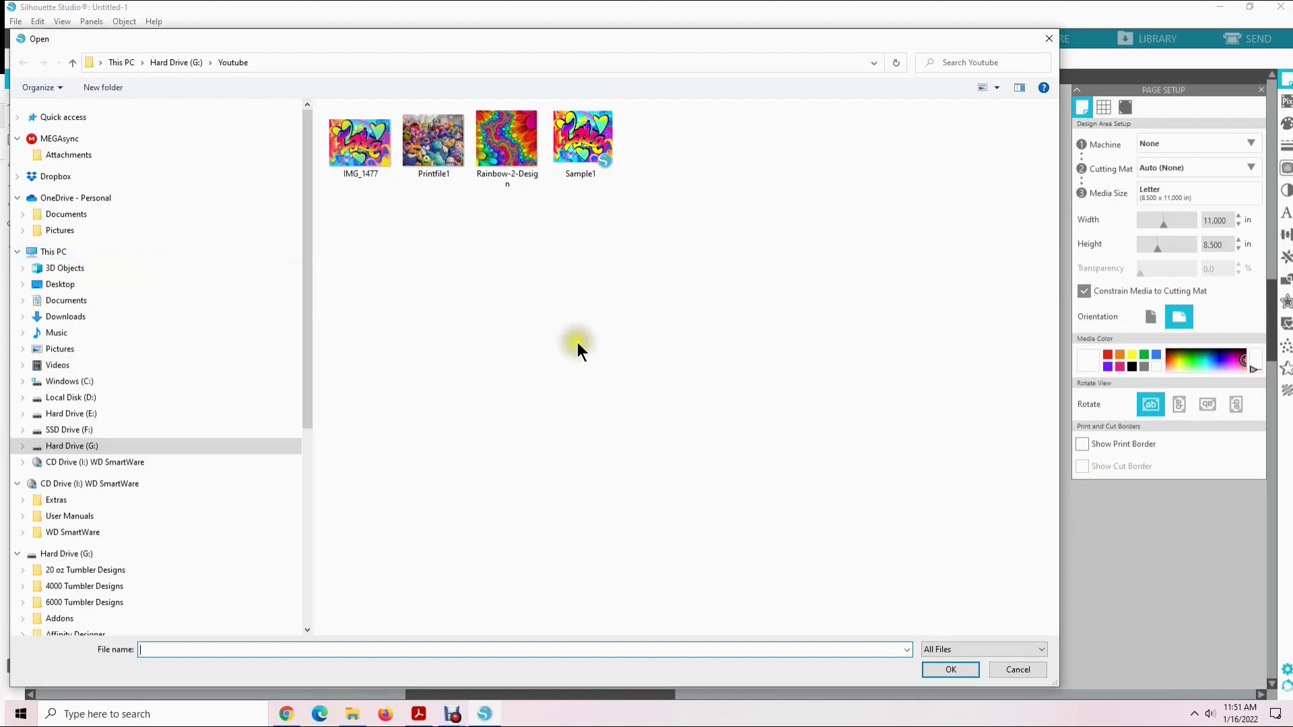
{"action": "left_click", "coordinate": [367, 152]}
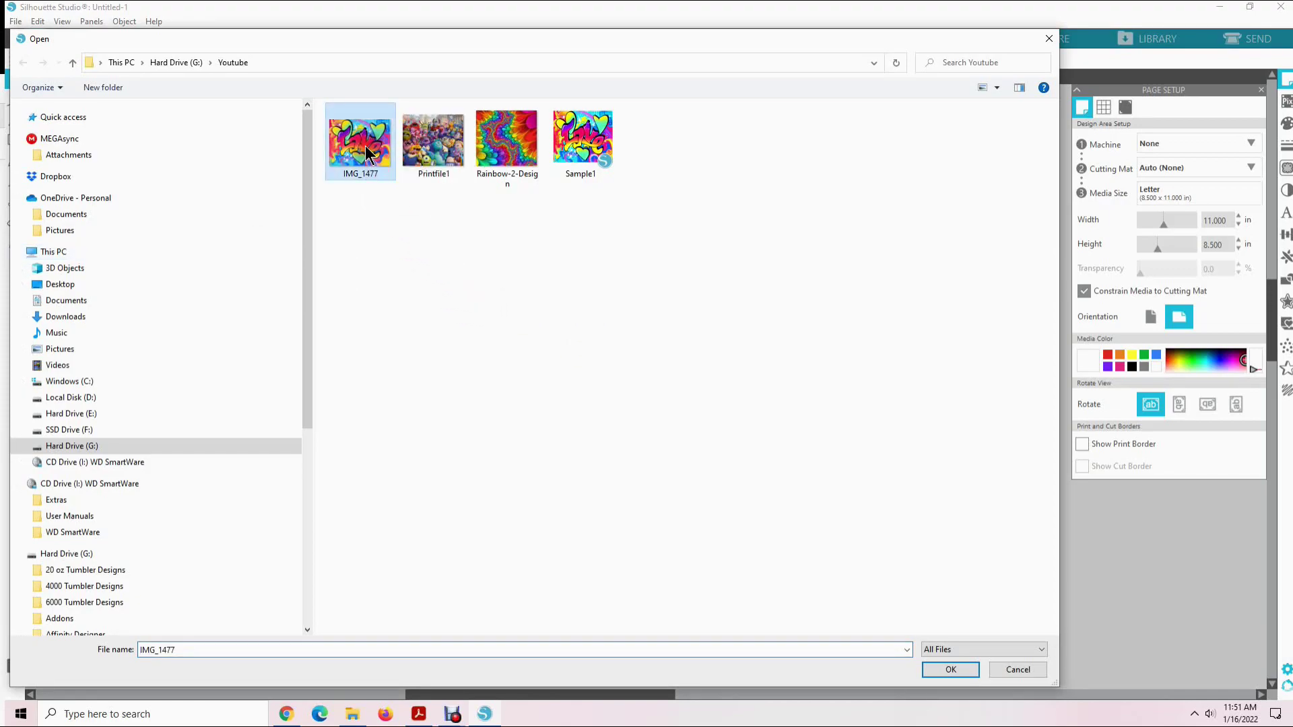
{"action": "left_click", "coordinate": [951, 669]}
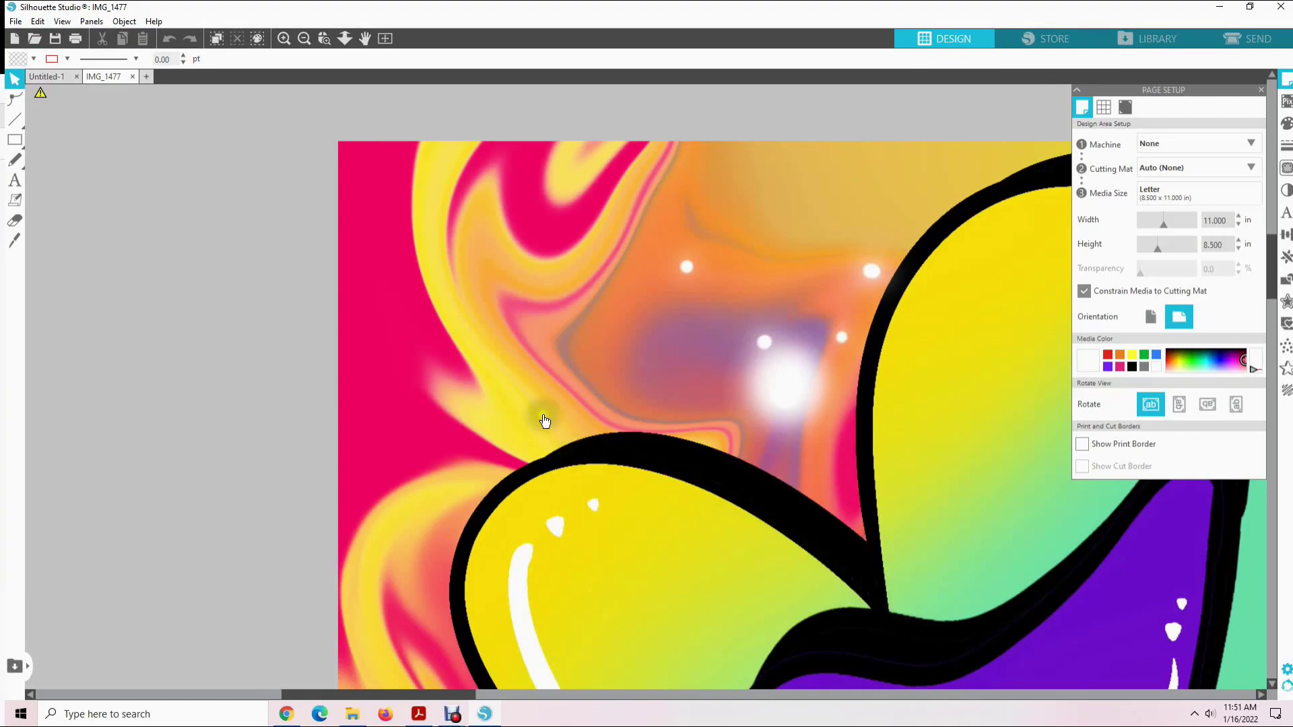
Resize the imported image to 9.4 in wide and 8.2 in high, with its aspect ratio unlocked.
{"action": "left_click", "coordinate": [637, 343]}
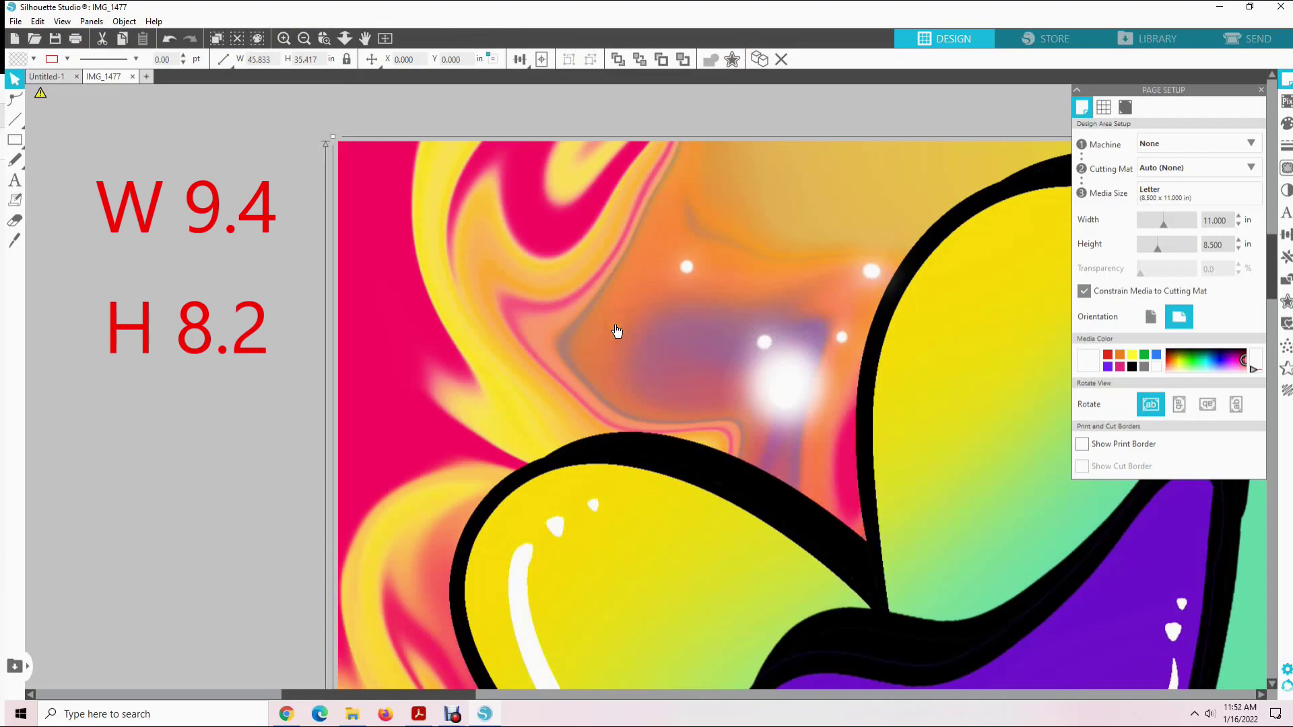
{"action": "left_click", "coordinate": [346, 60]}
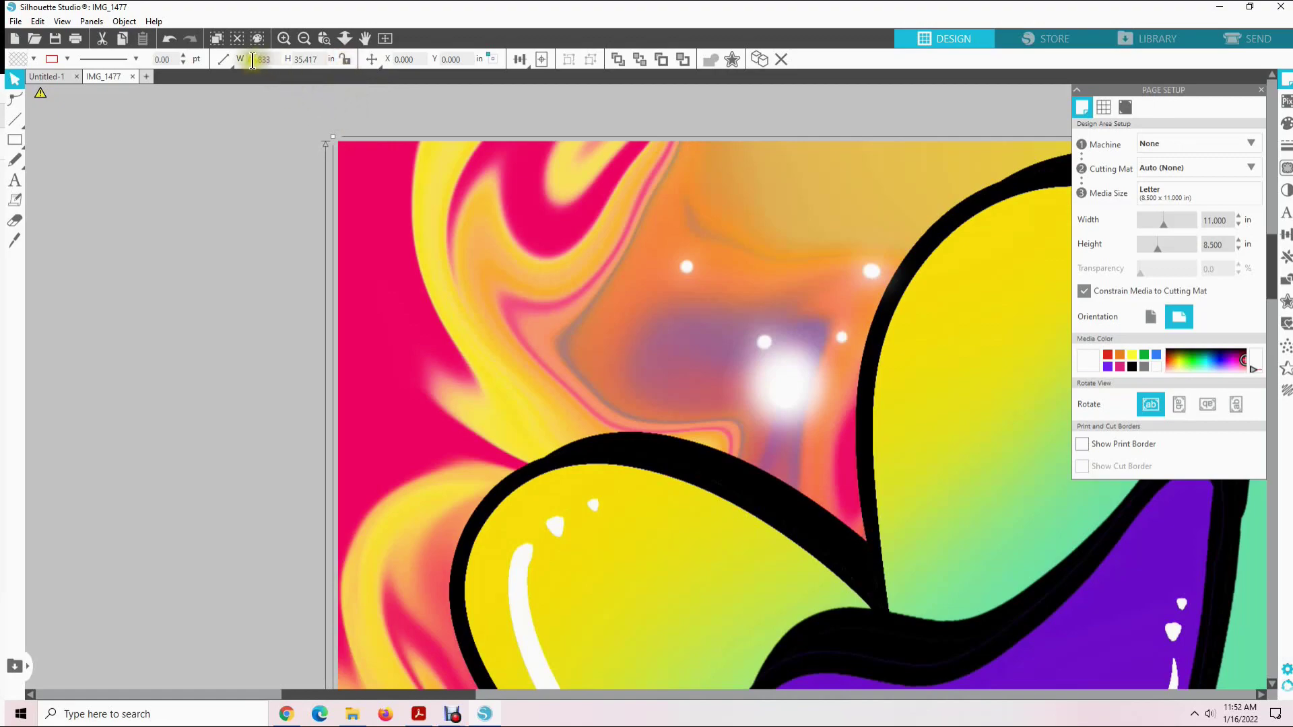
{"action": "left_click_drag", "start_coordinate": [247, 59], "coordinate": [259, 60]}
{"action": "type", "text": "9.4"}
{"action": "key", "text": "Return"}
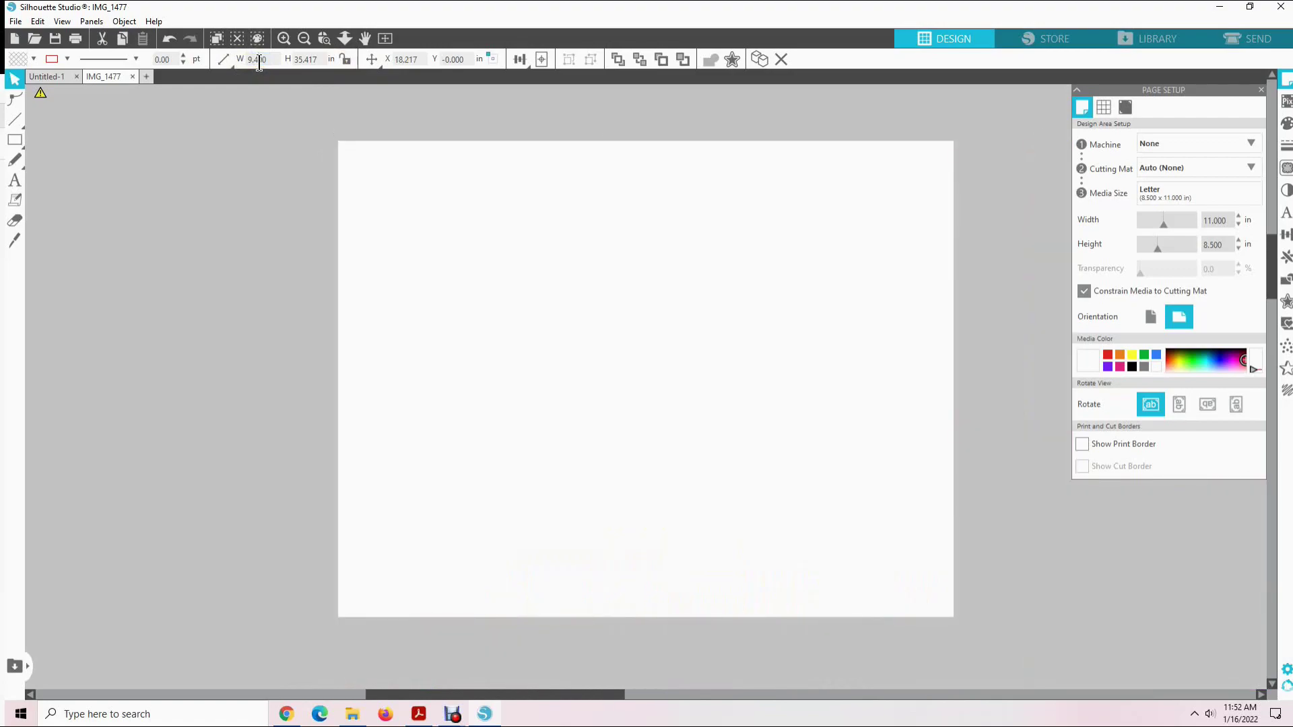
{"action": "left_click_drag", "start_coordinate": [289, 60], "coordinate": [308, 58]}
{"action": "type", "text": "8.2"}
{"action": "key", "text": "Return"}
Select the resized image lying off the page and center it on the page.
{"action": "left_click", "coordinate": [443, 195]}
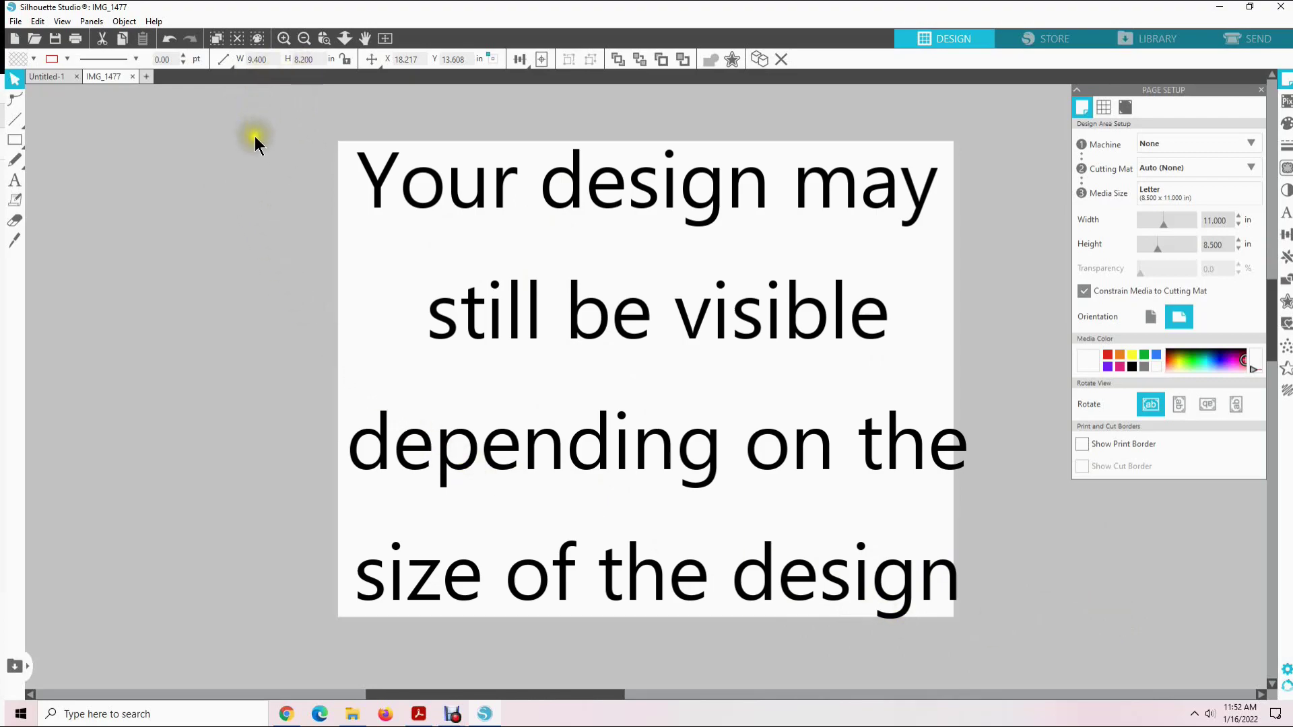
{"action": "left_click", "coordinate": [219, 159]}
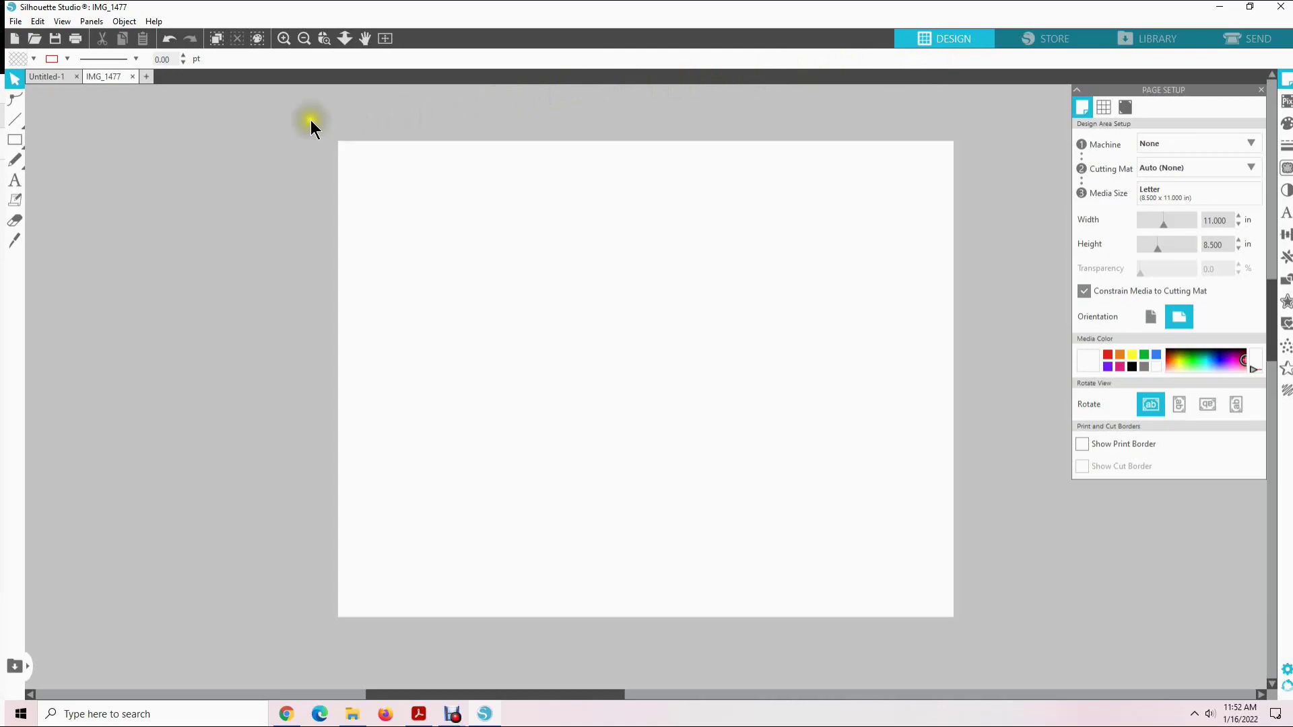
{"action": "left_click", "coordinate": [215, 39]}
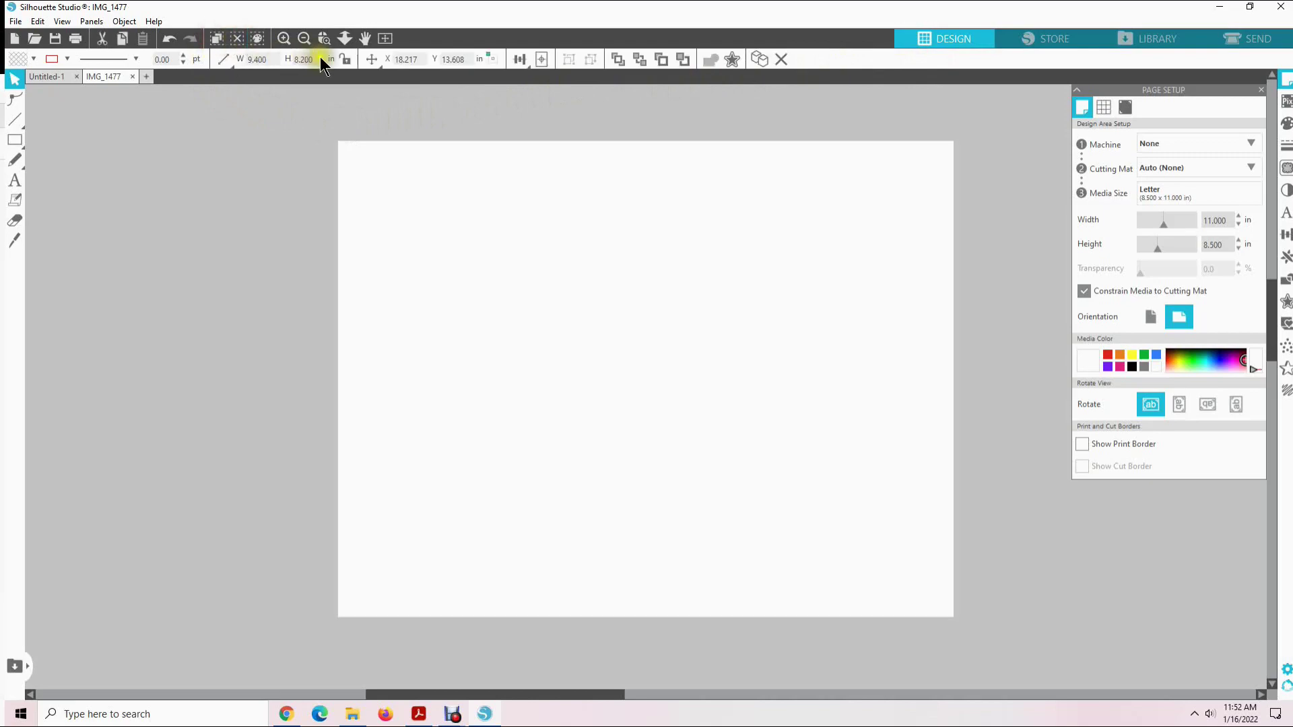
{"action": "left_click", "coordinate": [540, 59]}
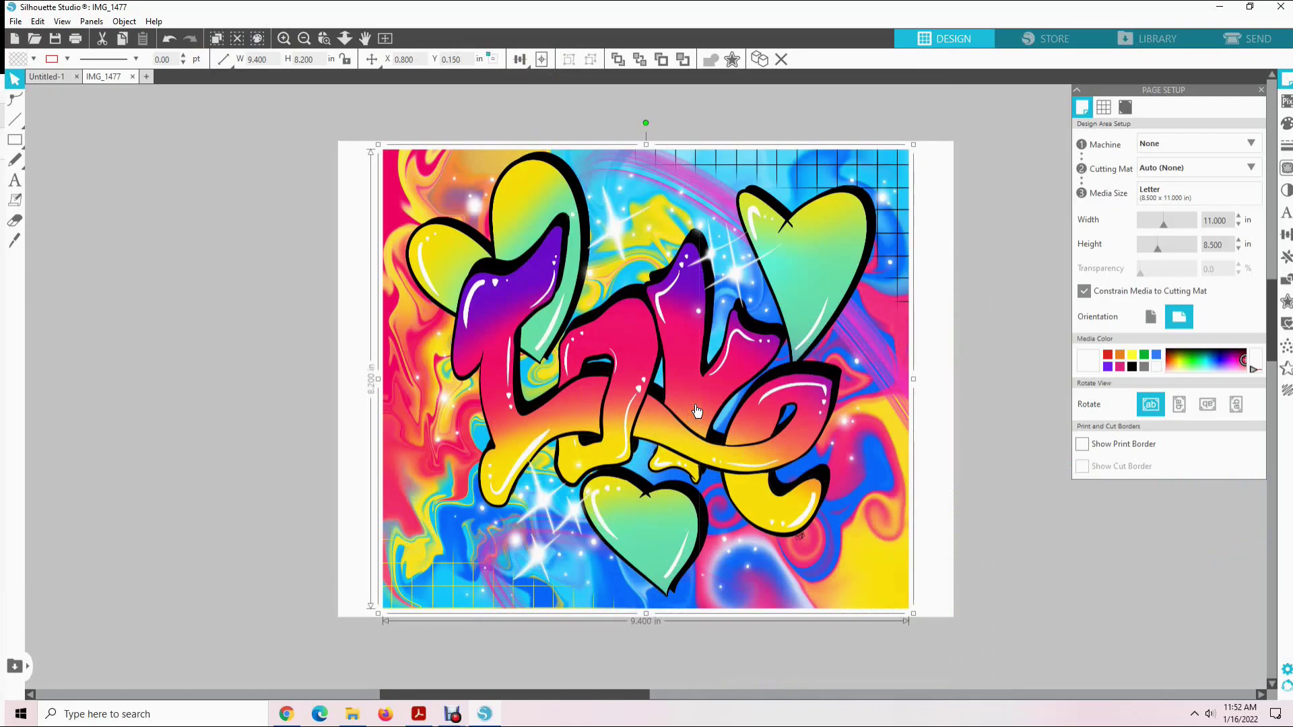
Duplicate the design and move the copy to the right of the page, clear of the original.
{"action": "left_click", "coordinate": [604, 685]}
{"action": "left_click_drag", "start_coordinate": [608, 696], "coordinate": [646, 695]}
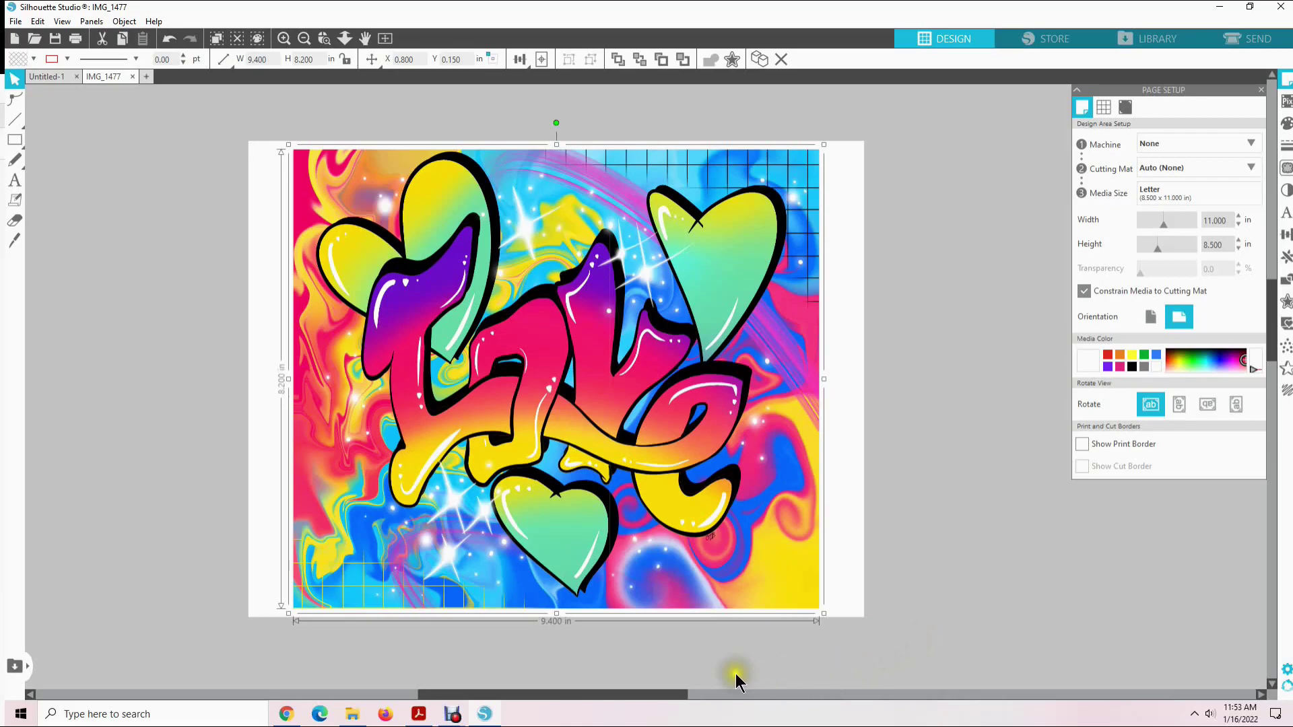
{"action": "left_click_drag", "start_coordinate": [601, 694], "coordinate": [621, 695]}
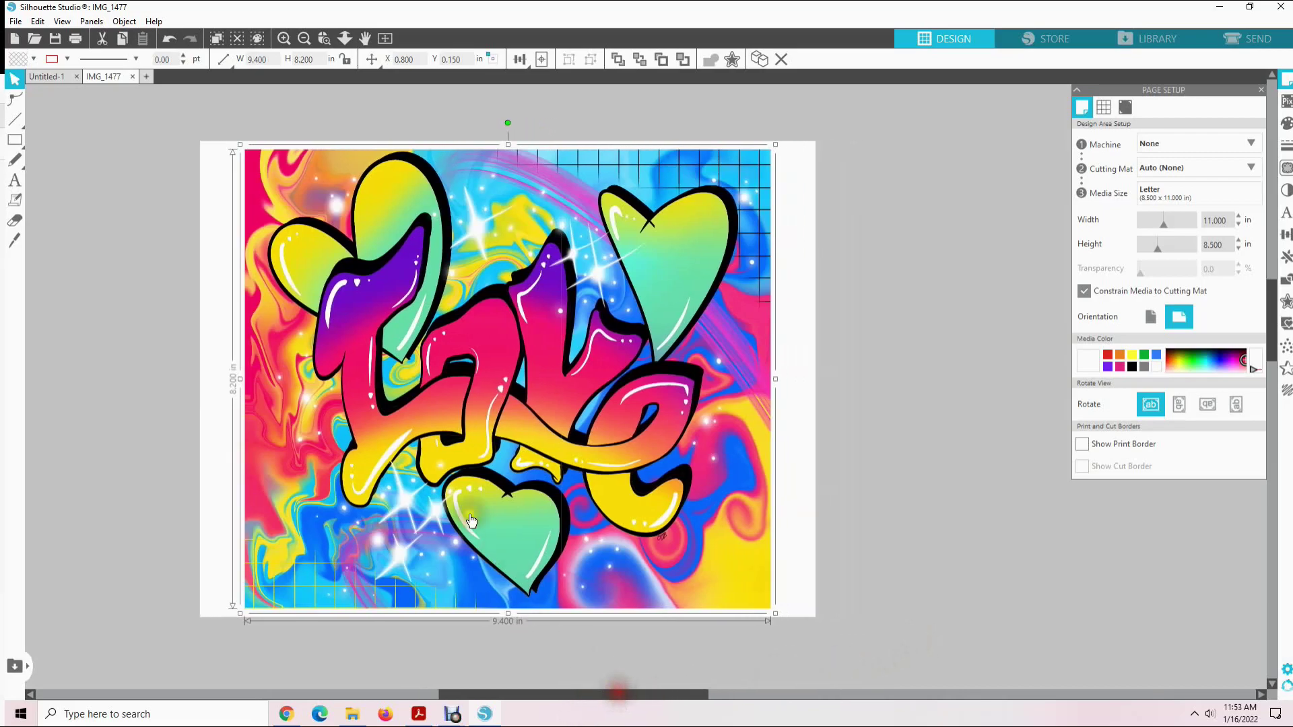
{"action": "right_click", "coordinate": [468, 354]}
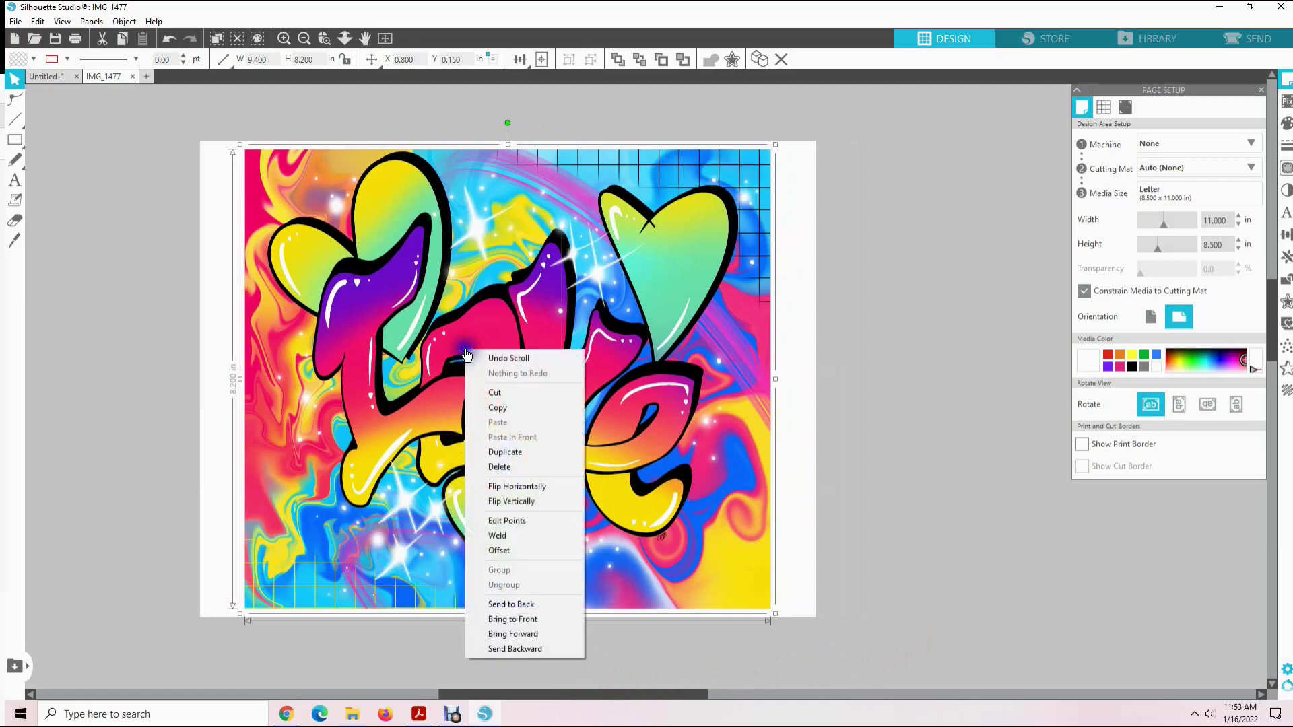
{"action": "left_click", "coordinate": [503, 452]}
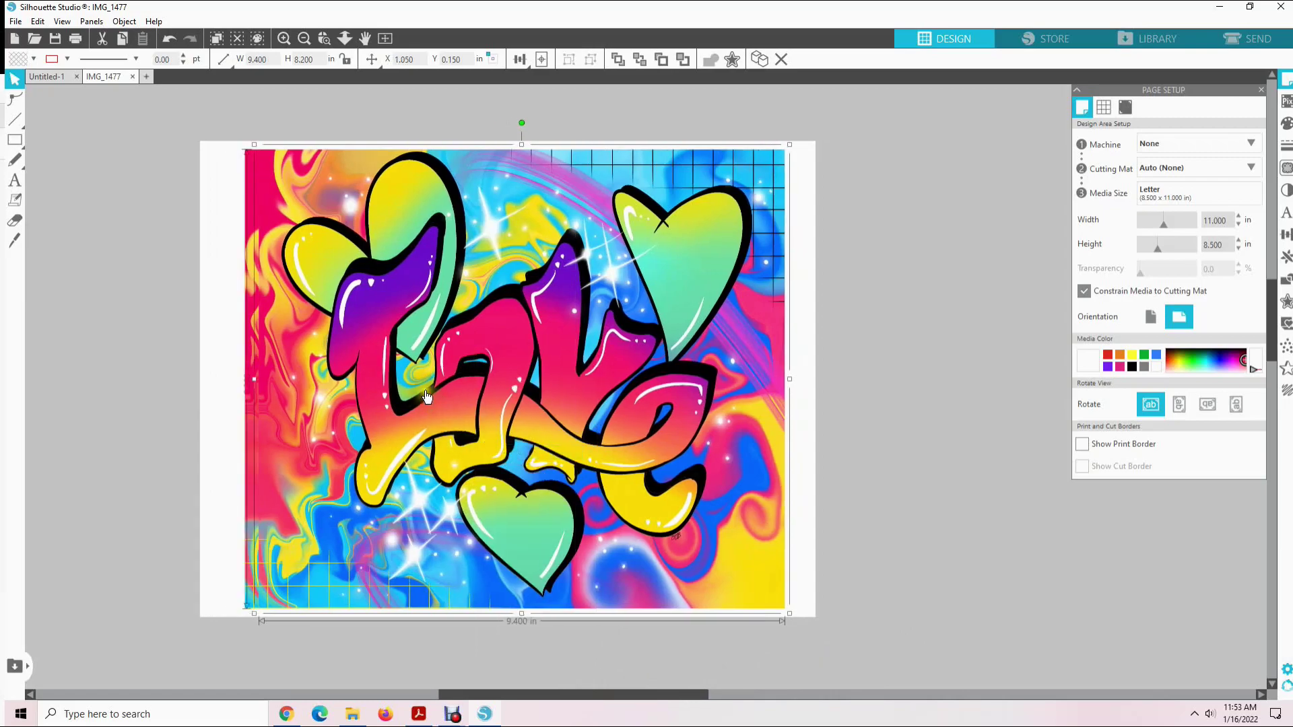
{"action": "left_click_drag", "start_coordinate": [427, 398], "coordinate": [978, 392]}
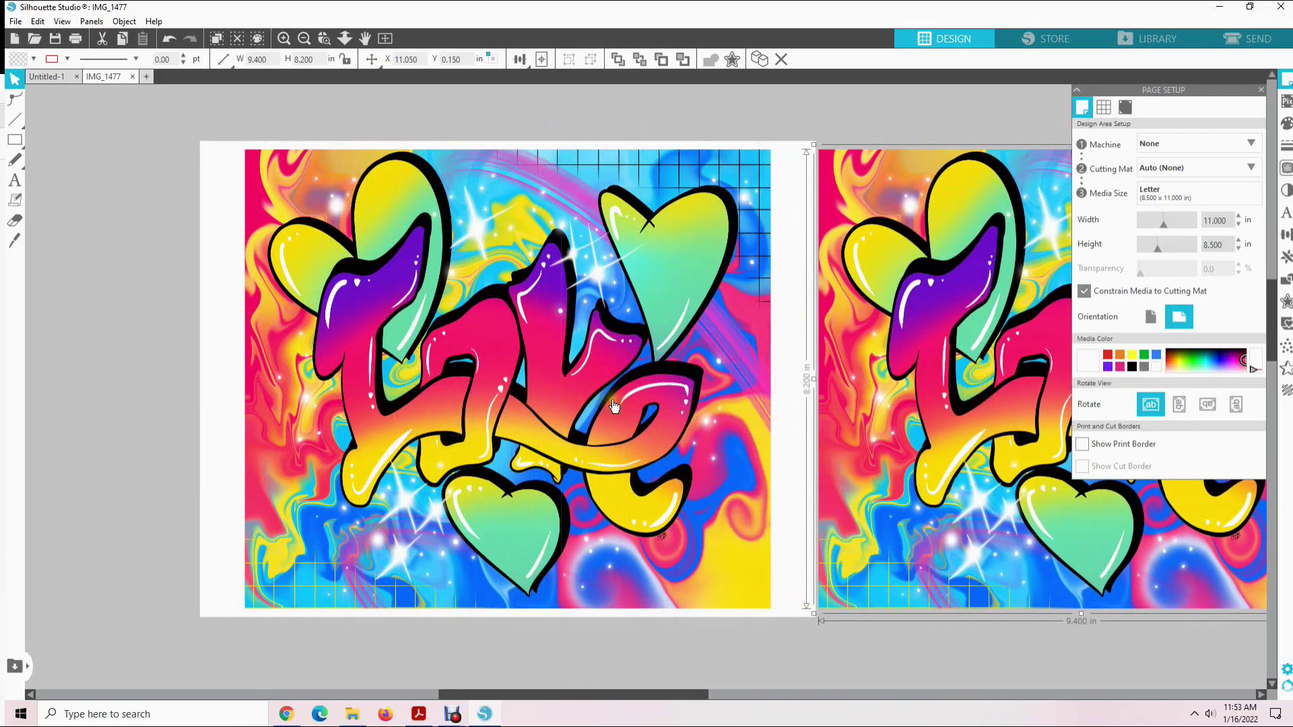
Move the original design partly off the page's left edge and place the duplicate beside it with a small gap.
{"action": "left_click_drag", "start_coordinate": [611, 399], "coordinate": [341, 400]}
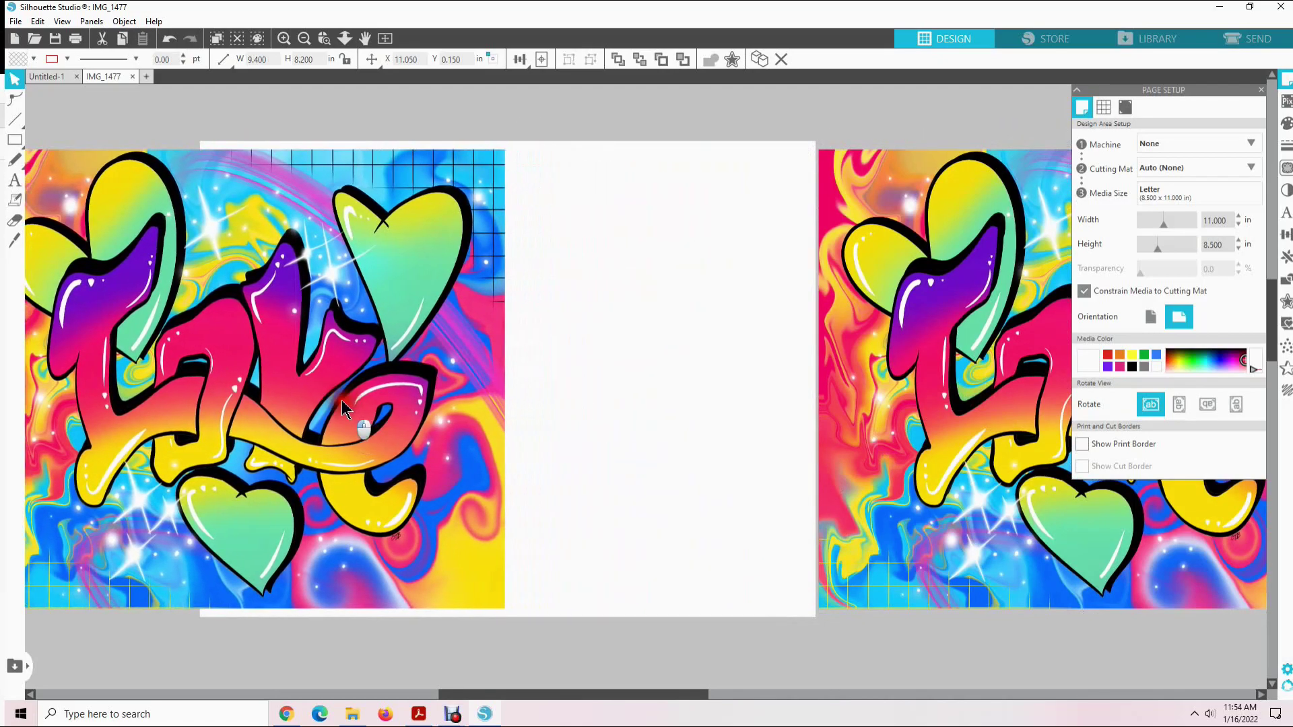
{"action": "left_click", "coordinate": [723, 480]}
{"action": "left_click_drag", "start_coordinate": [947, 461], "coordinate": [632, 464]}
{"action": "key", "text": "Escape"}
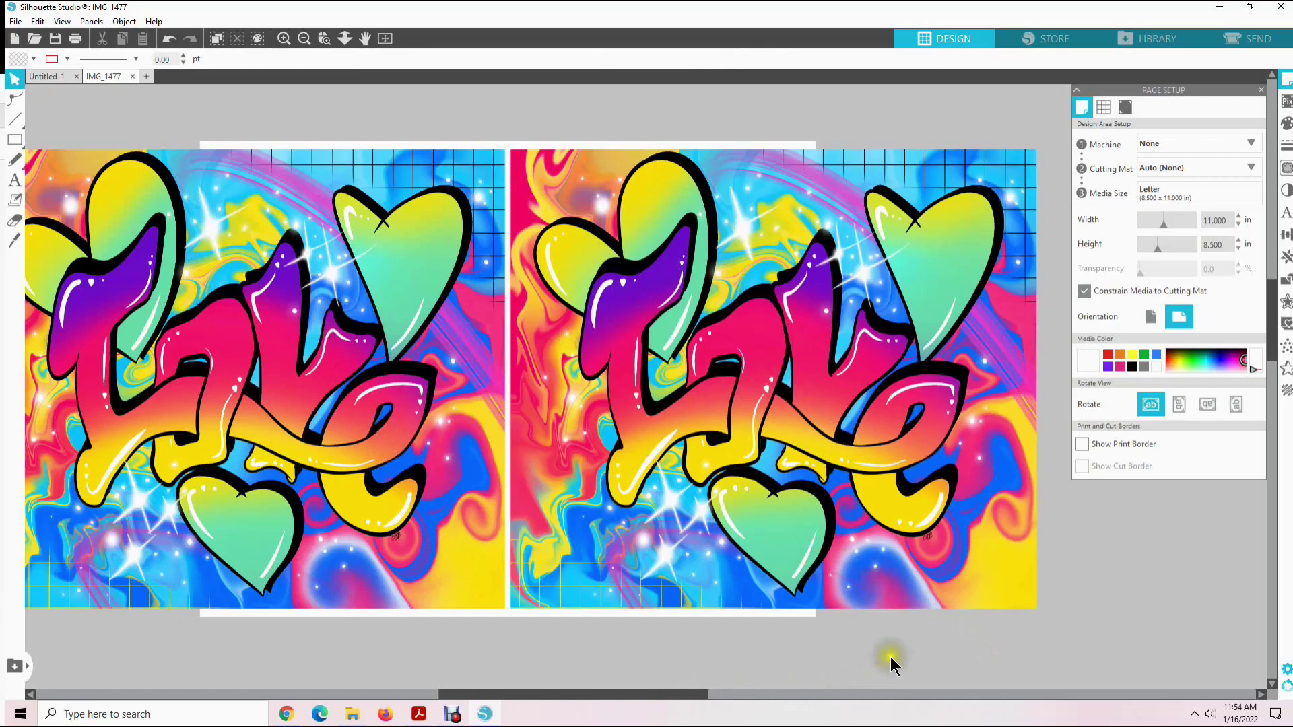
Set the contrast to 40 and the saturation to 10 in the image effects of the right-hand copy.
{"action": "left_click", "coordinate": [746, 354]}
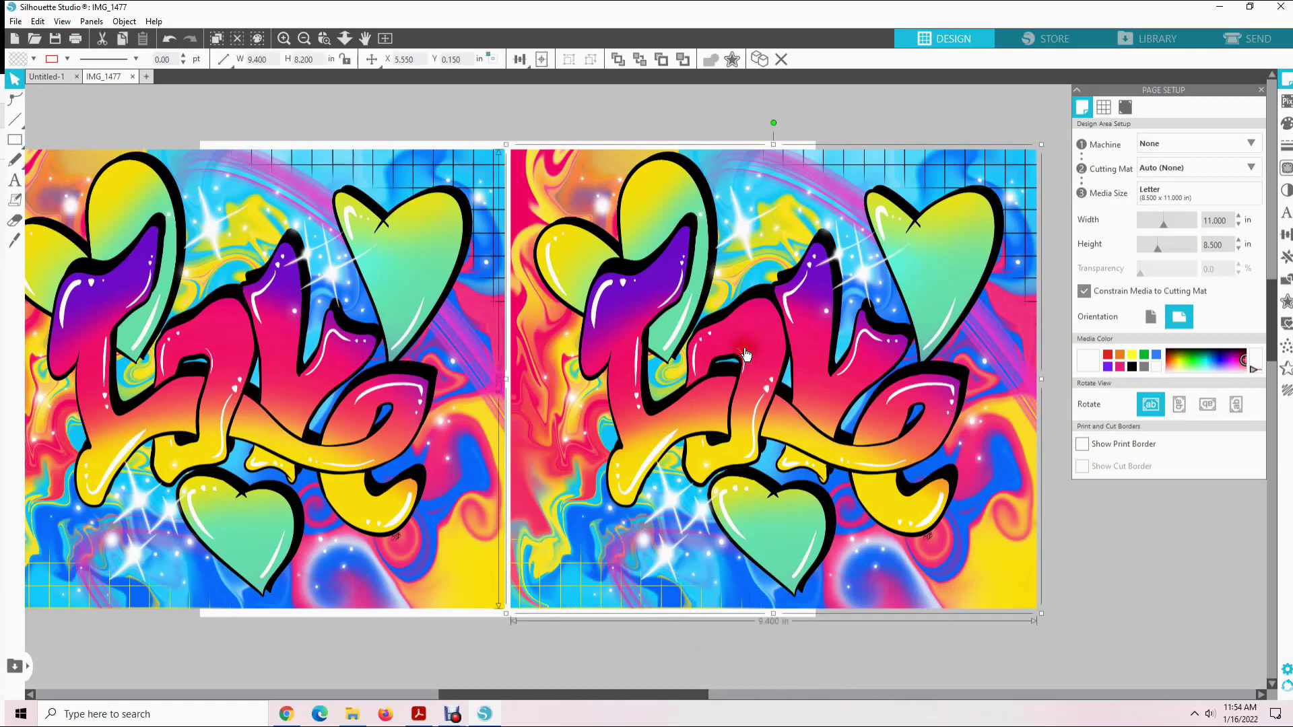
{"action": "left_click", "coordinate": [91, 22]}
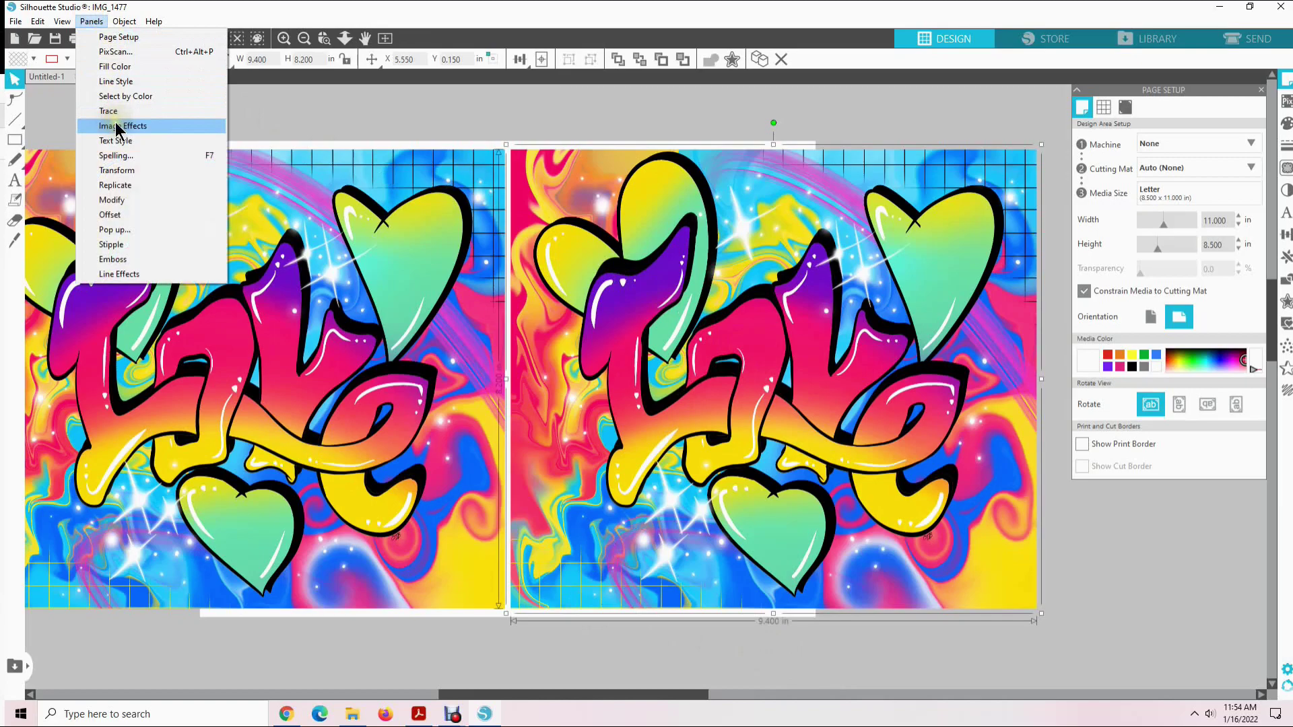
{"action": "left_click", "coordinate": [115, 126]}
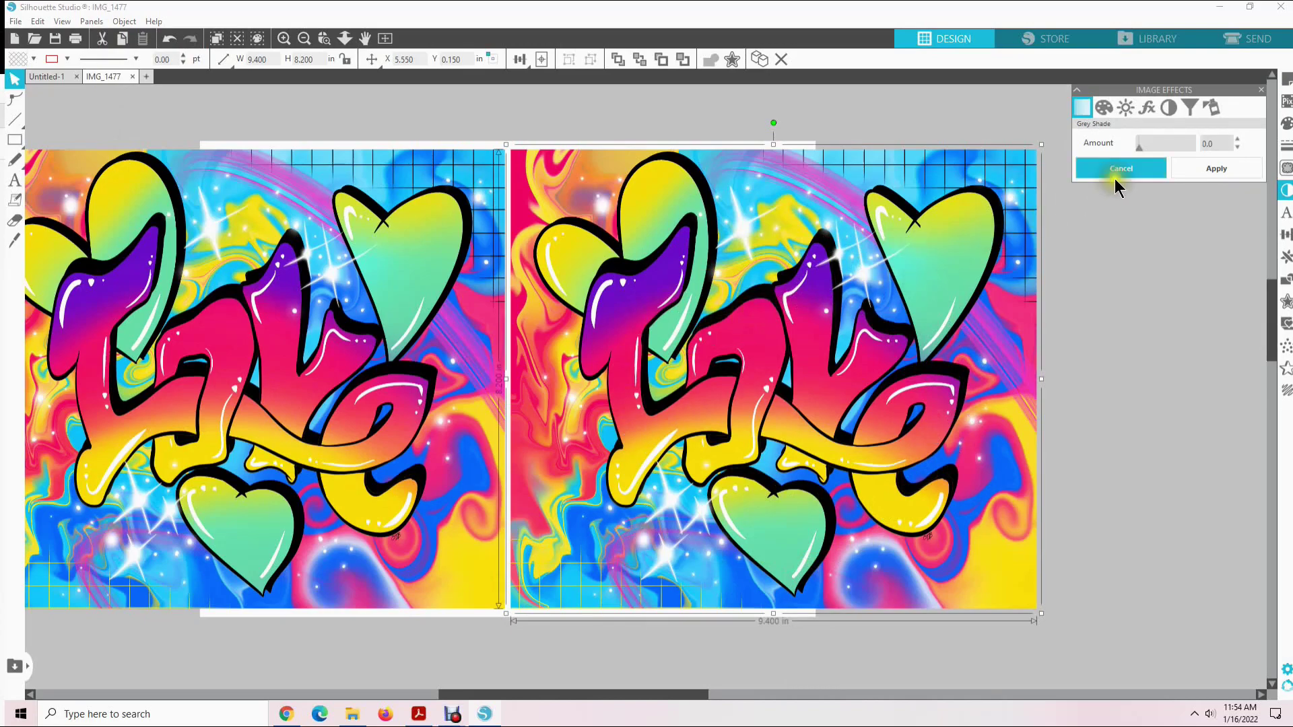
{"action": "left_click", "coordinate": [1151, 91]}
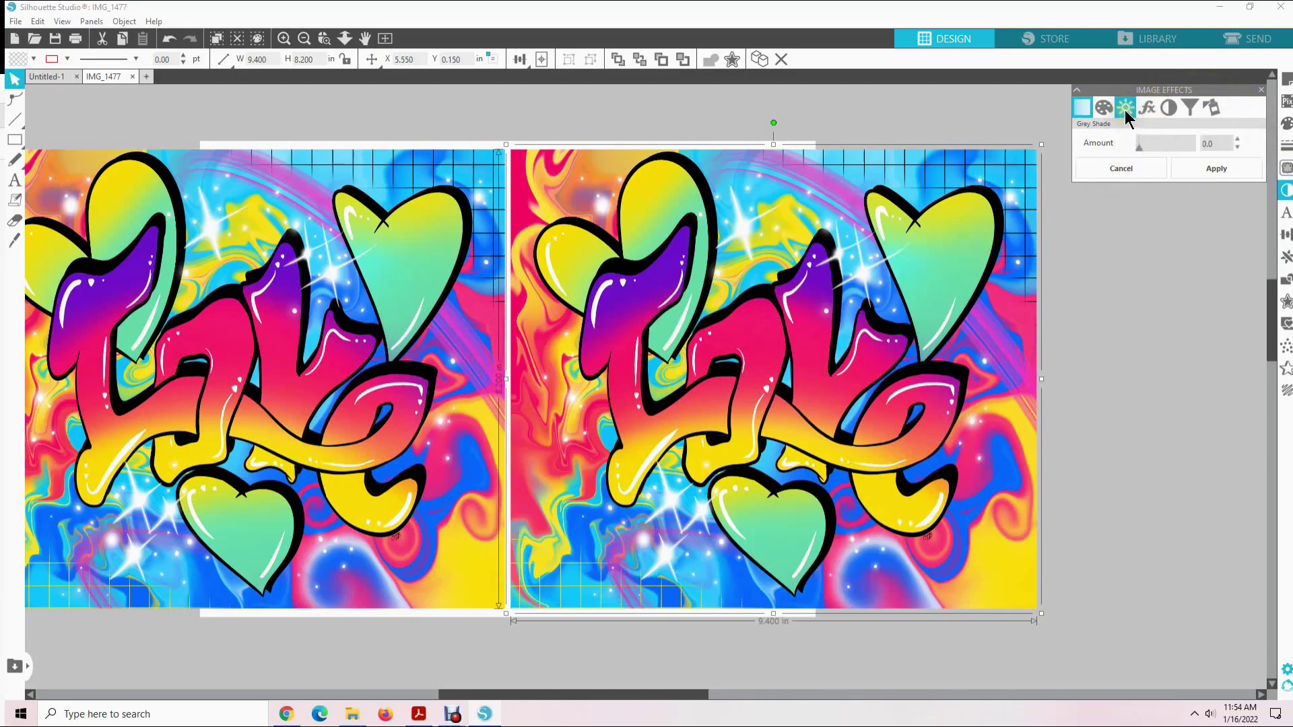
{"action": "left_click", "coordinate": [1126, 109]}
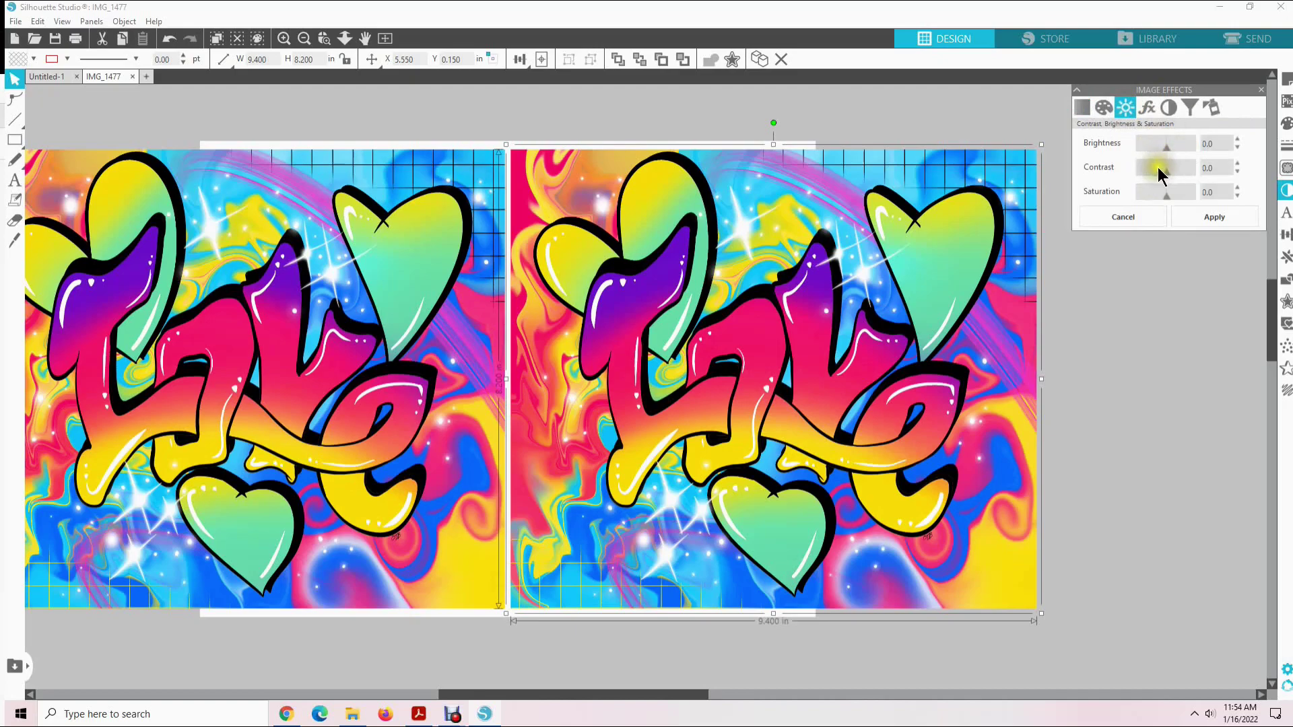
{"action": "left_click", "coordinate": [1215, 165]}
{"action": "left_click", "coordinate": [1213, 168]}
{"action": "type", "text": "40"}
{"action": "key", "text": "Return"}
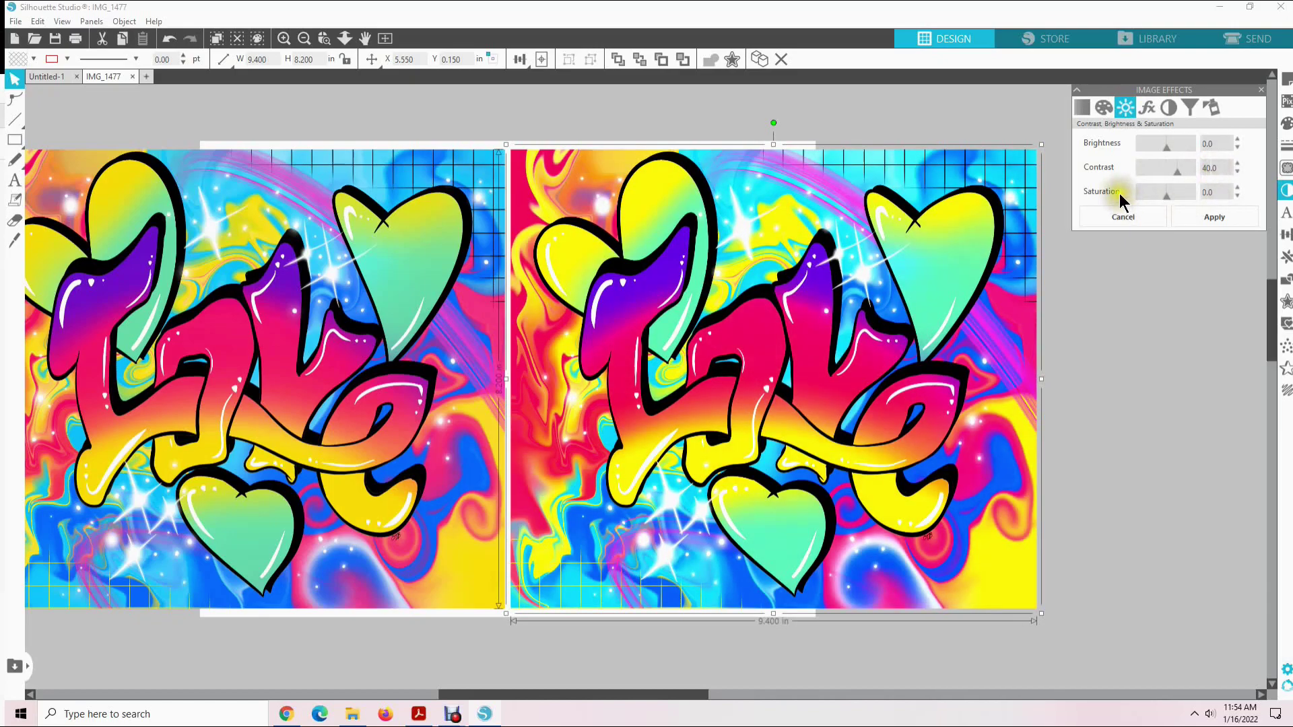
{"action": "double_click", "coordinate": [1212, 192]}
{"action": "type", "text": "100"}
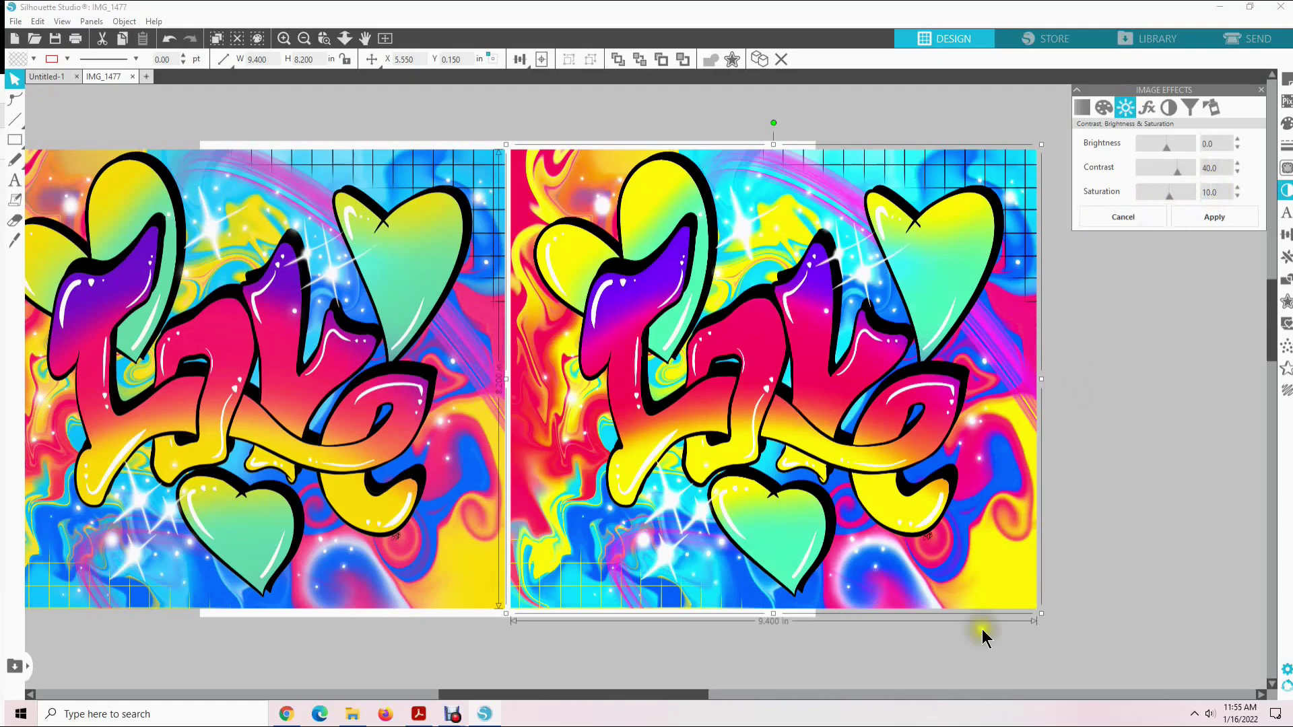
{"action": "left_click_drag", "start_coordinate": [693, 702], "coordinate": [671, 704]}
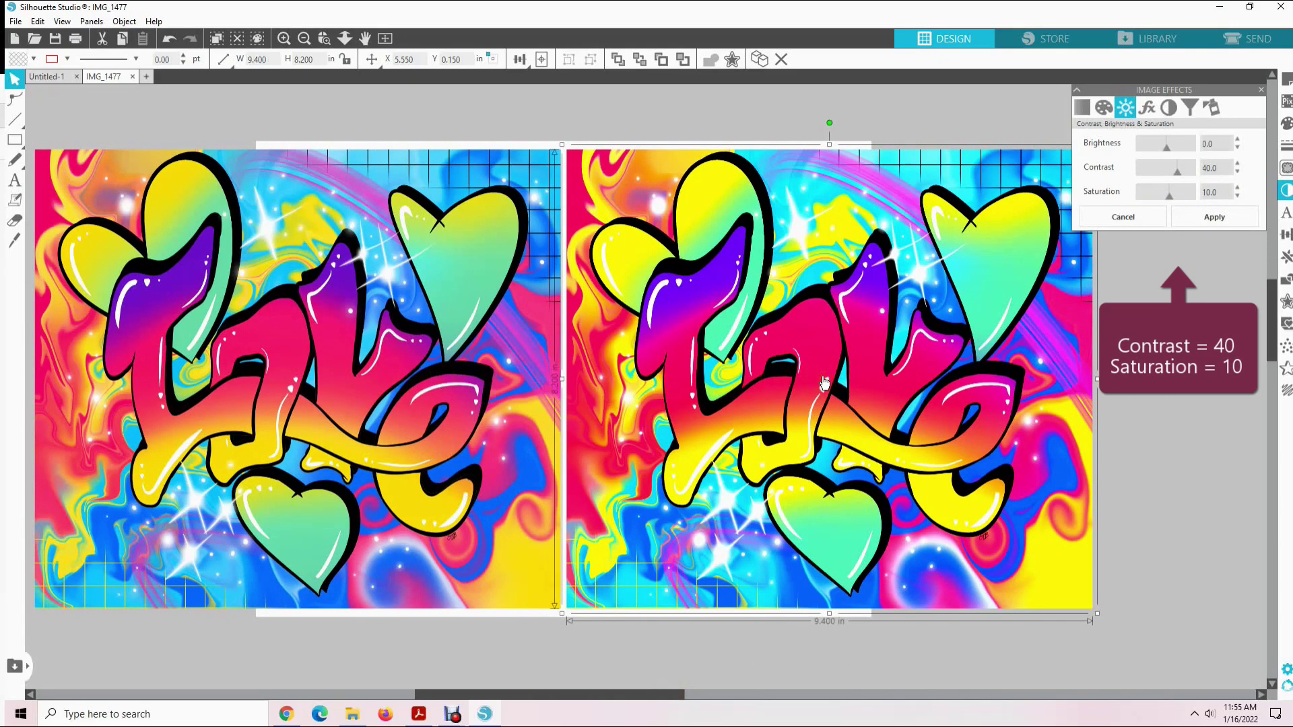
Apply the contrast and saturation adjustments to the right-hand copy and deselect it.
{"action": "left_click", "coordinate": [1216, 215]}
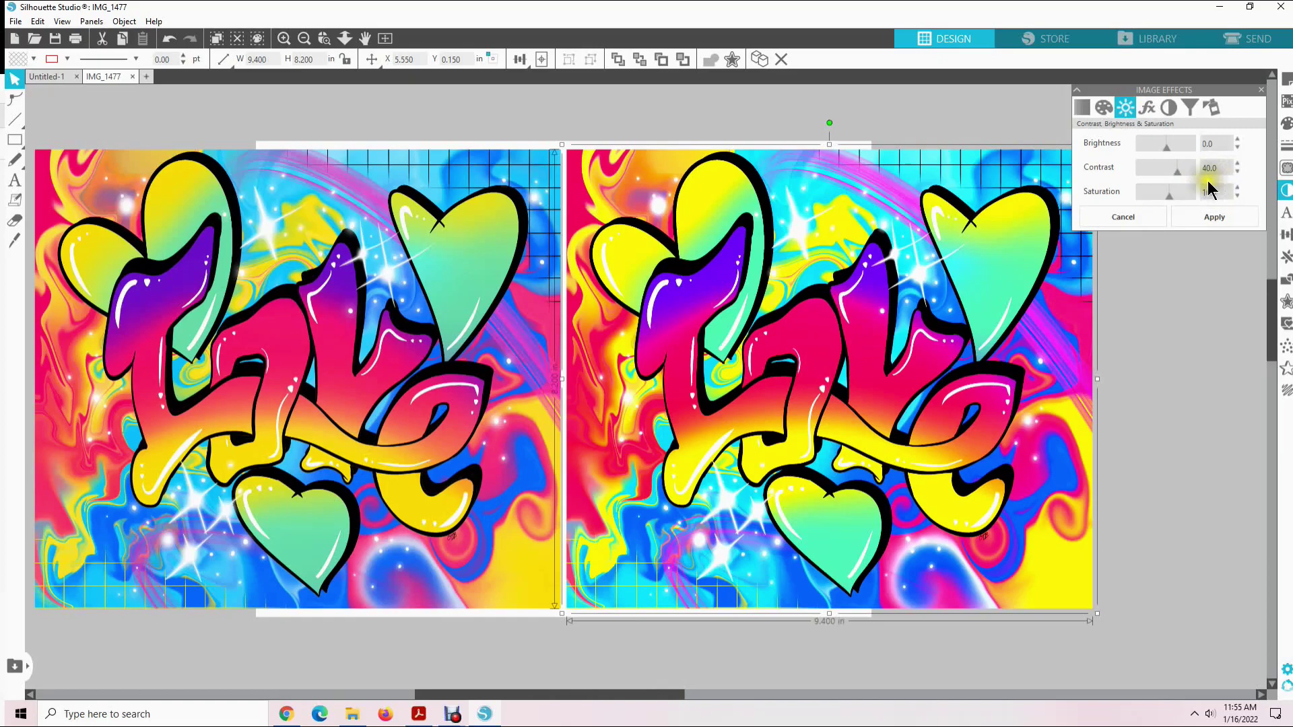
{"action": "left_click", "coordinate": [1188, 344]}
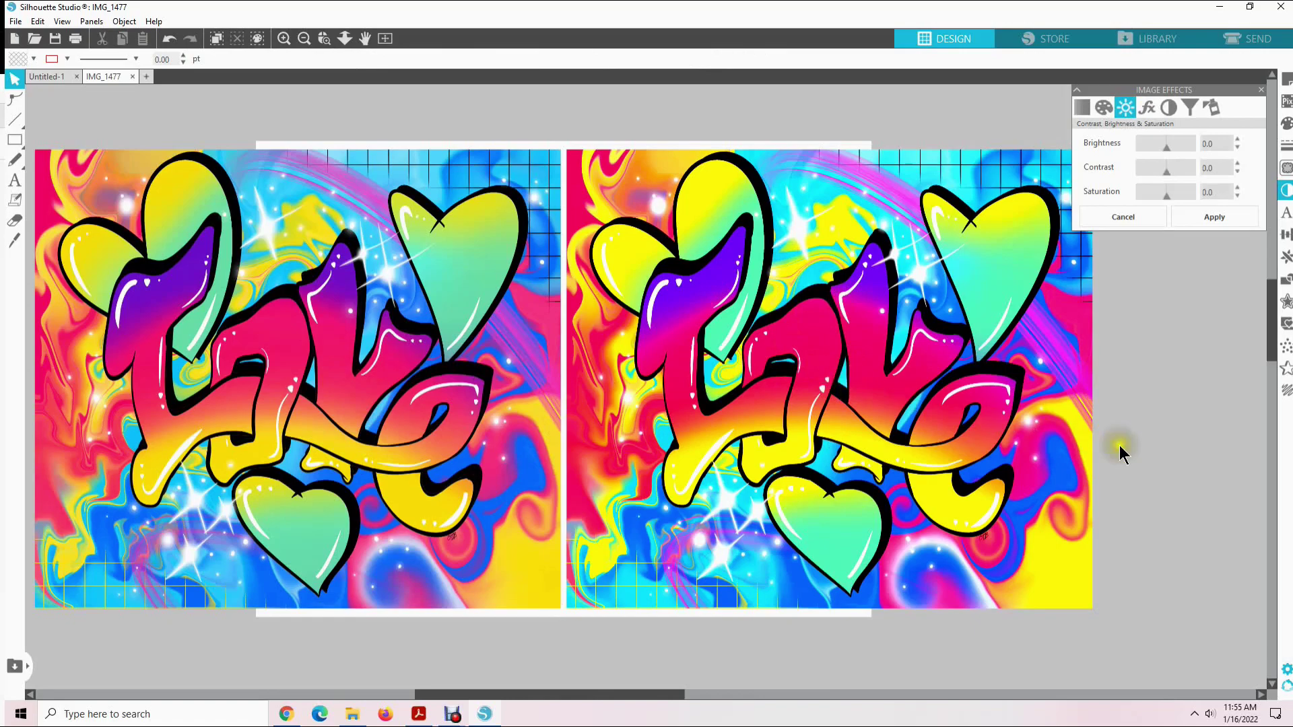
{"action": "left_click", "coordinate": [1213, 219]}
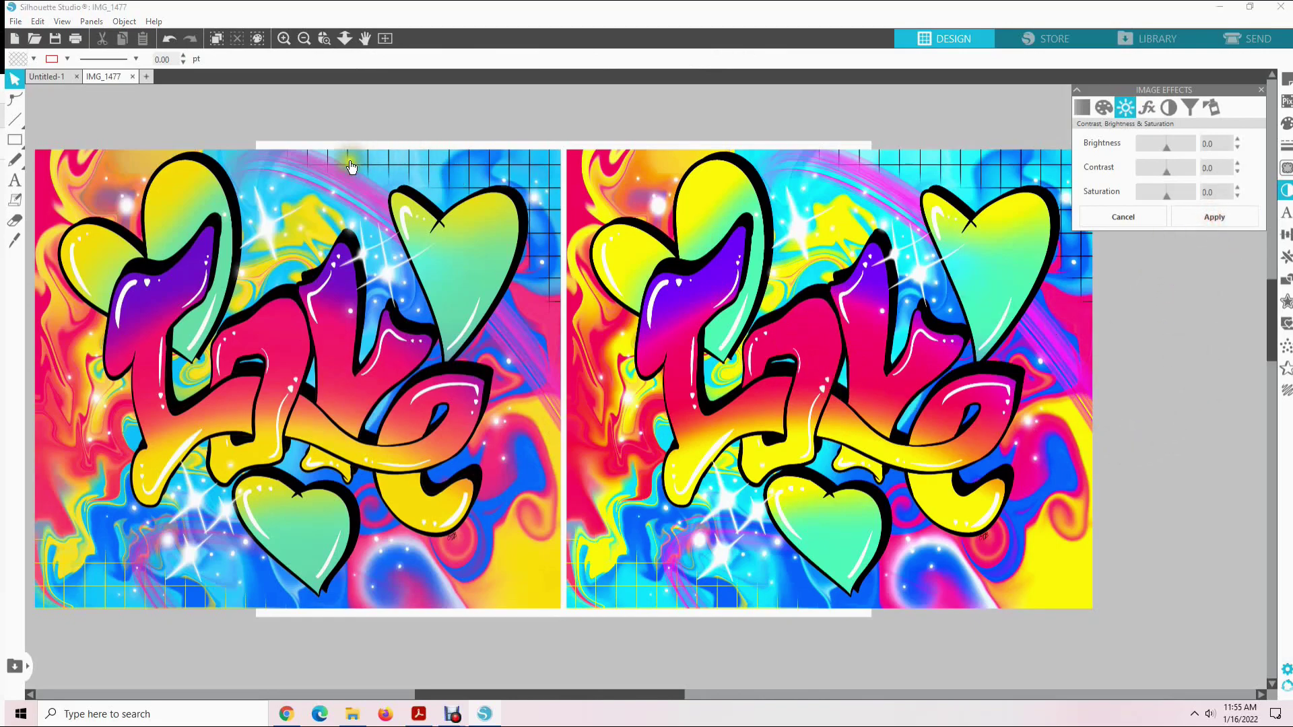
Open the page setup settings and delete the original, unenhanced design on the left.
{"action": "left_click", "coordinate": [91, 21]}
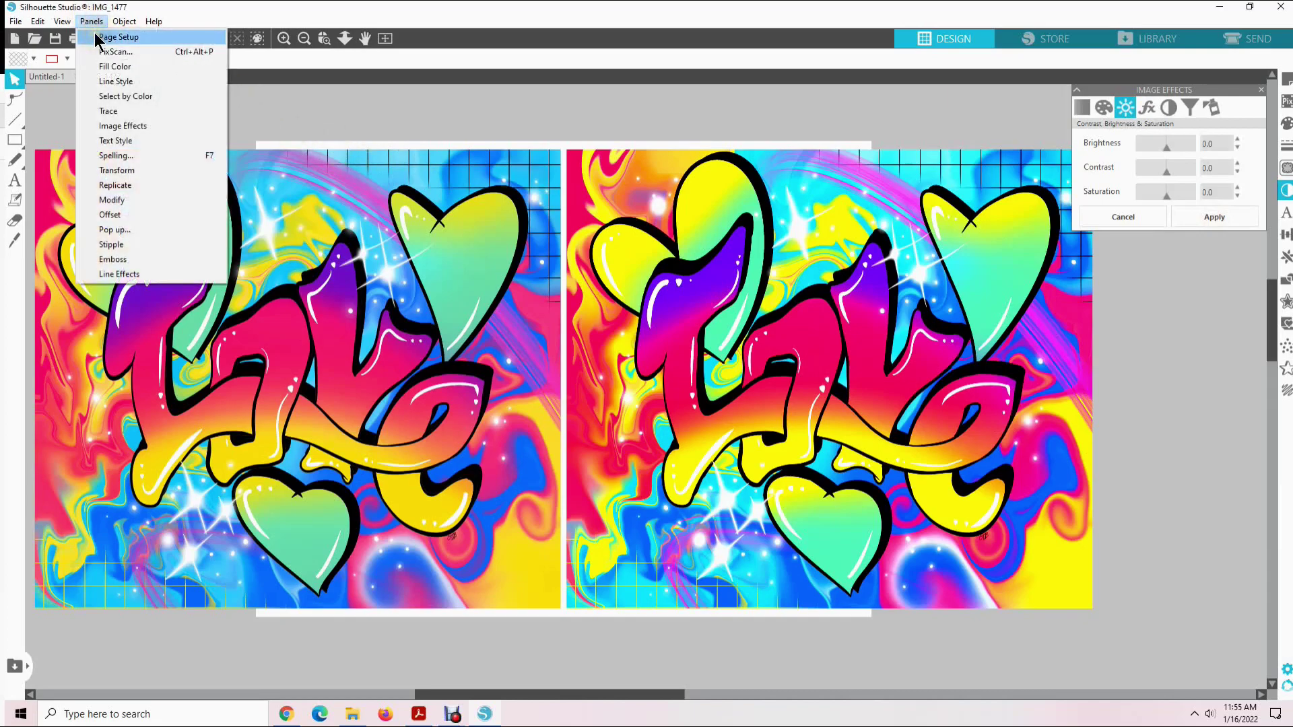
{"action": "left_click", "coordinate": [108, 37]}
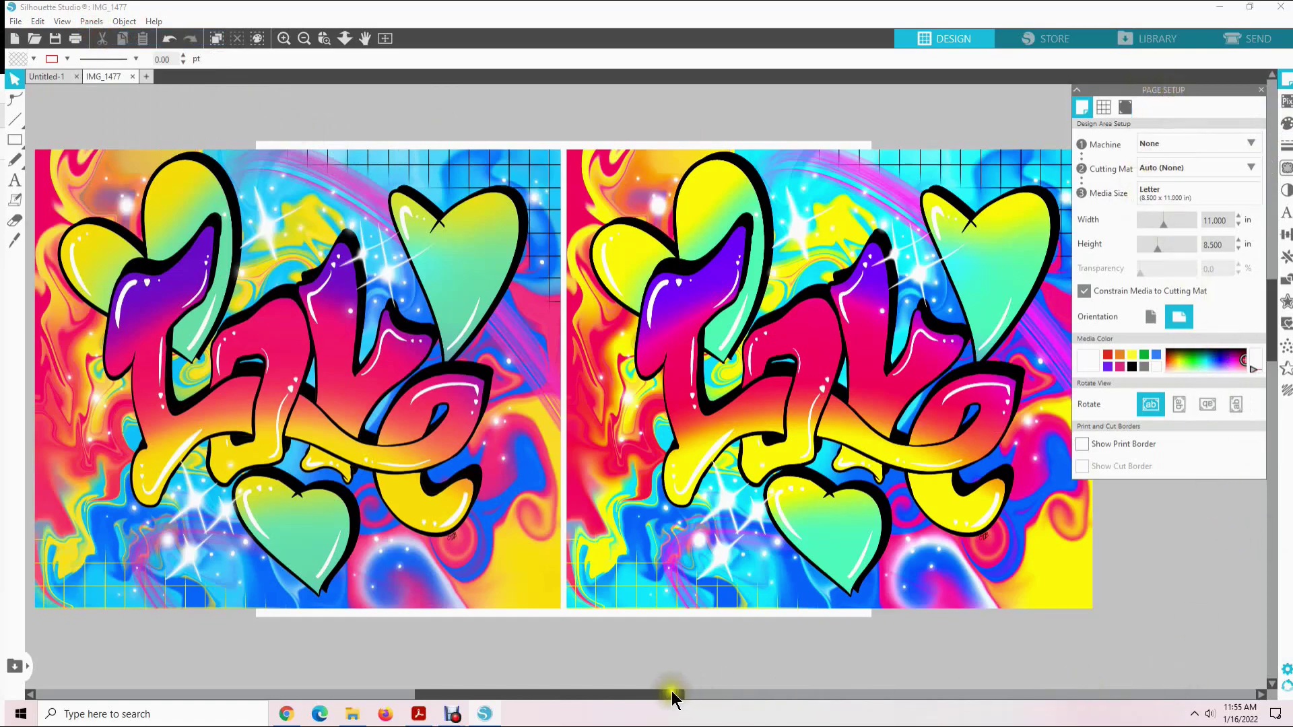
{"action": "left_click_drag", "start_coordinate": [674, 694], "coordinate": [677, 694]}
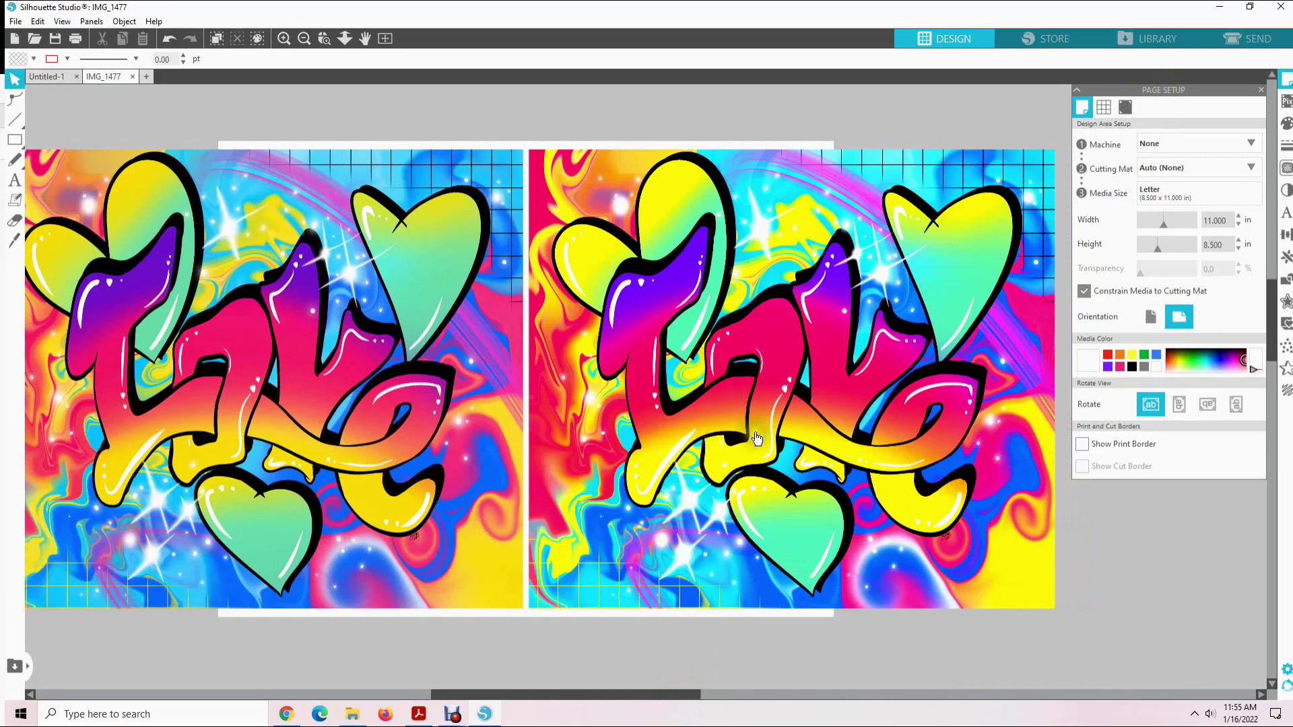
{"action": "left_click", "coordinate": [281, 358]}
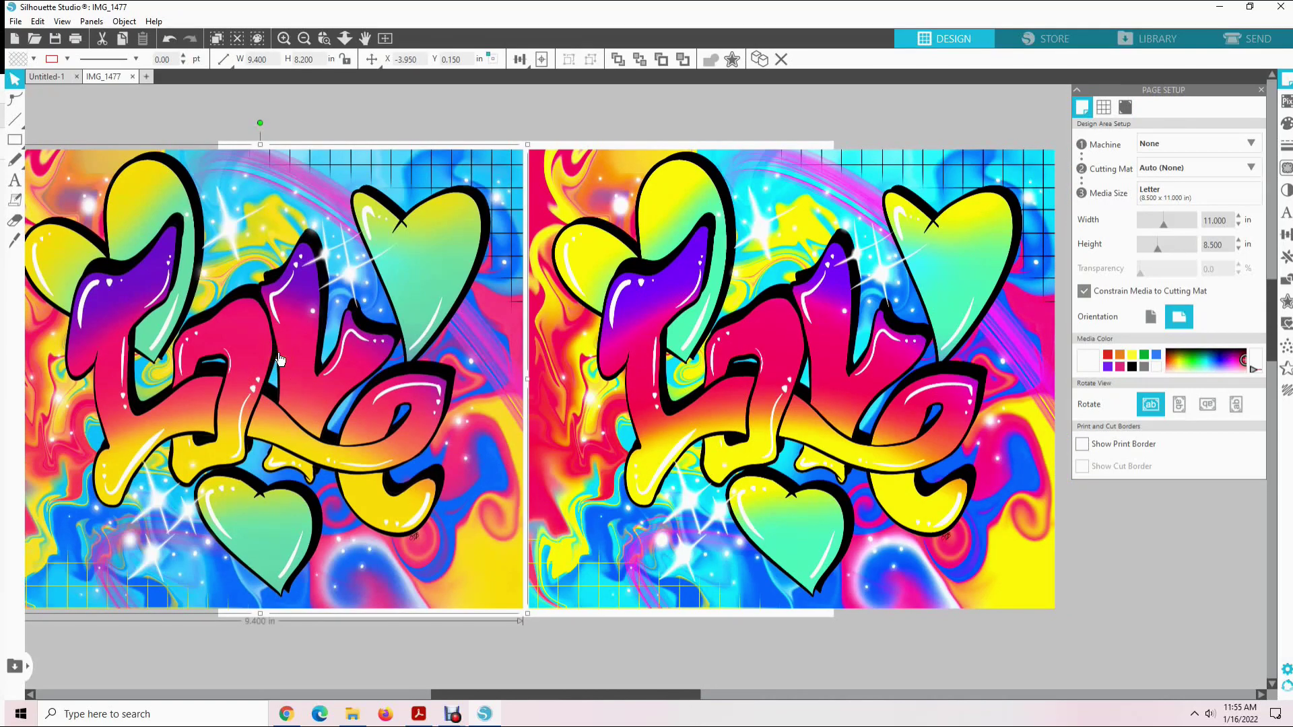
{"action": "key", "text": "Delete"}
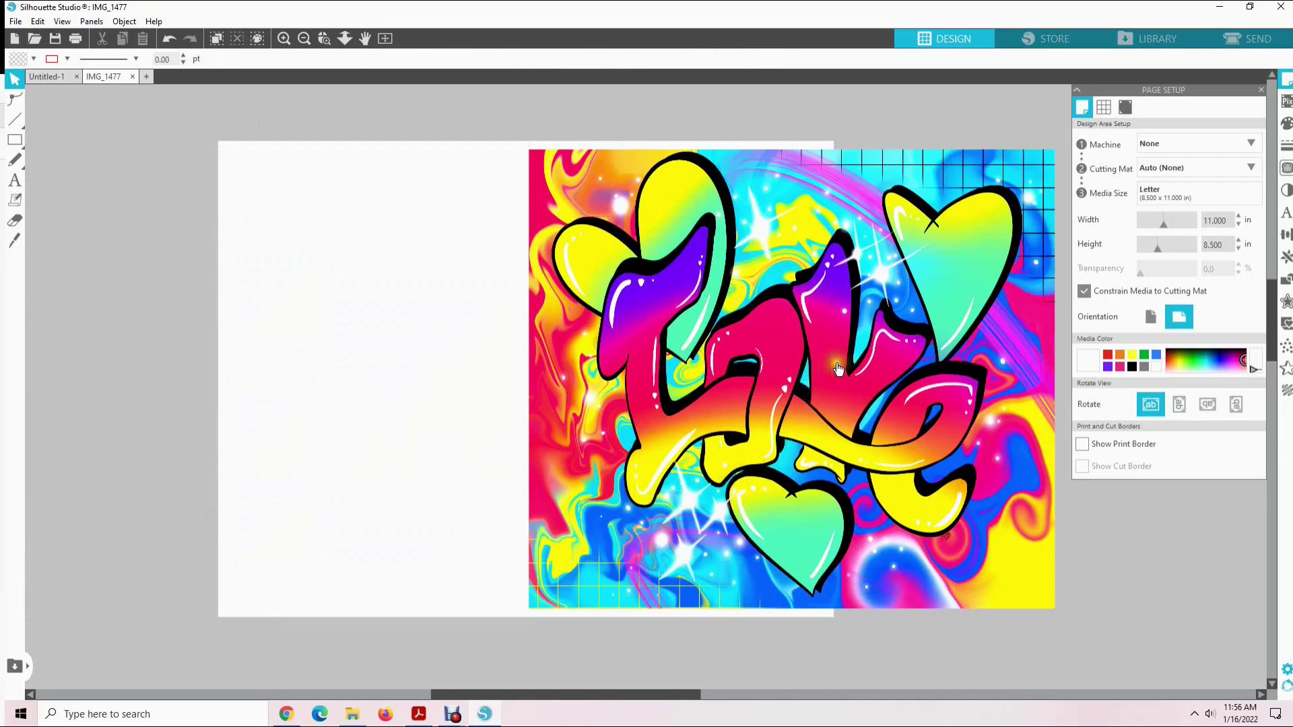
Center the remaining enhanced design on the page.
{"action": "left_click", "coordinate": [848, 368]}
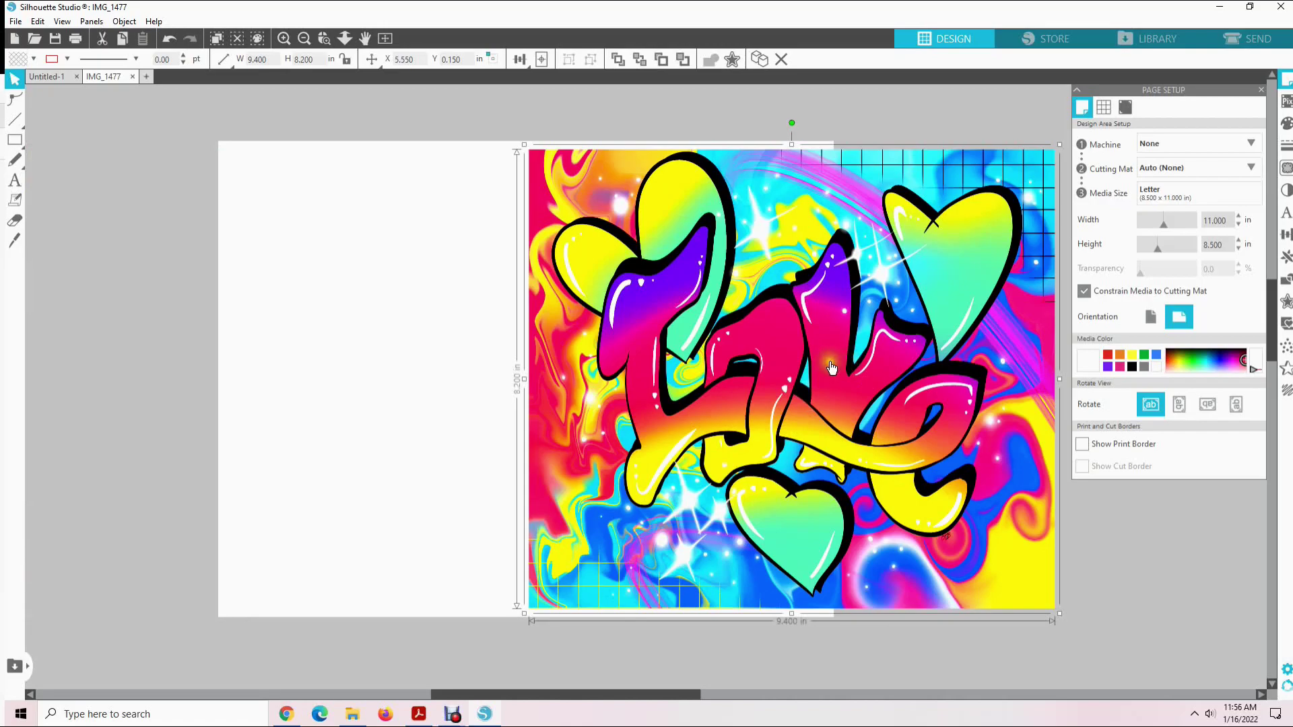
{"action": "left_click", "coordinate": [541, 60]}
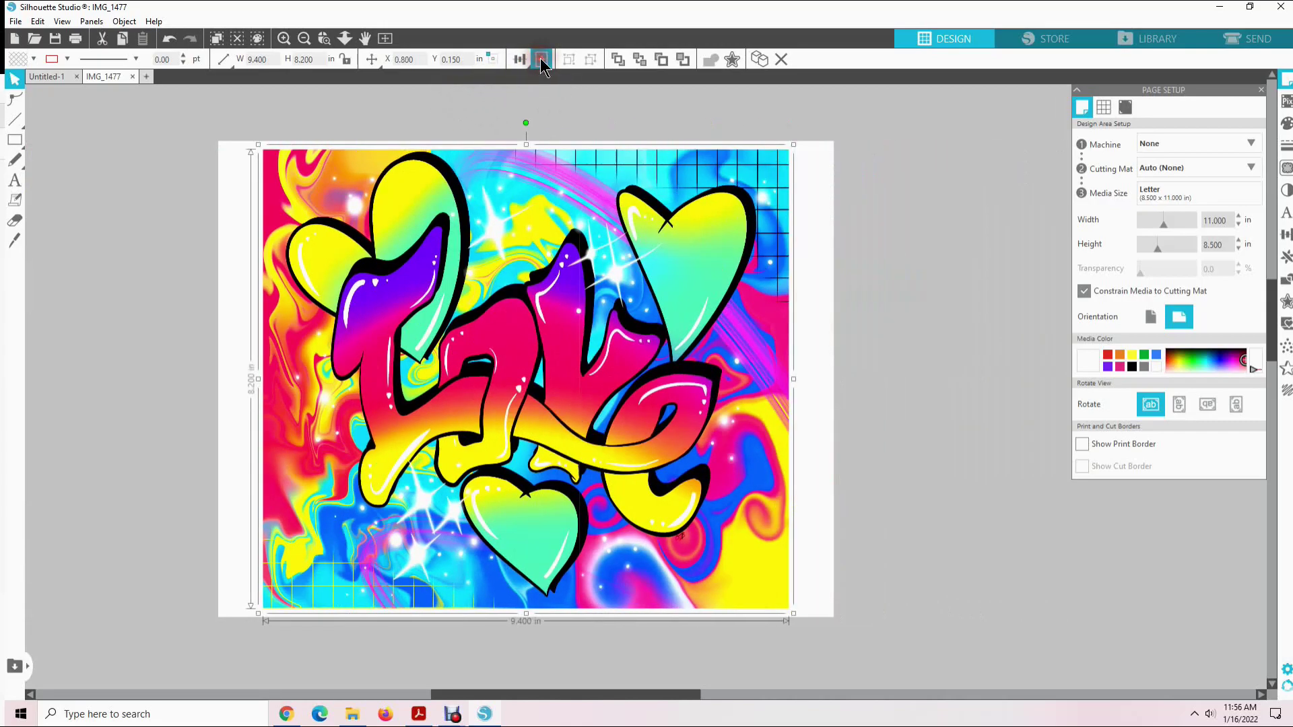
{"action": "left_click_drag", "start_coordinate": [603, 700], "coordinate": [573, 694]}
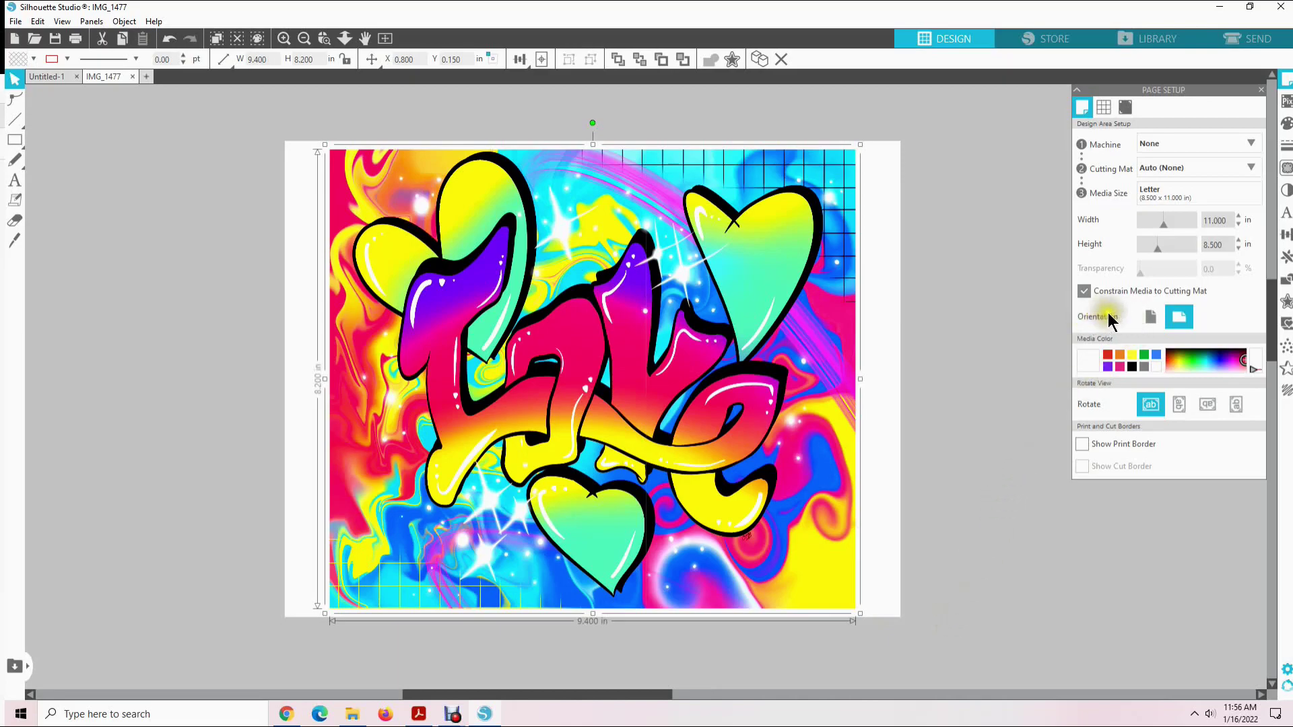
Switch the page to portrait orientation and move the design down and to the left over the page.
{"action": "left_click", "coordinate": [1151, 317]}
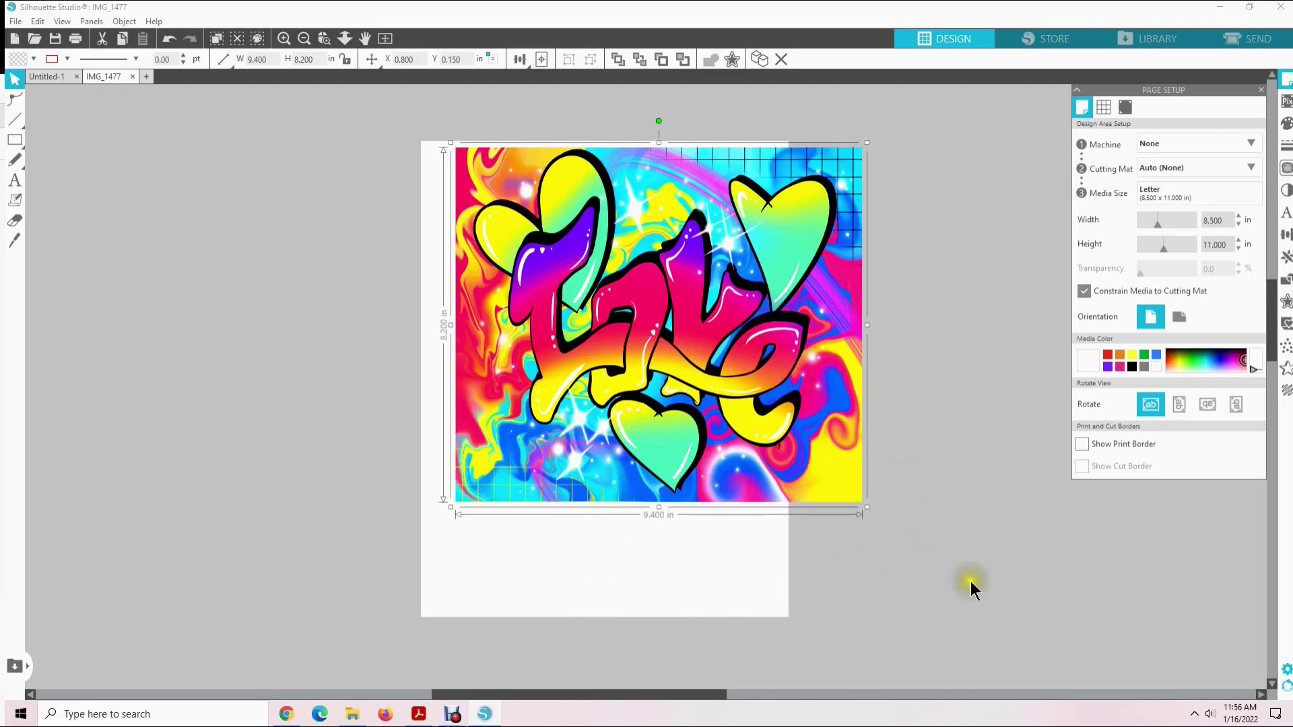
{"action": "left_click_drag", "start_coordinate": [718, 350], "coordinate": [671, 392]}
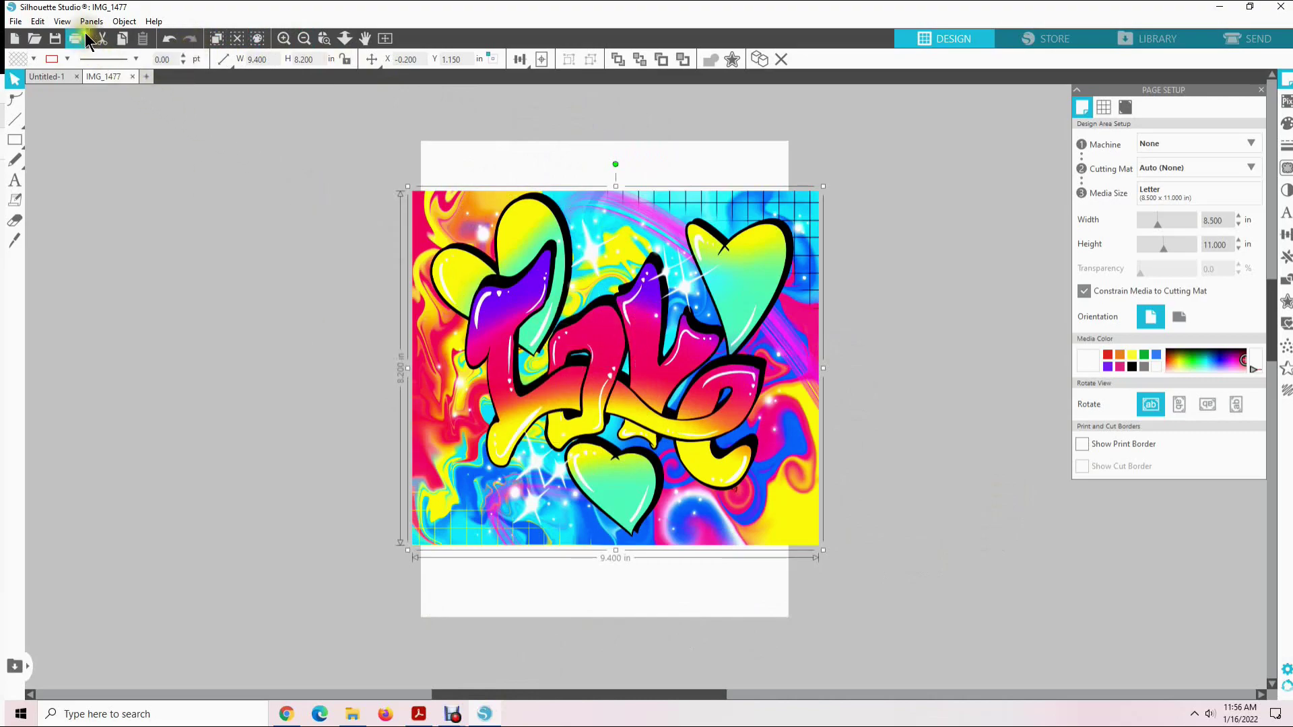
Rotate the design to 90° and center it on the portrait page.
{"action": "left_click", "coordinate": [122, 22]}
{"action": "mouse_move", "coordinate": [134, 82]}
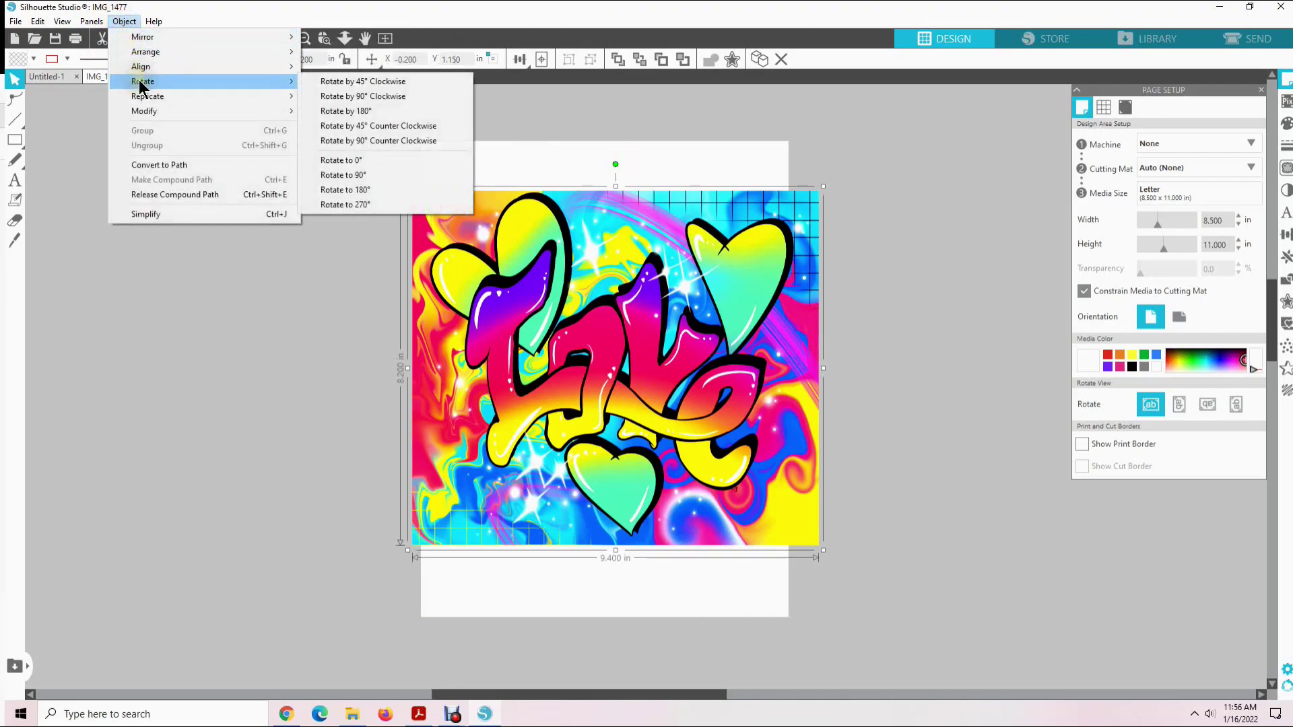
{"action": "left_click", "coordinate": [340, 175]}
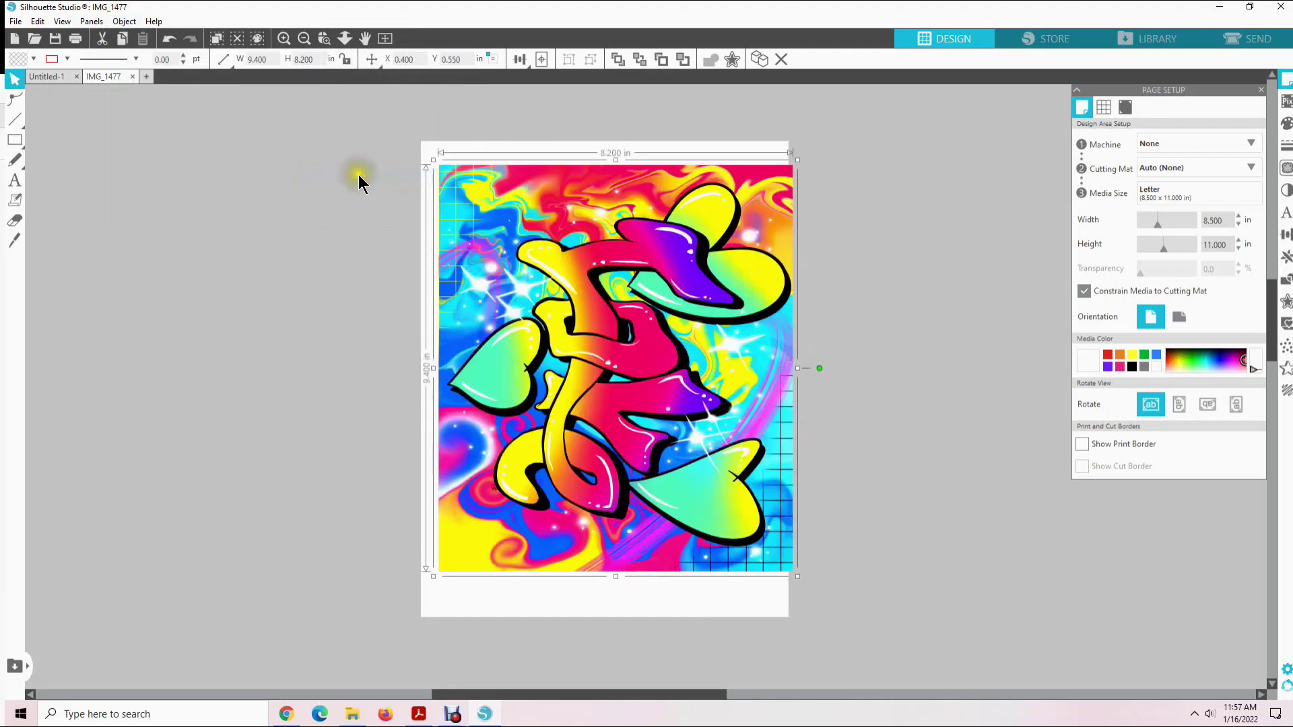
{"action": "left_click", "coordinate": [541, 61]}
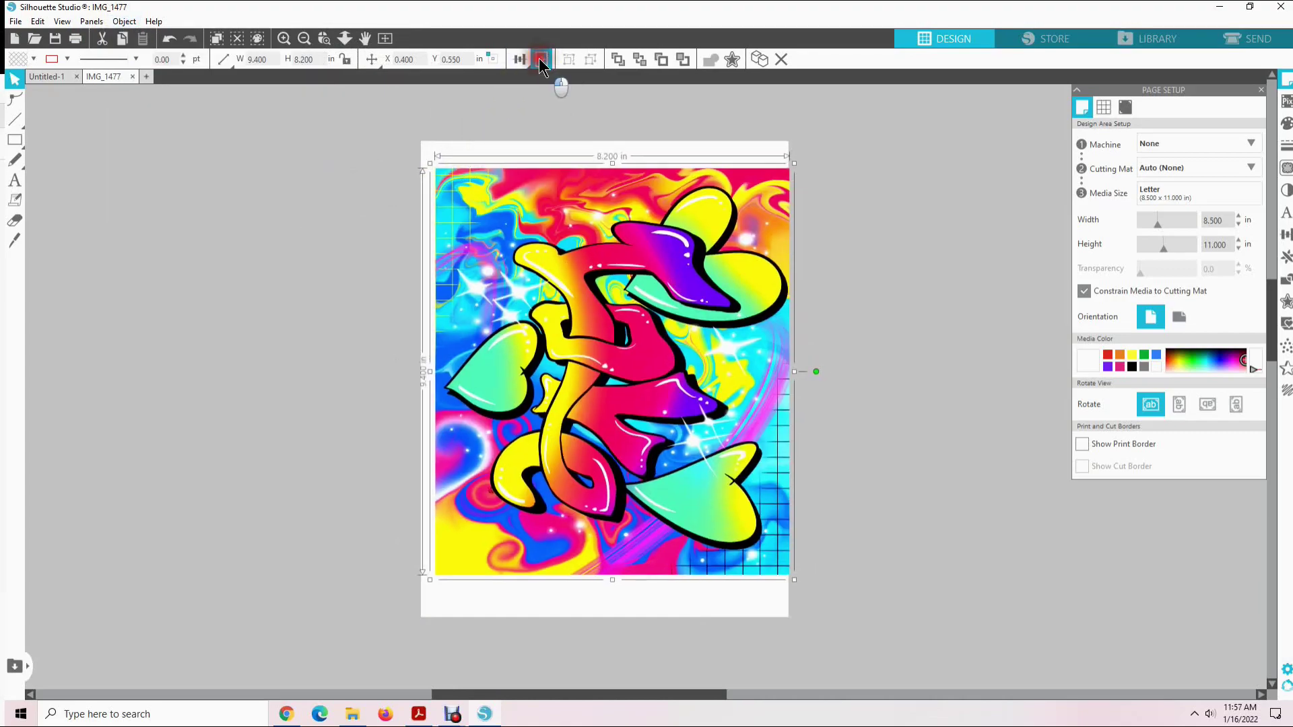
{"action": "left_click", "coordinate": [932, 536]}
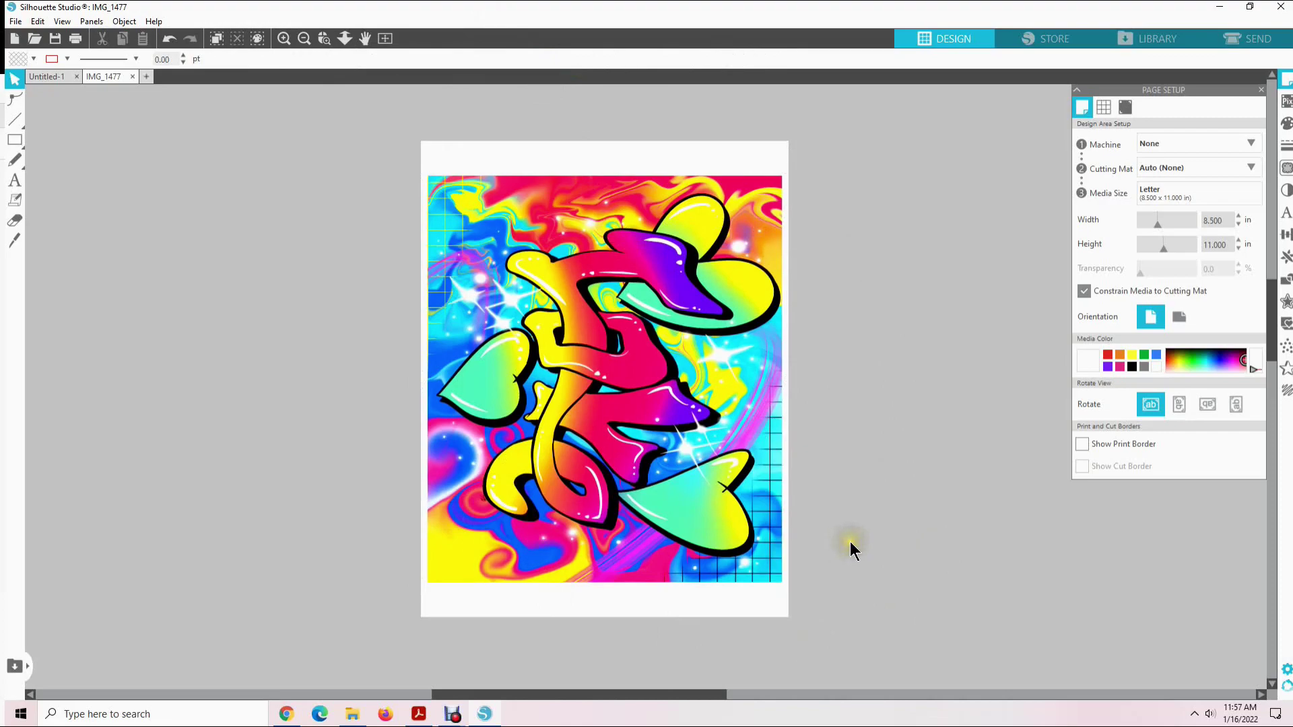
Check the rotated design's dimensions on the page against its width and height values.
{"action": "left_click", "coordinate": [672, 438]}
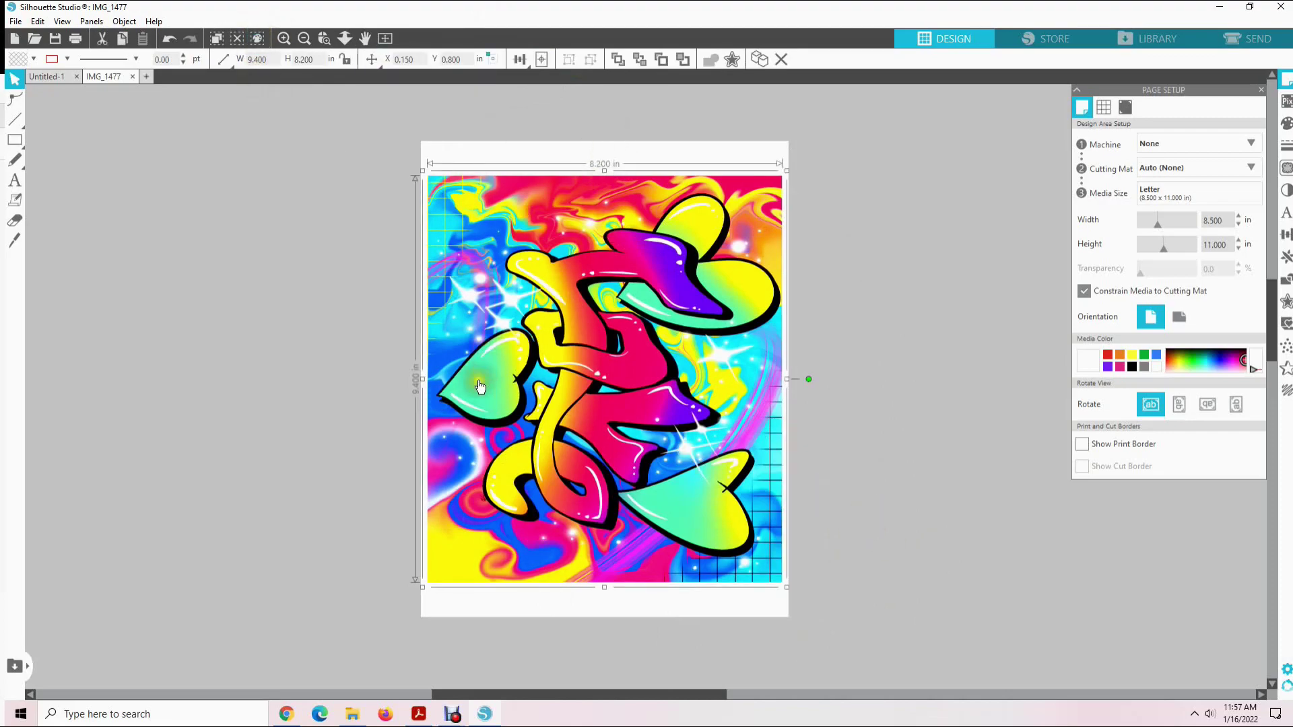
{"action": "left_click", "coordinate": [601, 166]}
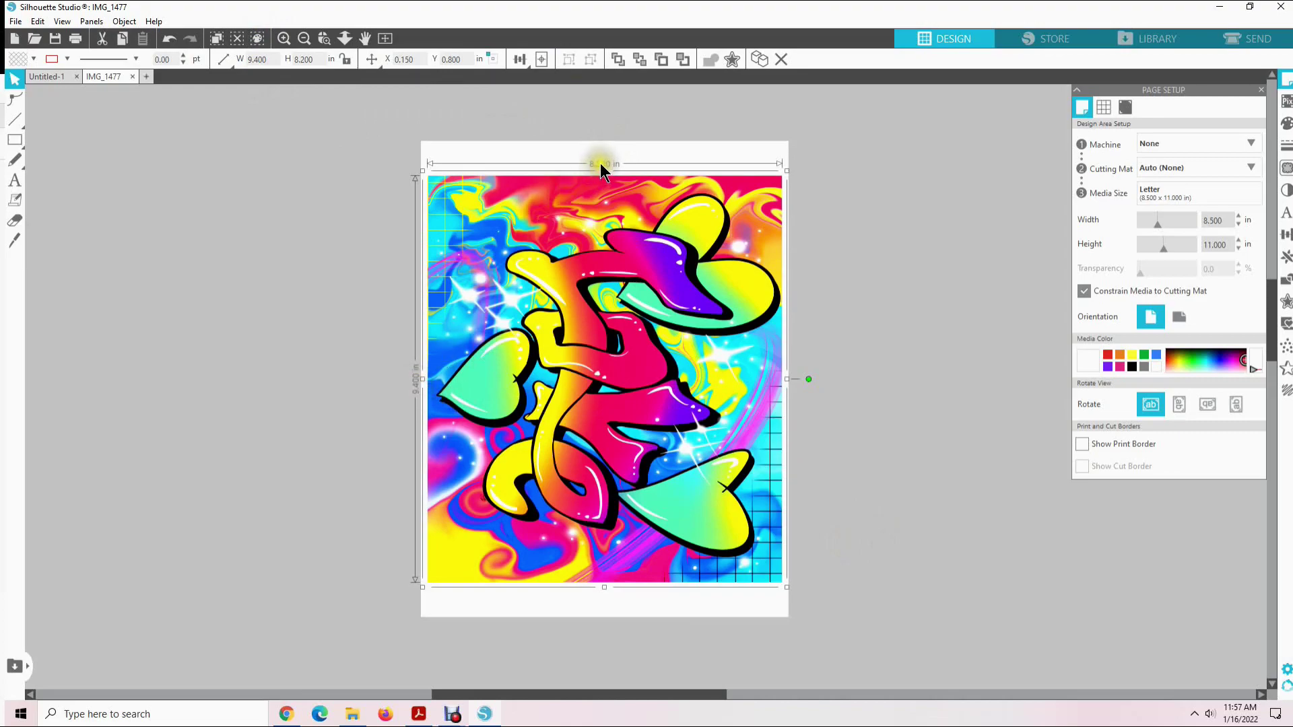
{"action": "left_click", "coordinate": [256, 59]}
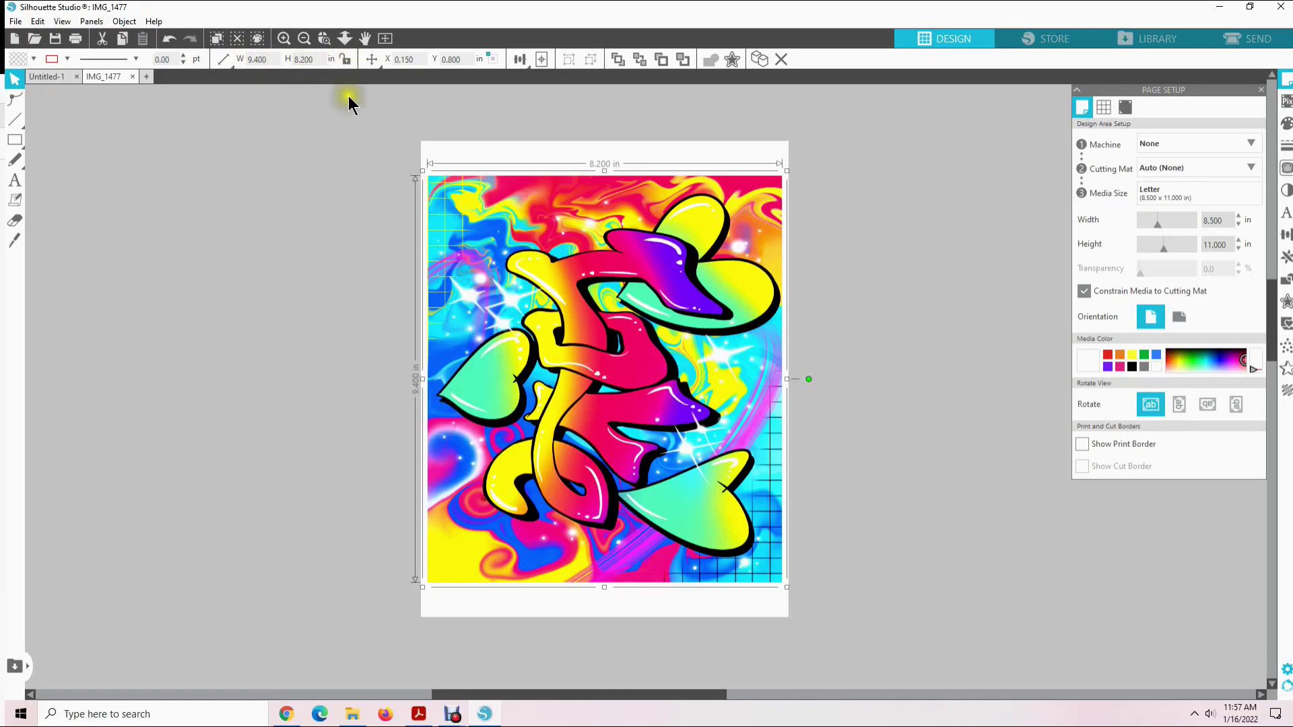
{"action": "left_click", "coordinate": [1001, 382]}
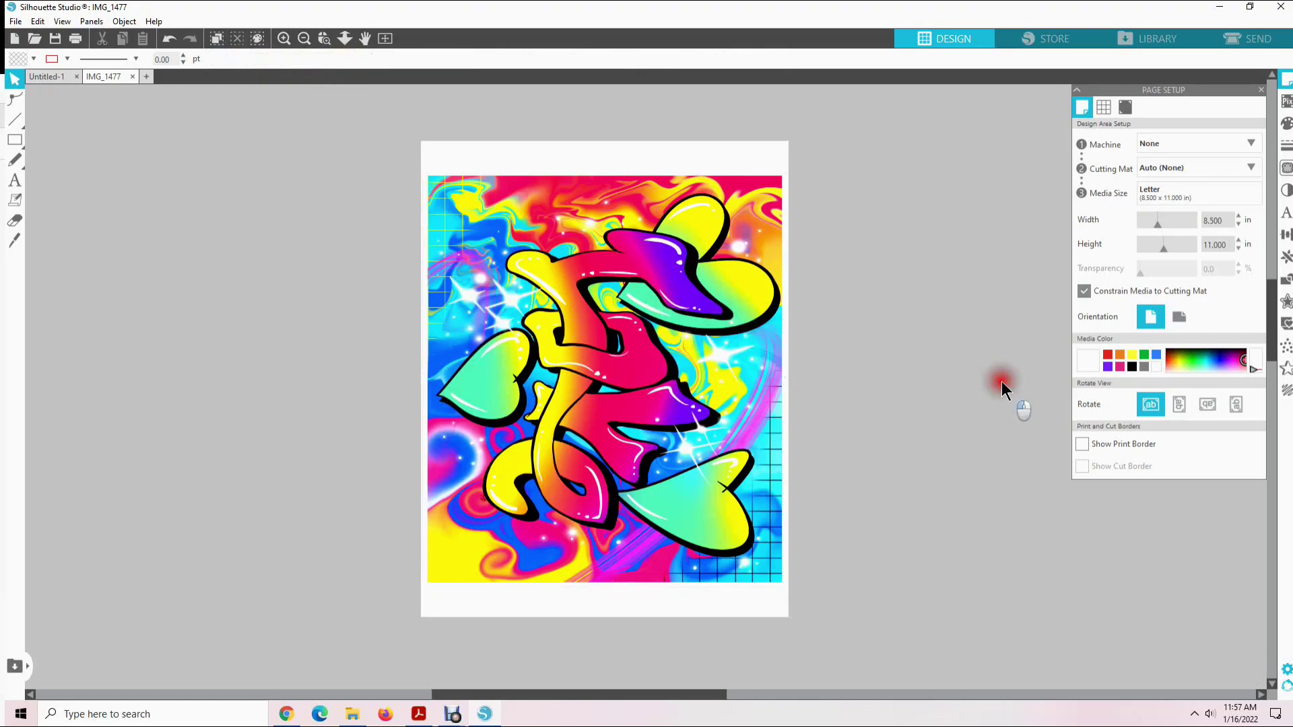
Save the design as Sample1 in Silhouette Studio V3 format in the Youtube folder, replacing the existing file.
{"action": "left_click", "coordinate": [15, 22]}
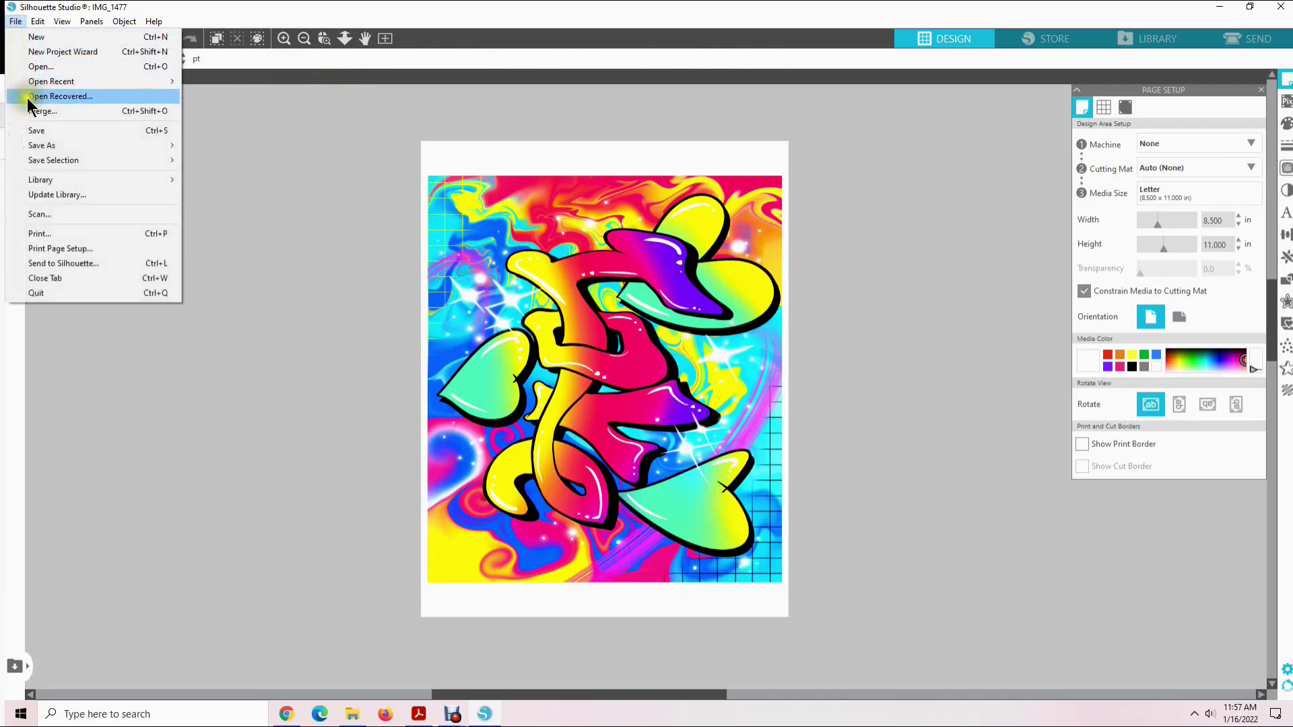
{"action": "left_click", "coordinate": [42, 146]}
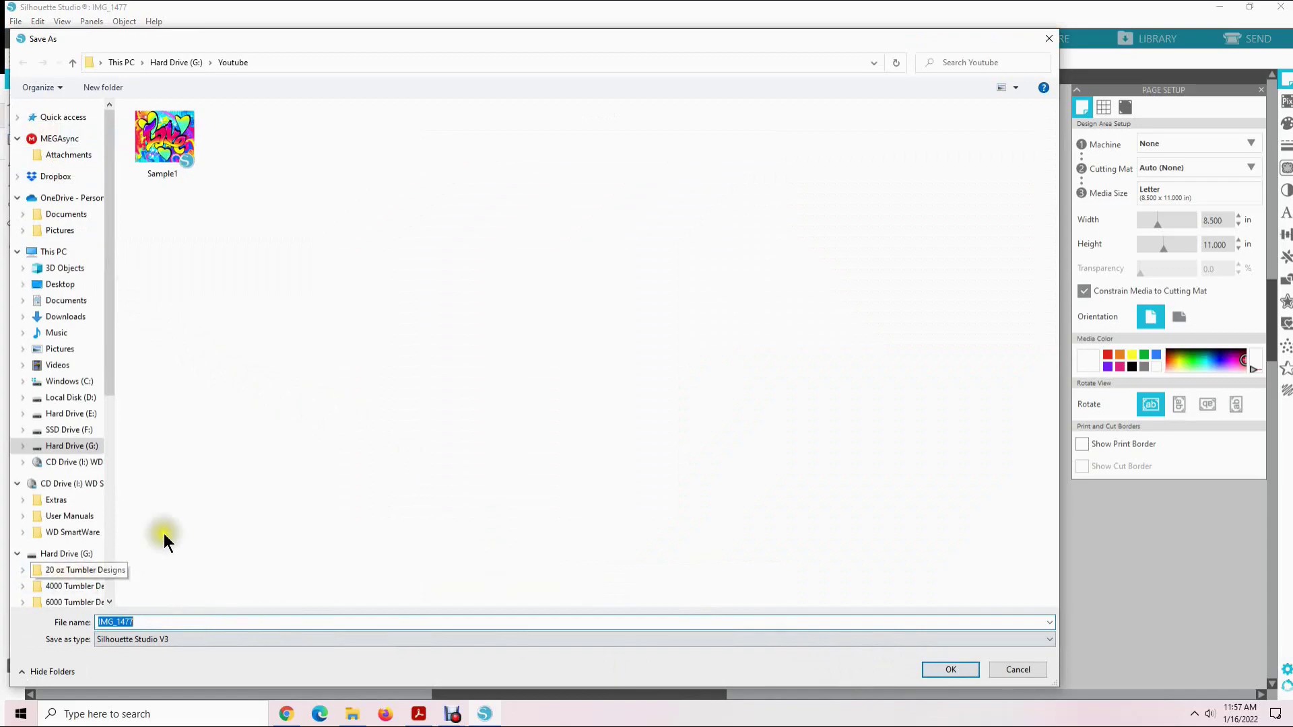
{"action": "left_click", "coordinate": [163, 145]}
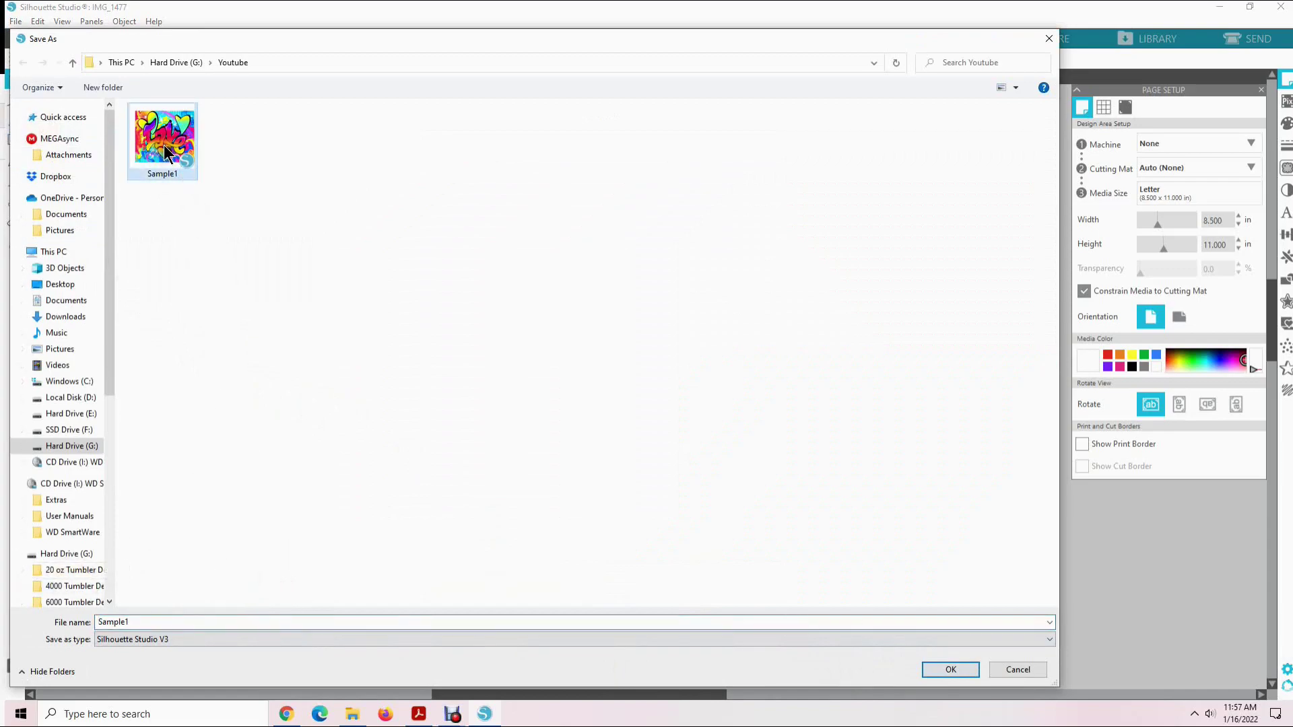
{"action": "left_click", "coordinate": [937, 668]}
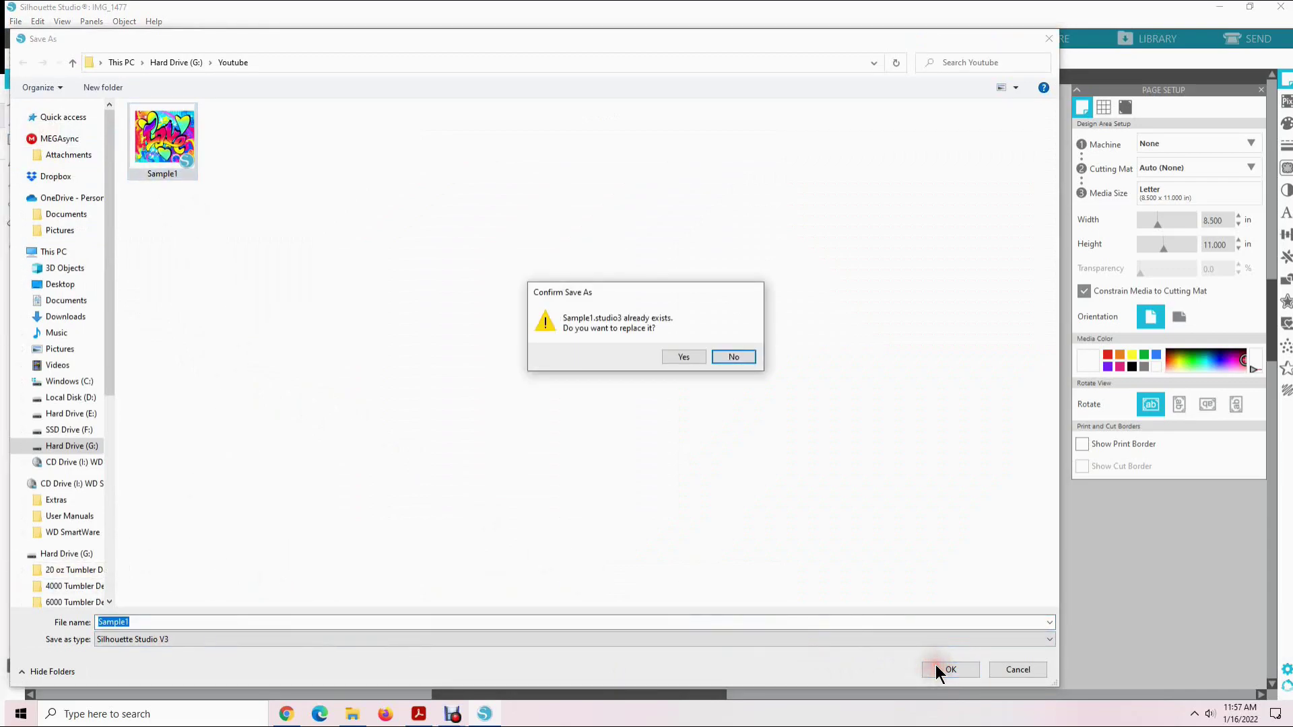
{"action": "left_click", "coordinate": [677, 355]}
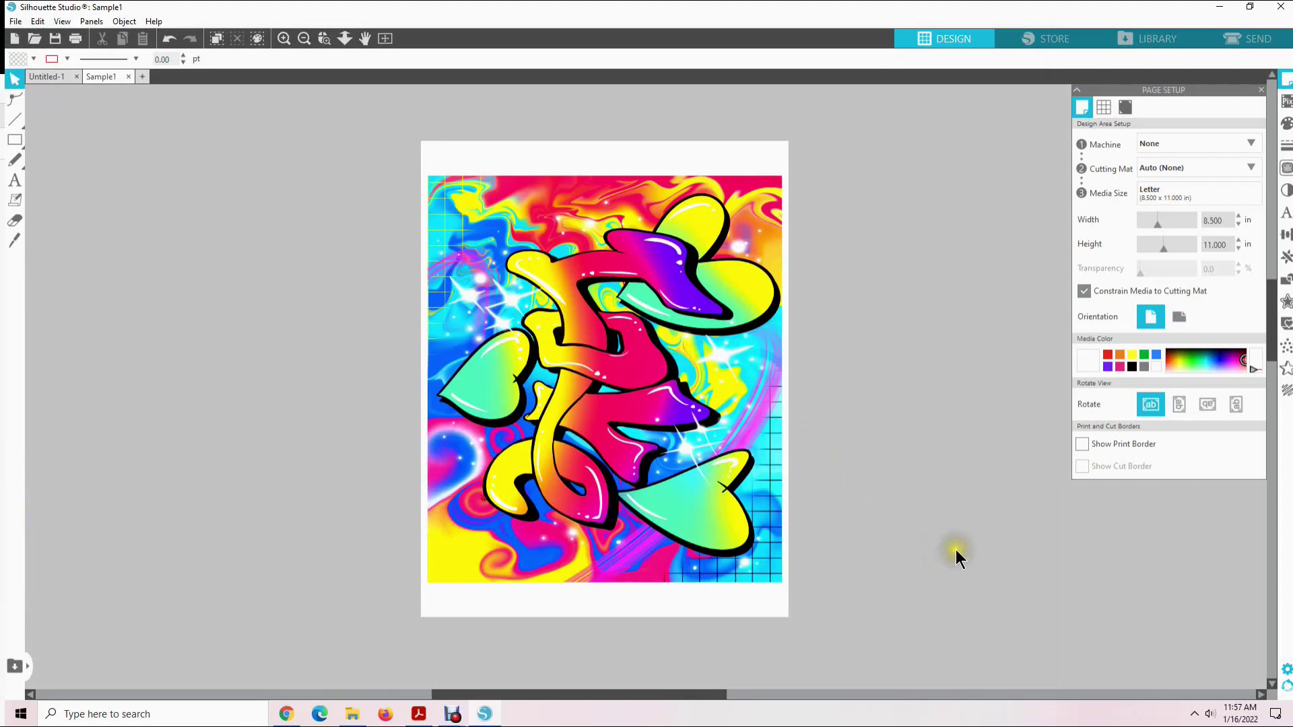
Send the design to print and choose the EPSON ET-4760 For Sublimation printer.
{"action": "left_click", "coordinate": [72, 38]}
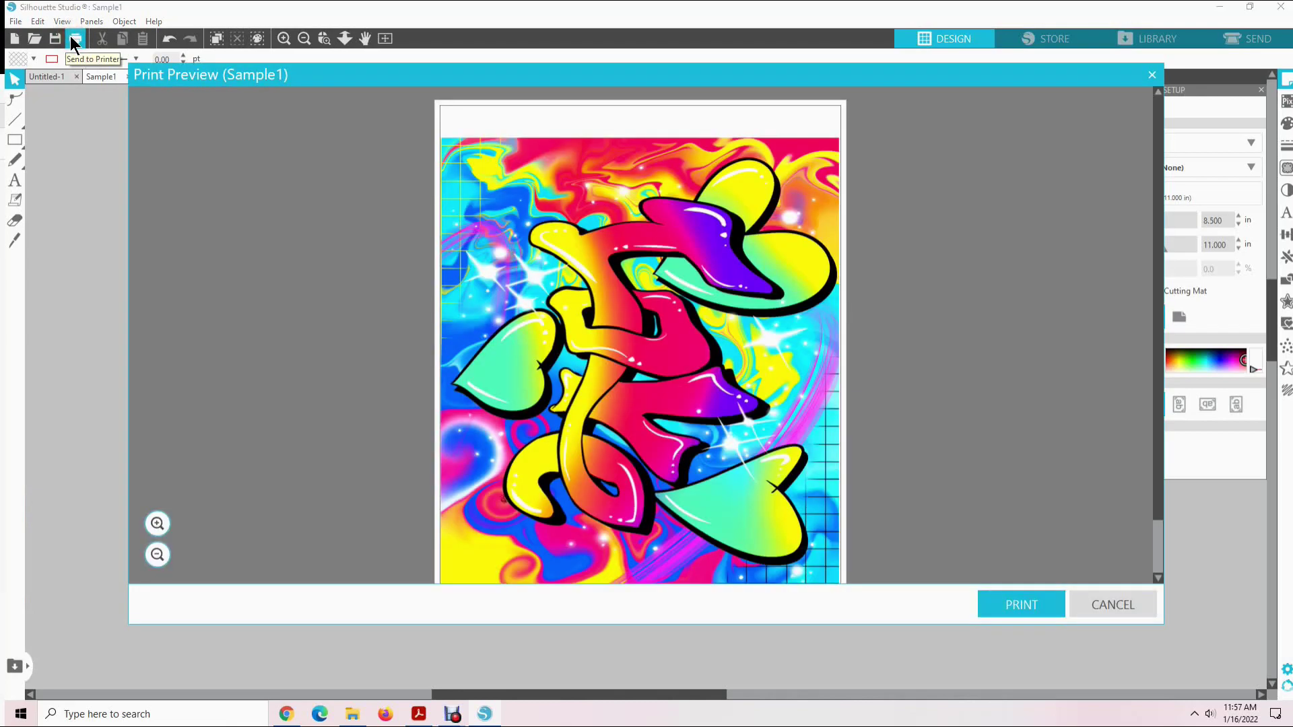
{"action": "left_click", "coordinate": [1021, 604]}
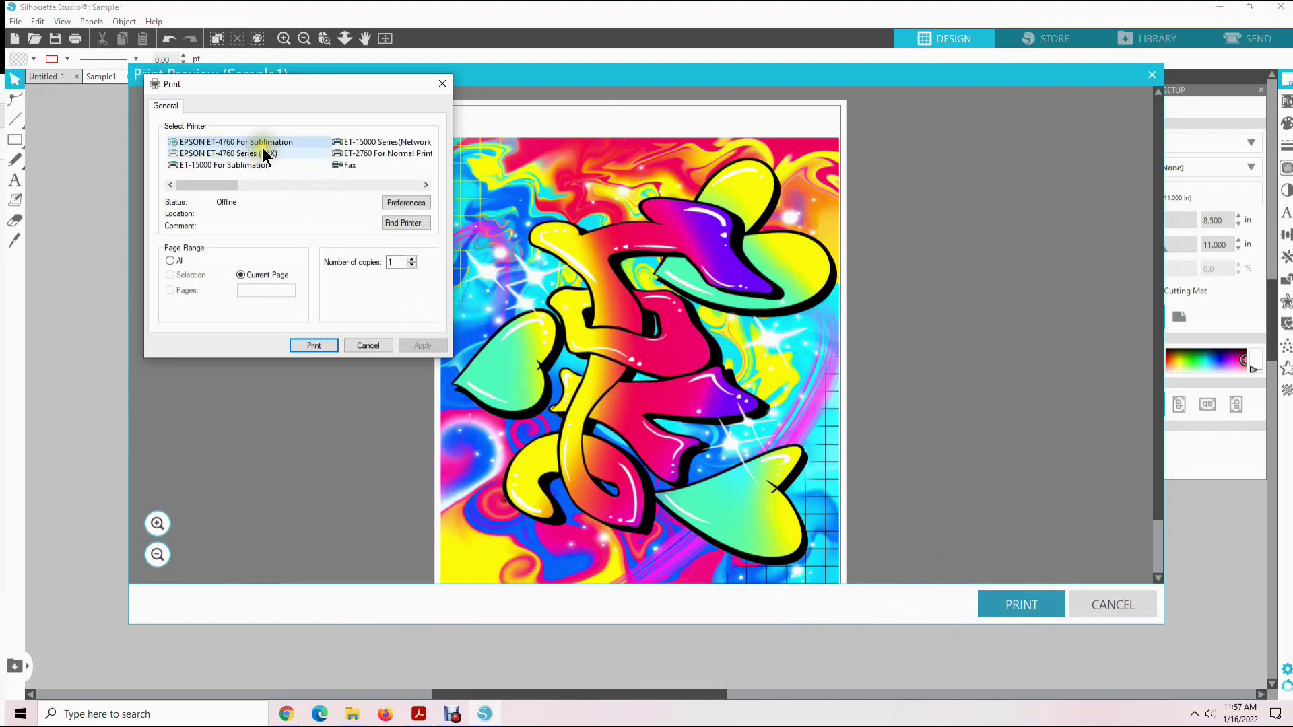
{"action": "scroll", "coordinate": [281, 161], "scroll_direction": "right", "scroll_amount": 2}
{"action": "scroll", "coordinate": [285, 156], "scroll_direction": "right", "scroll_amount": 1}
{"action": "scroll", "coordinate": [270, 155], "scroll_direction": "left", "scroll_amount": 3}
{"action": "left_click", "coordinate": [232, 142]}
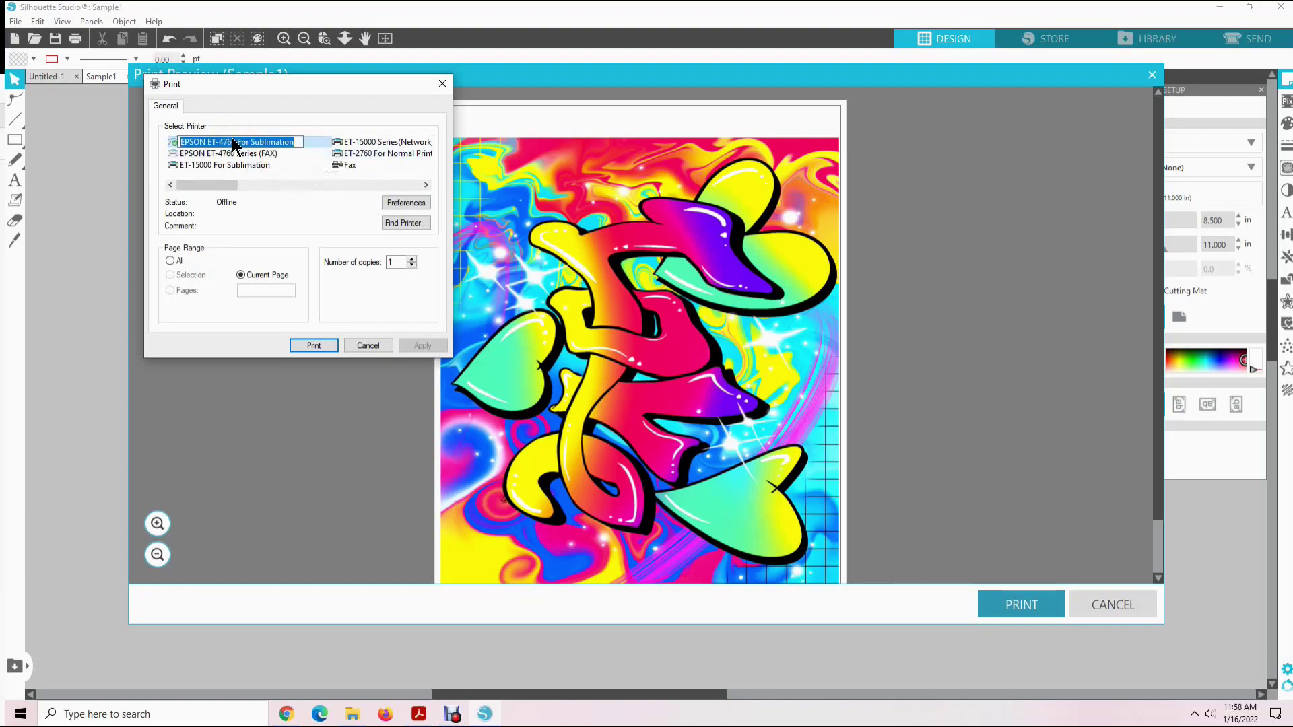
Apply the Mirrored Image preset in the printer preferences and print the page.
{"action": "left_click", "coordinate": [398, 202]}
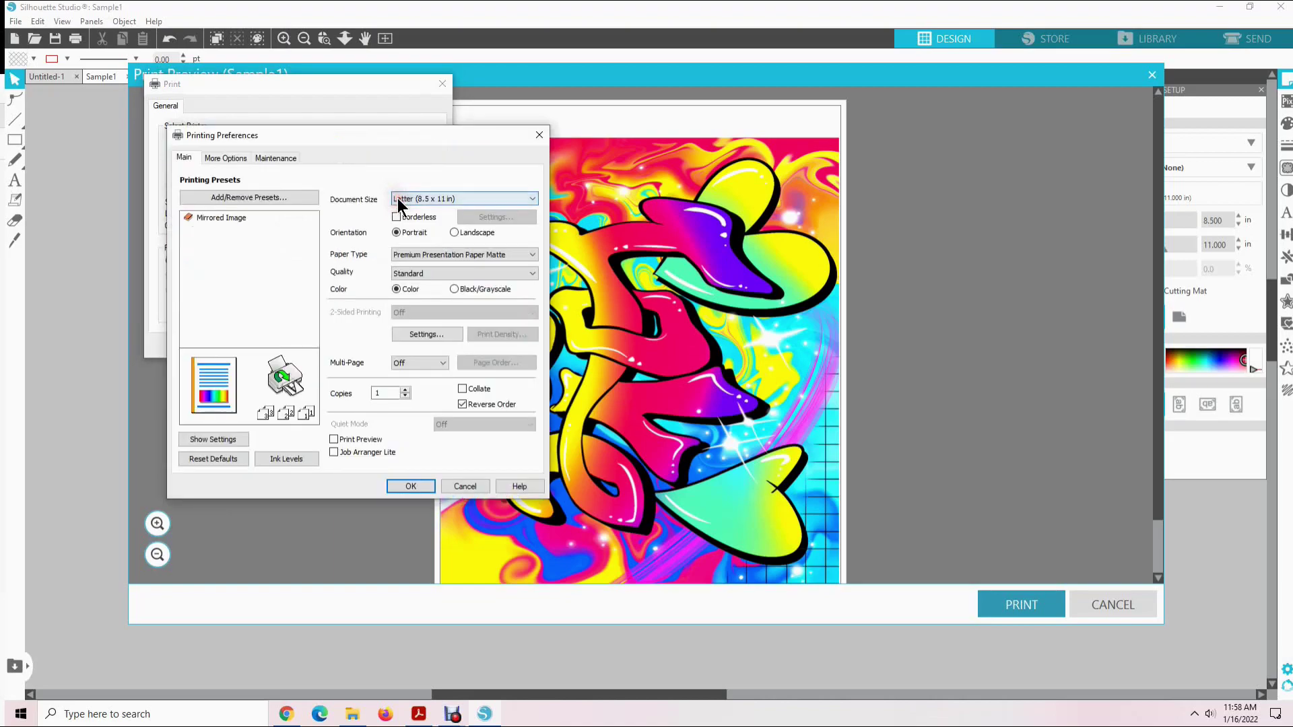
{"action": "left_click", "coordinate": [222, 252]}
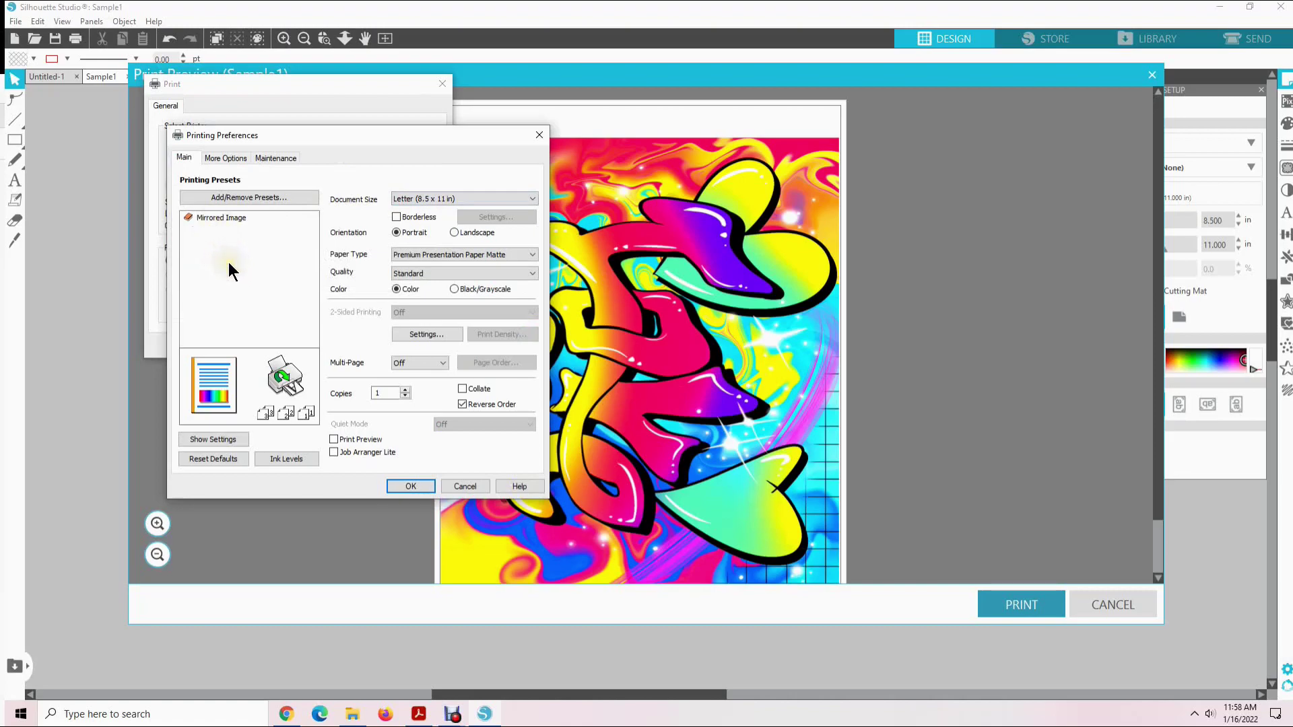
{"action": "mouse_move", "coordinate": [209, 220]}
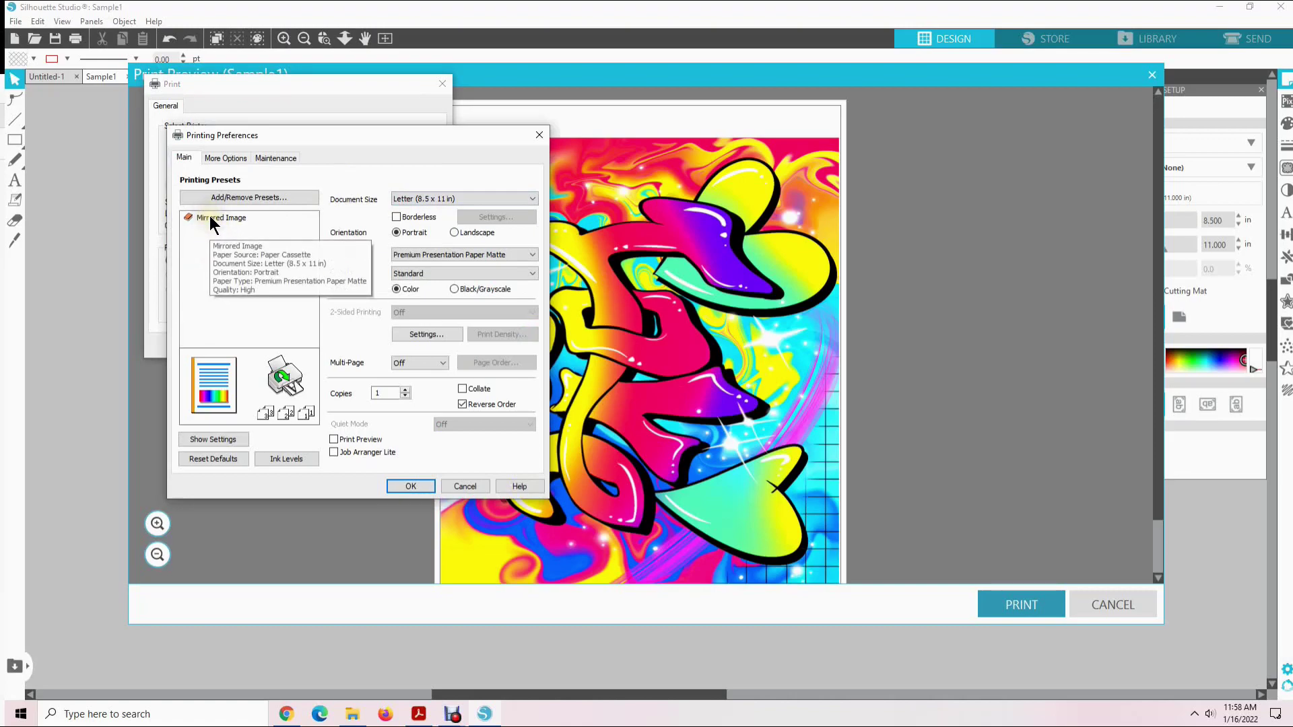
{"action": "left_click", "coordinate": [213, 219]}
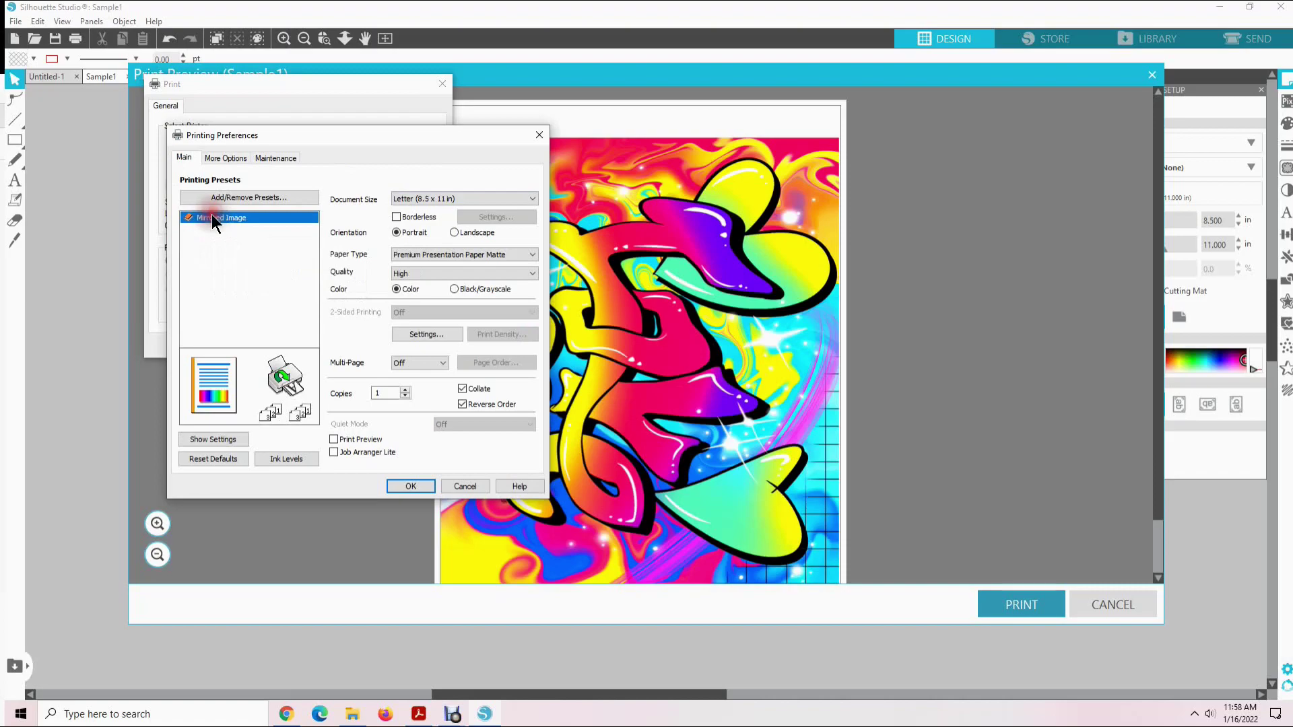
{"action": "left_click", "coordinate": [413, 487]}
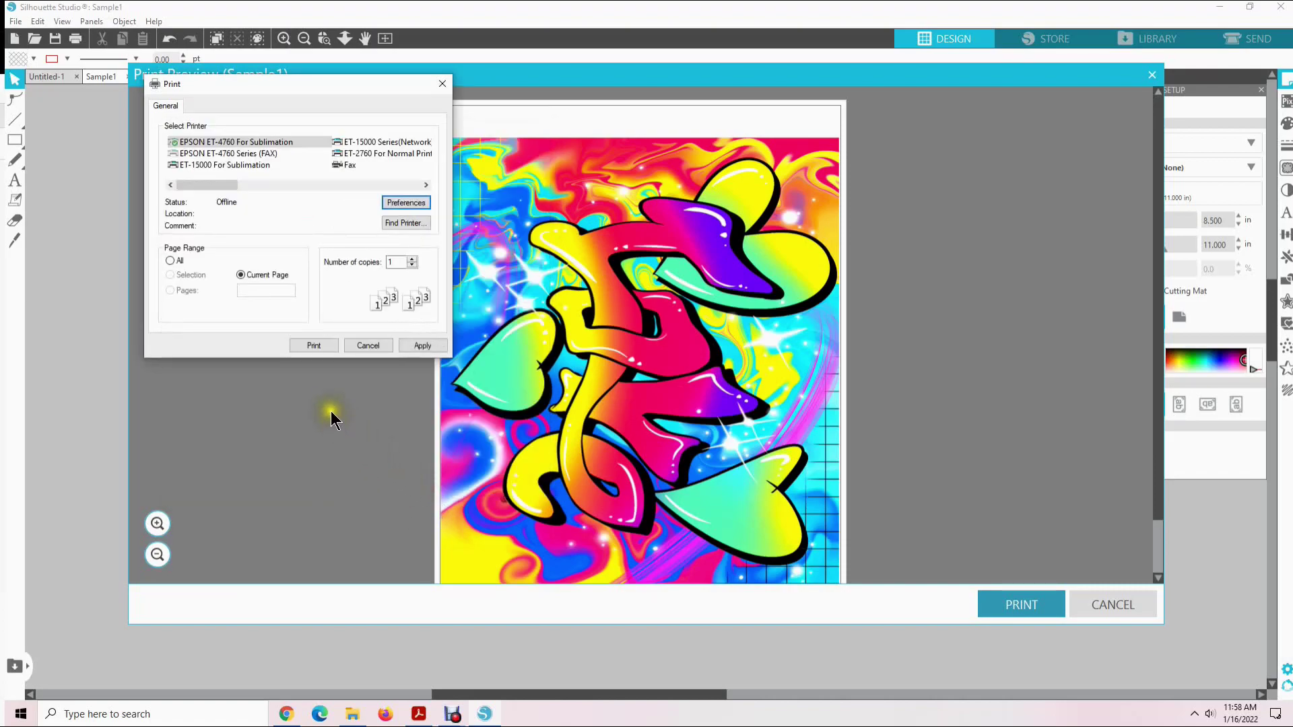
{"action": "left_click", "coordinate": [323, 345]}
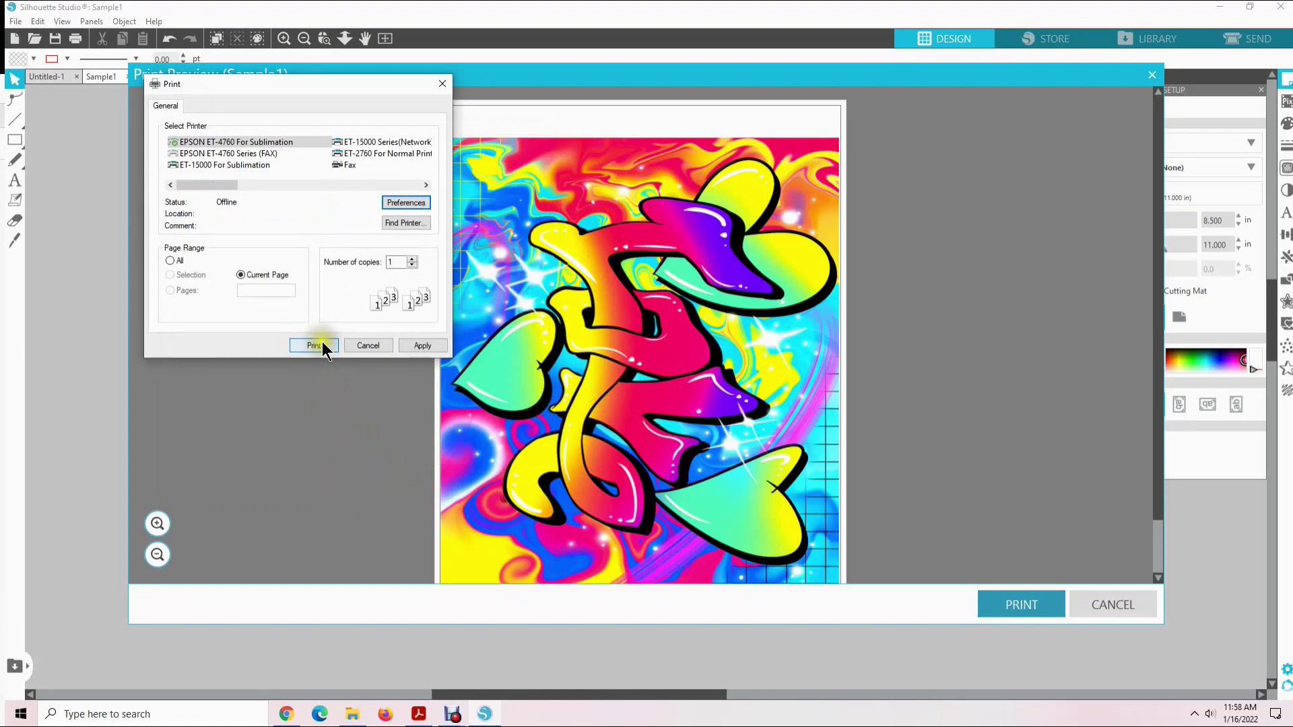
Start printing the current page on the EPSON ET-4760 For Sublimation printer.
{"action": "left_click", "coordinate": [322, 345]}
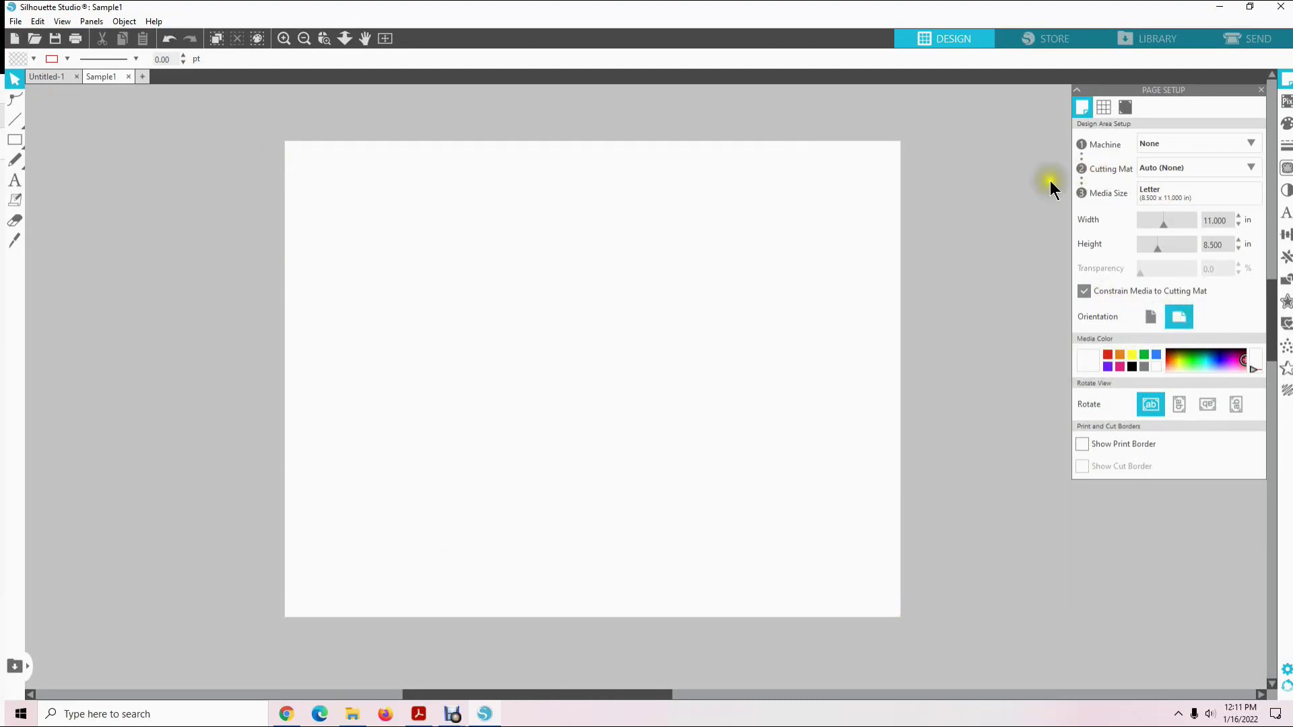
Open the Printfile1 image from the Youtube folder.
{"action": "left_click", "coordinate": [44, 38]}
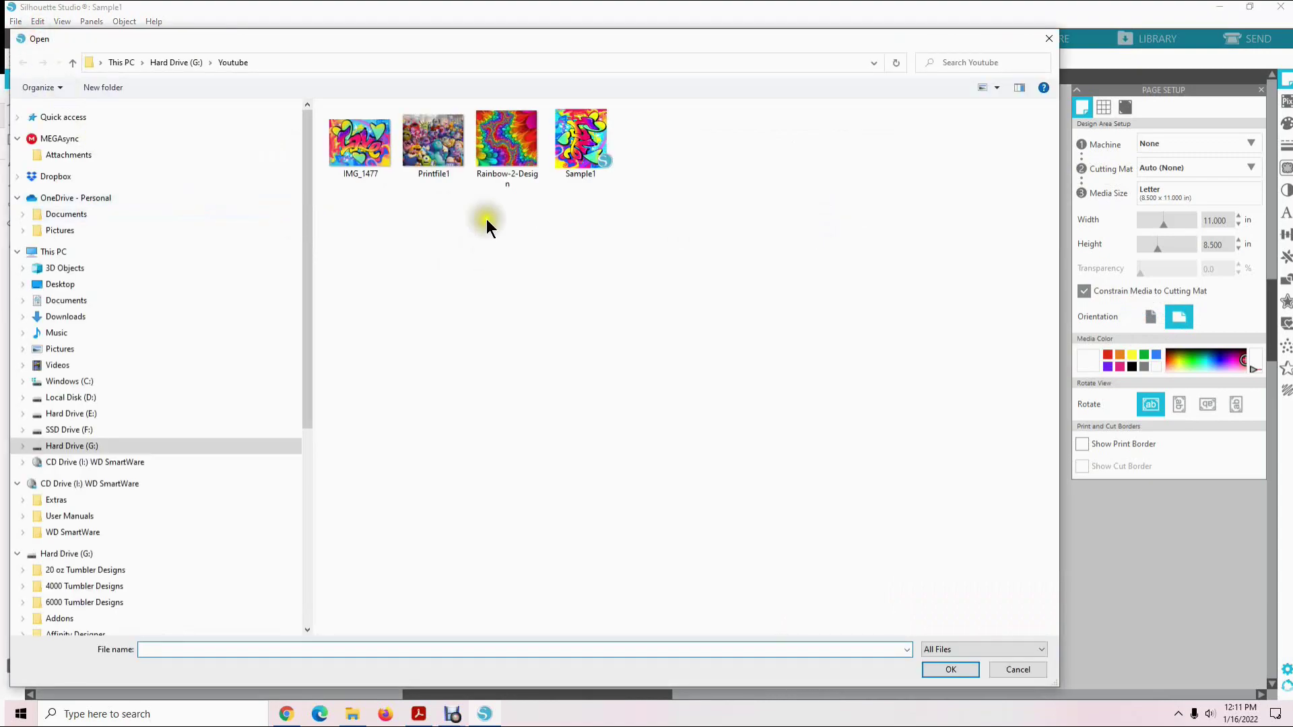
{"action": "left_click", "coordinate": [434, 155]}
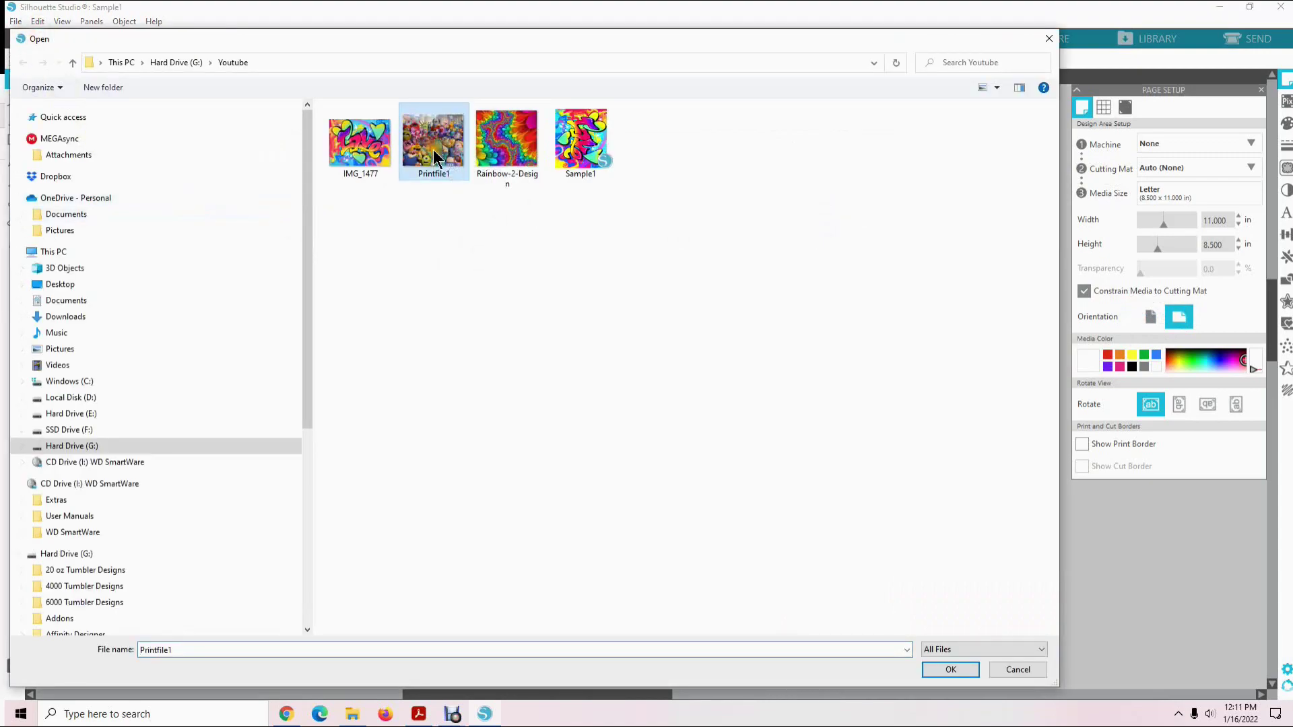
{"action": "left_click", "coordinate": [931, 669]}
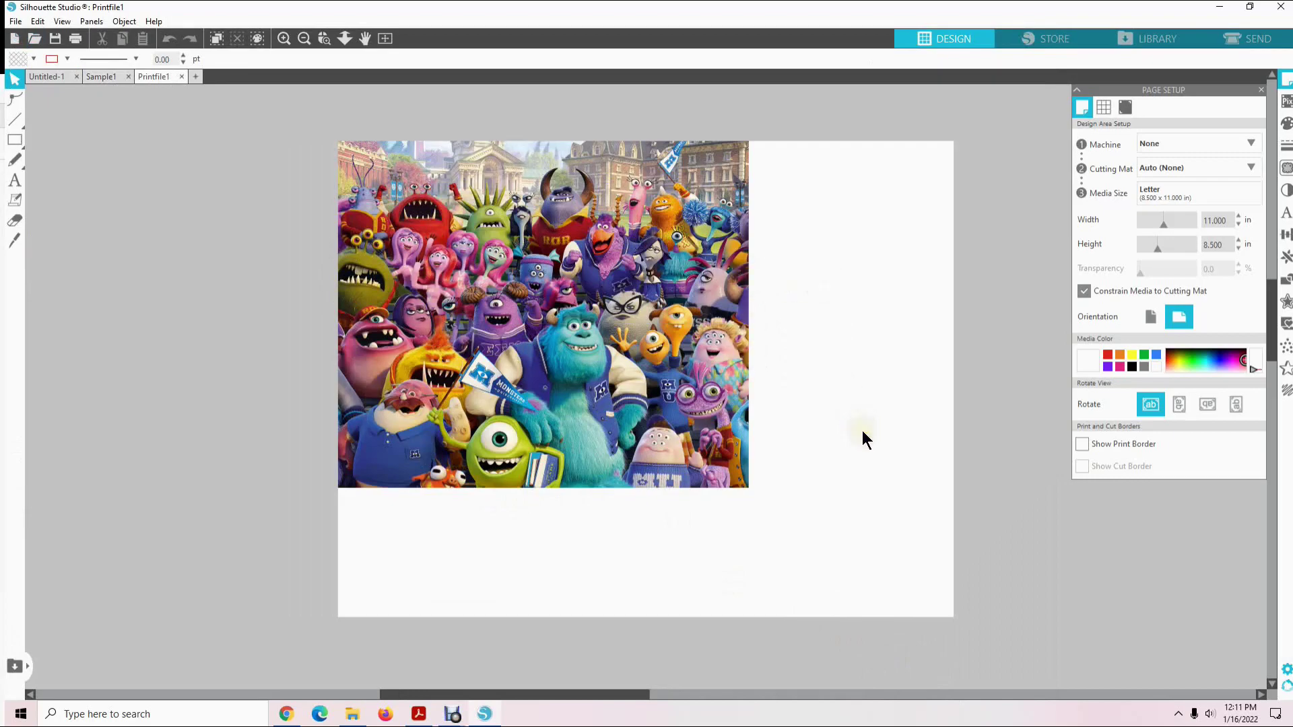
{"action": "left_click", "coordinate": [834, 468]}
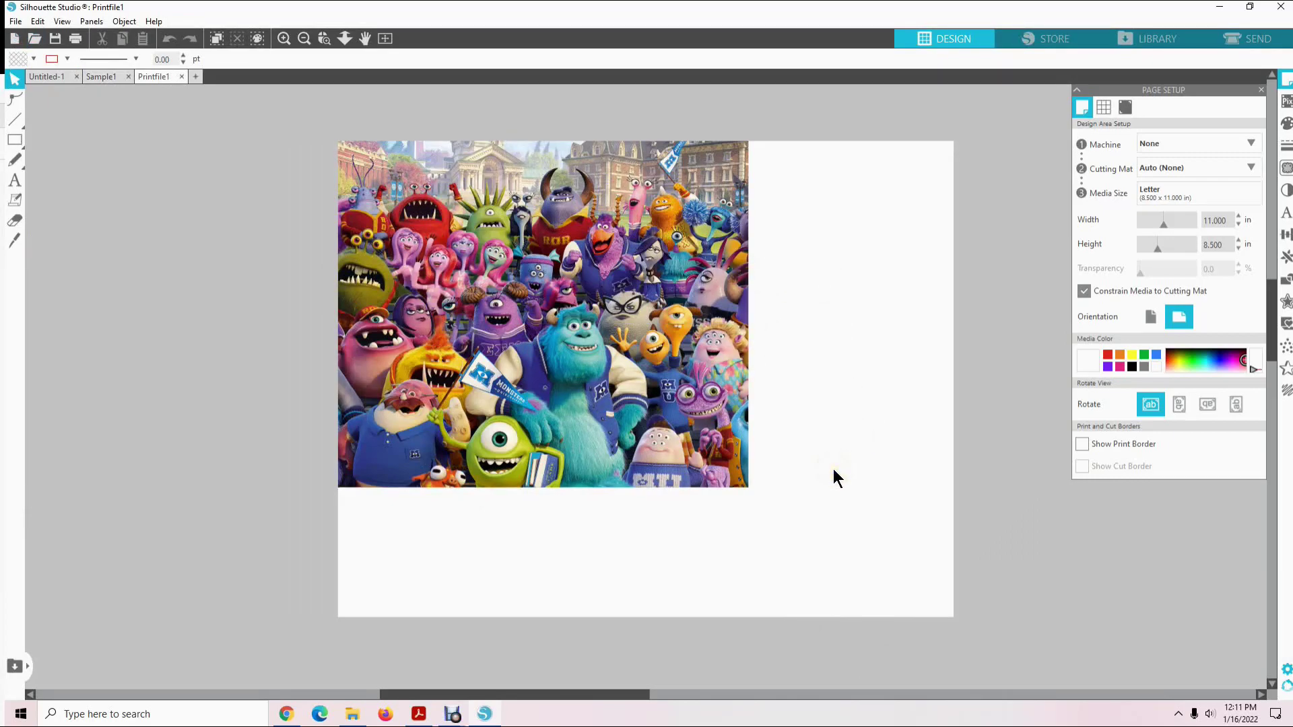
{"action": "left_click", "coordinate": [863, 525]}
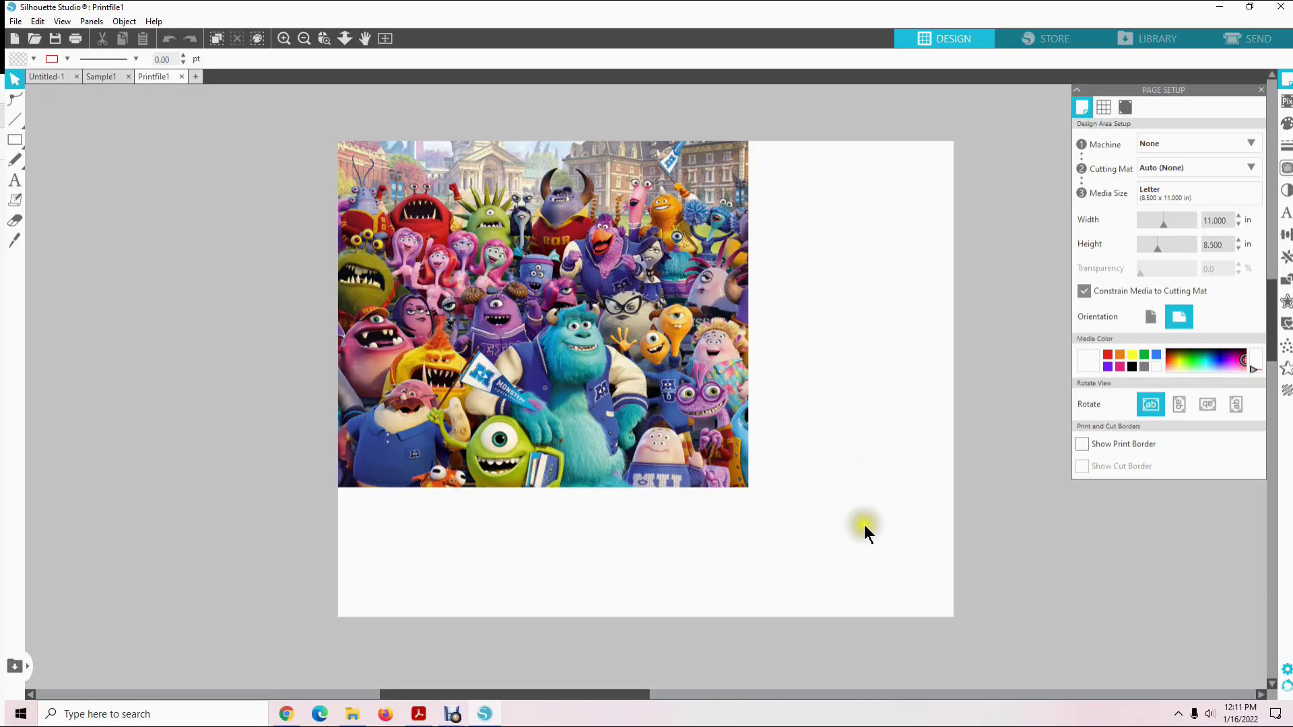
Resize the monsters image to 9.4 in wide by 8.2 in high with the aspect ratio unlocked, and center it on the page.
{"action": "left_click", "coordinate": [544, 286]}
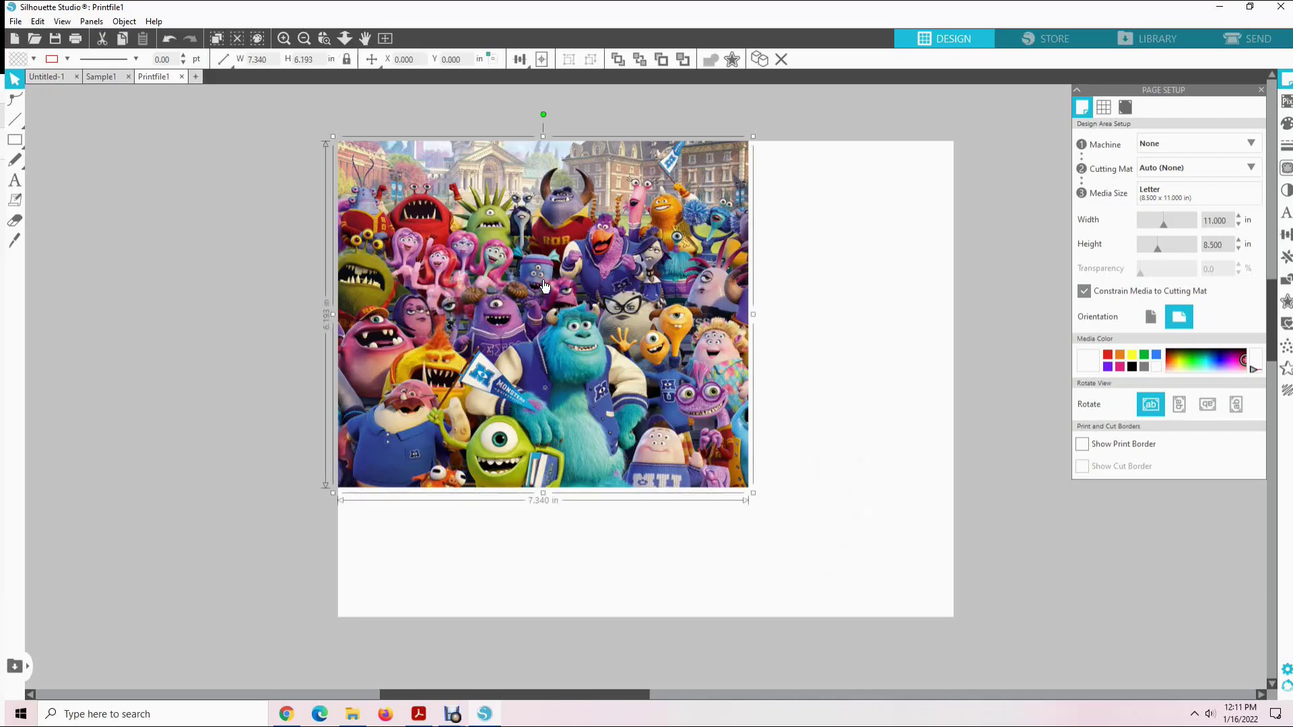
{"action": "left_click", "coordinate": [346, 60]}
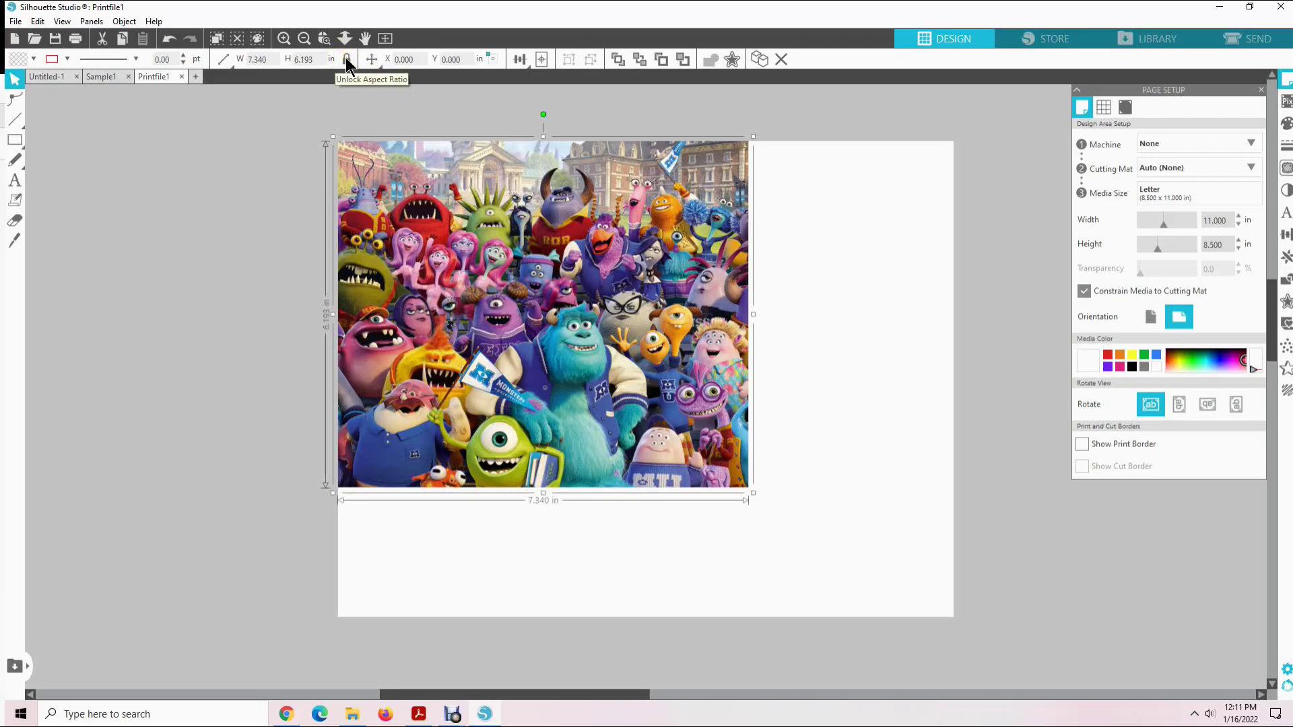
{"action": "left_click", "coordinate": [347, 61]}
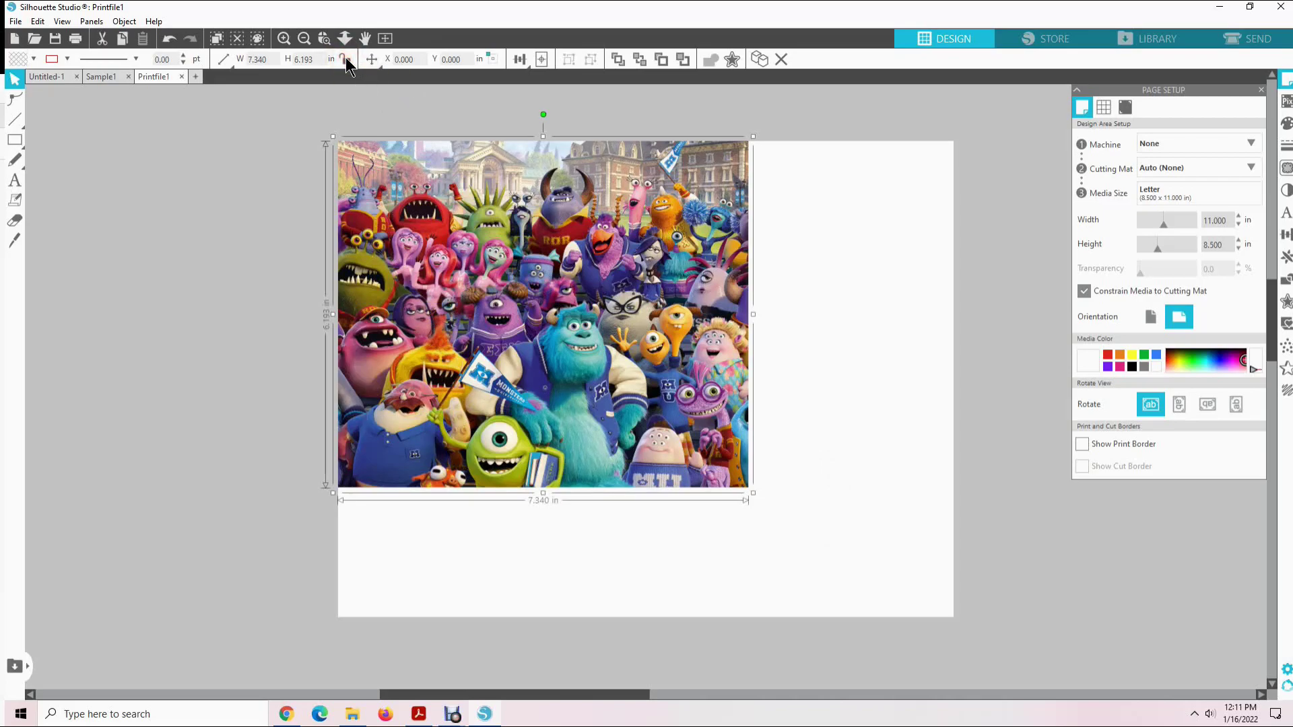
{"action": "double_click", "coordinate": [258, 60]}
{"action": "key", "text": "Return"}
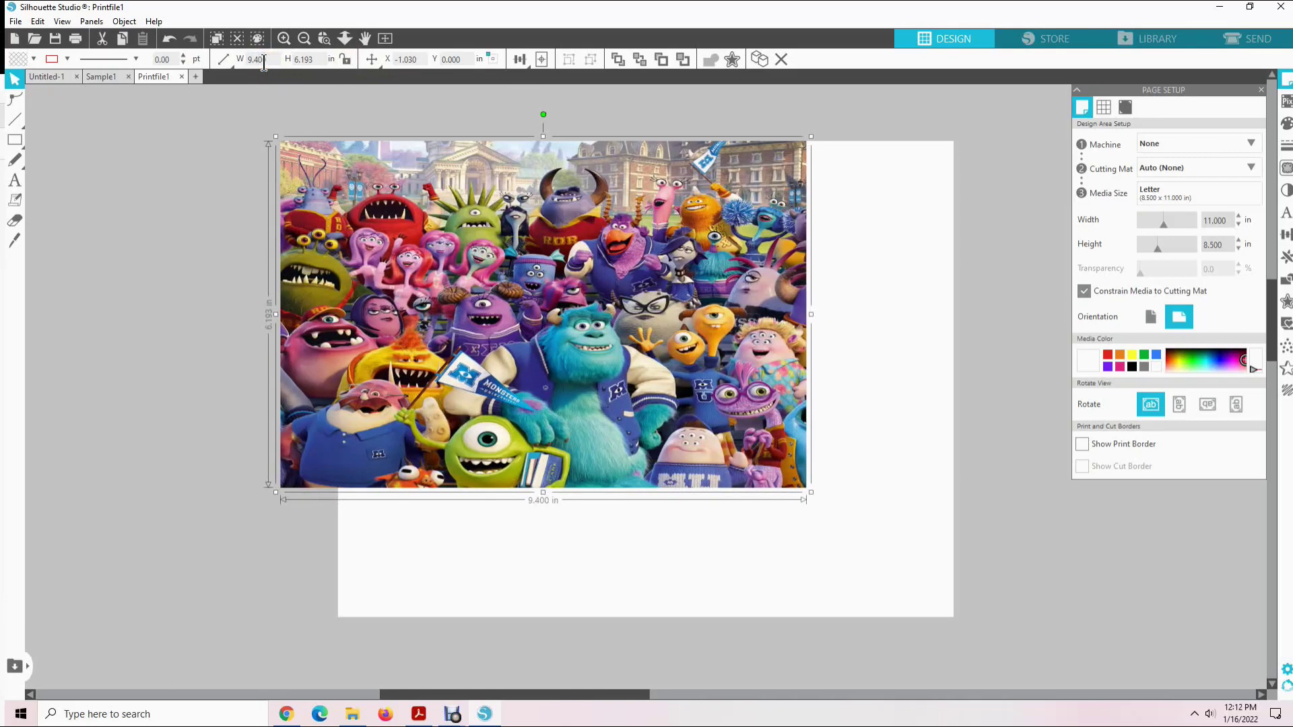
{"action": "double_click", "coordinate": [305, 60]}
{"action": "type", "text": "8.2"}
{"action": "key", "text": "Return"}
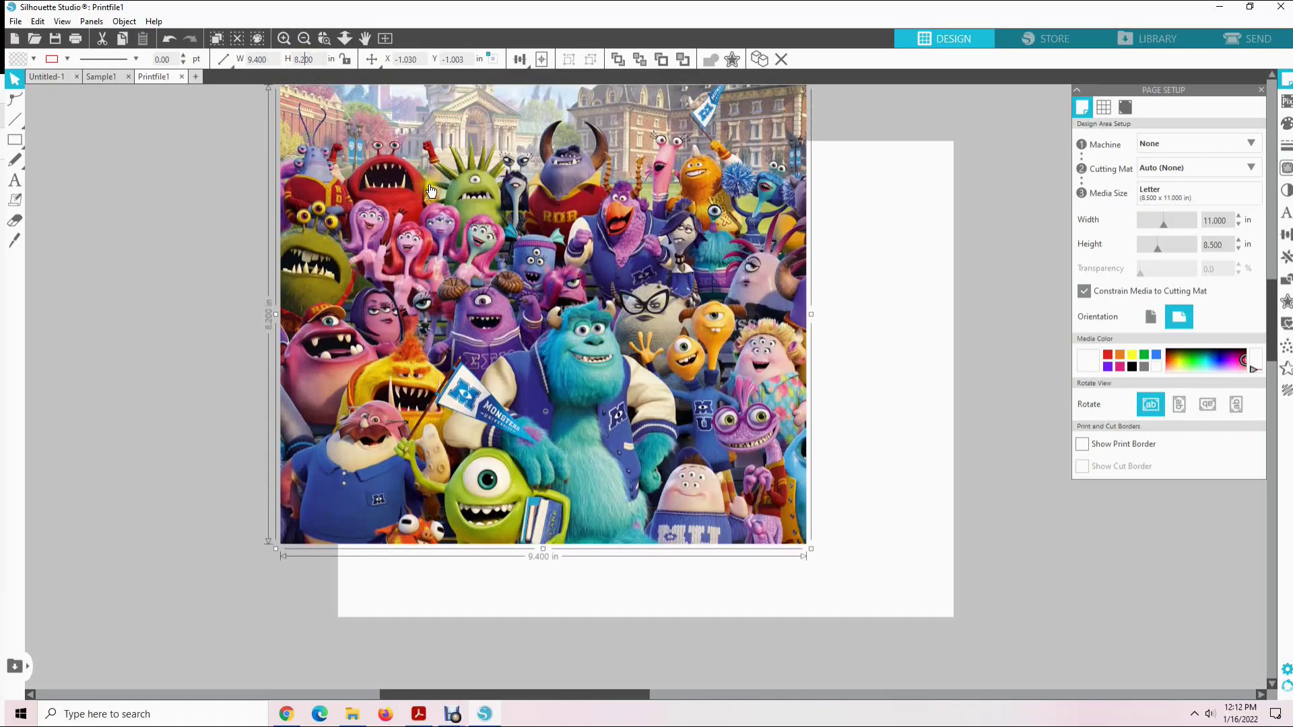
{"action": "left_click", "coordinate": [543, 58]}
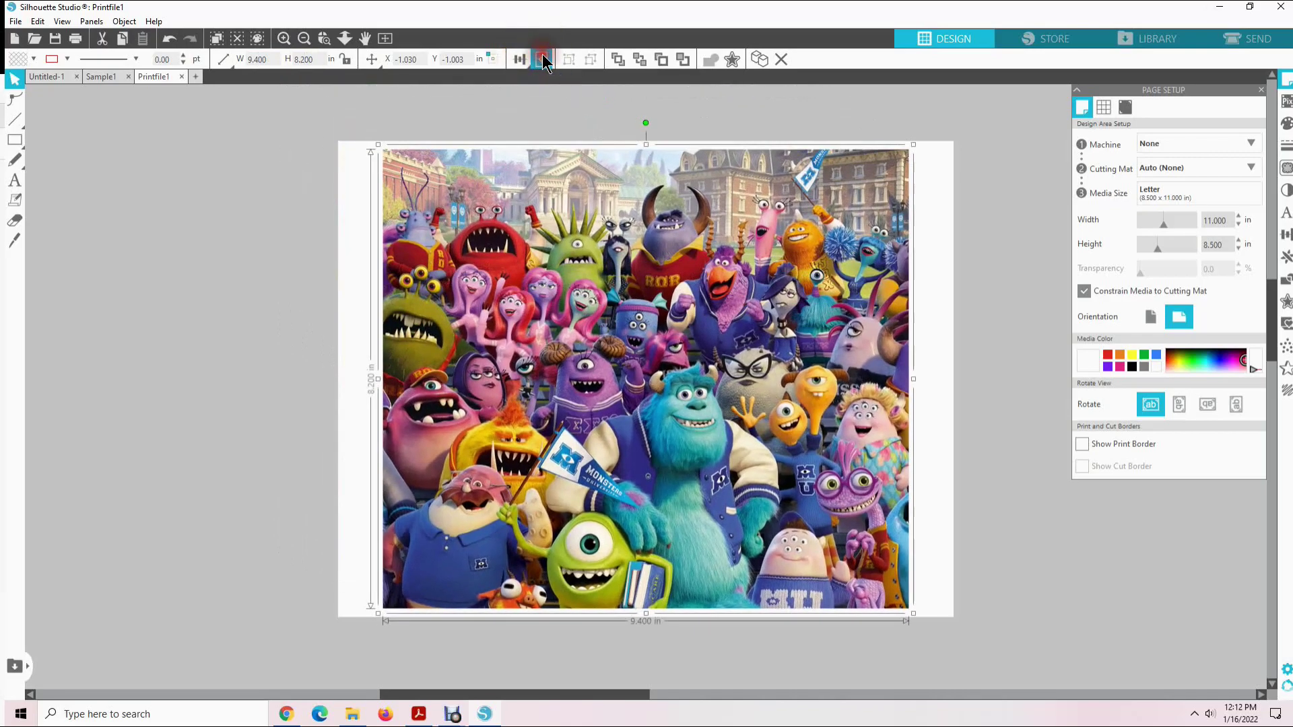
{"action": "left_click", "coordinate": [244, 337]}
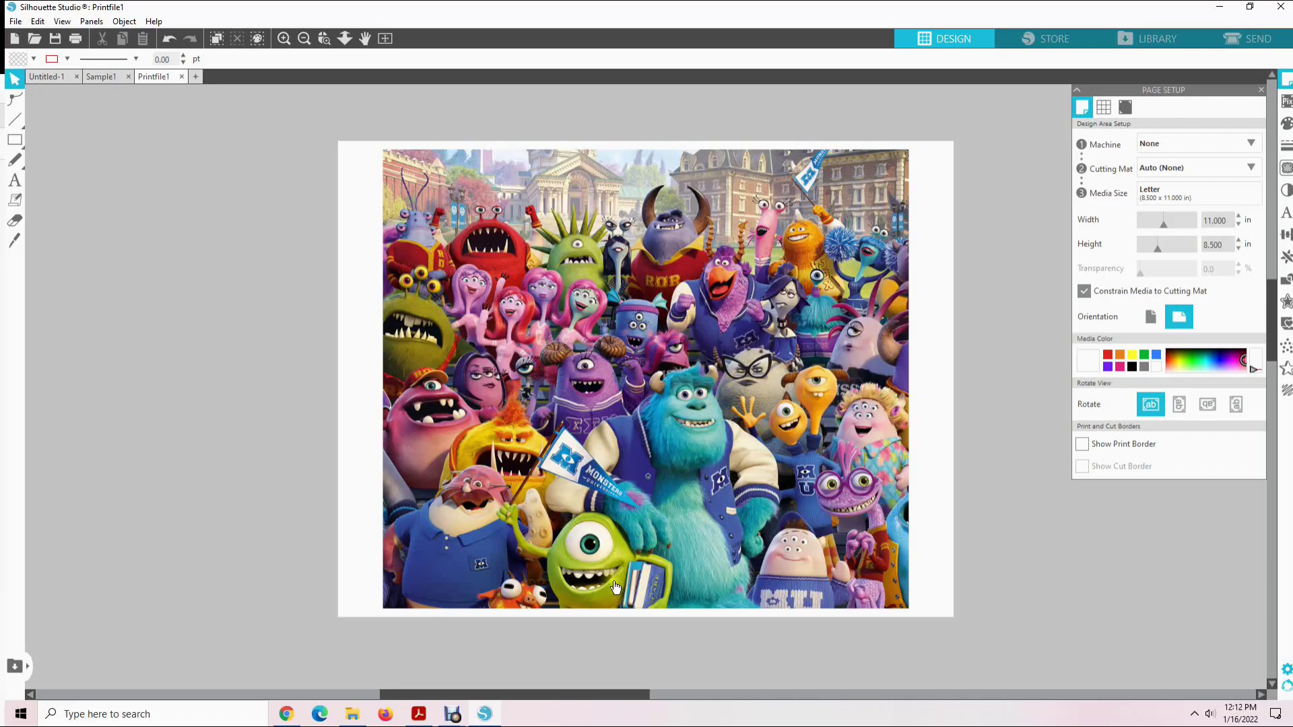
Duplicate the monsters image and arrange the original and the copy side by side for comparison.
{"action": "left_click_drag", "start_coordinate": [600, 691], "coordinate": [691, 692]}
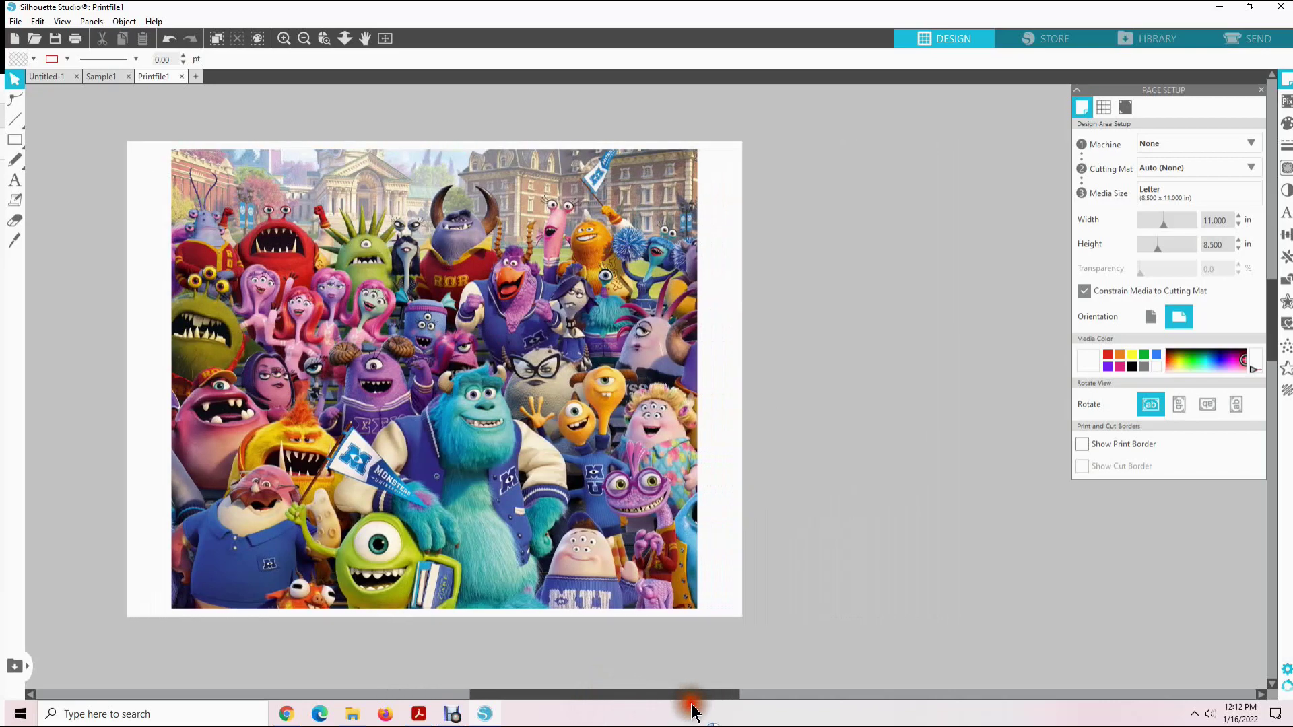
{"action": "right_click", "coordinate": [484, 355]}
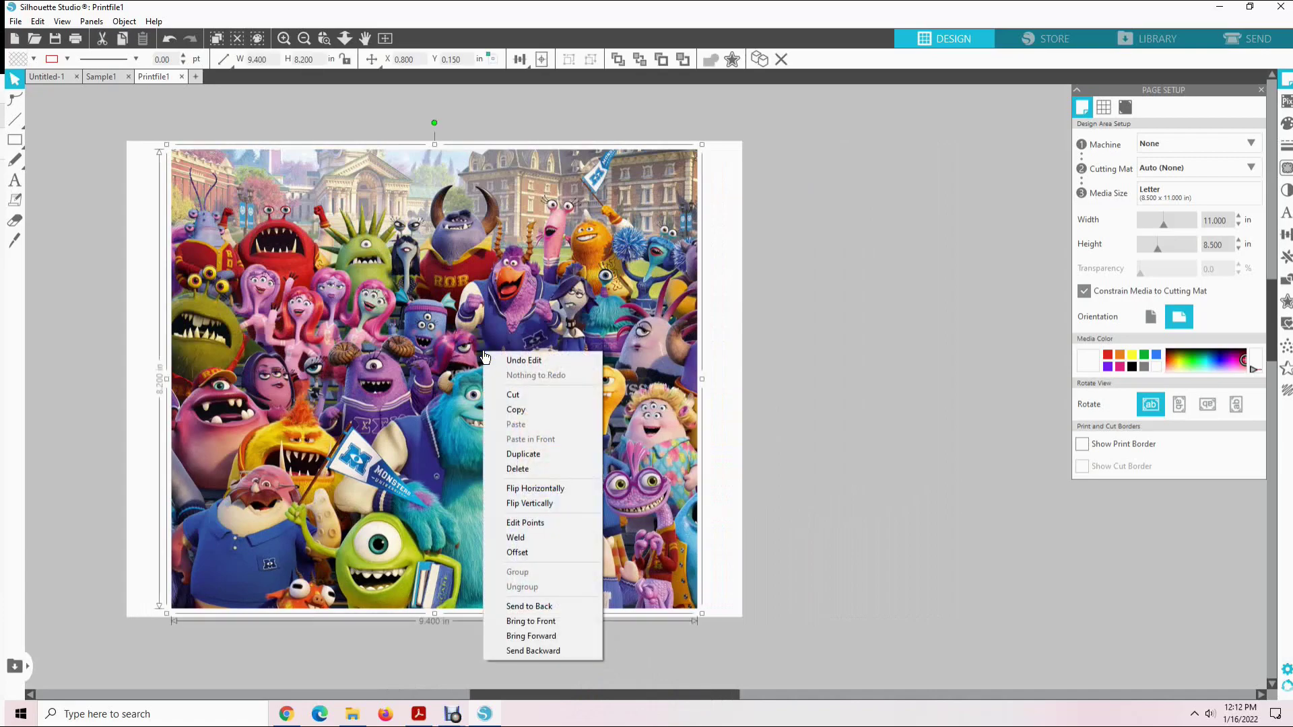
{"action": "left_click", "coordinate": [522, 452]}
{"action": "left_click_drag", "start_coordinate": [431, 414], "coordinate": [953, 407]}
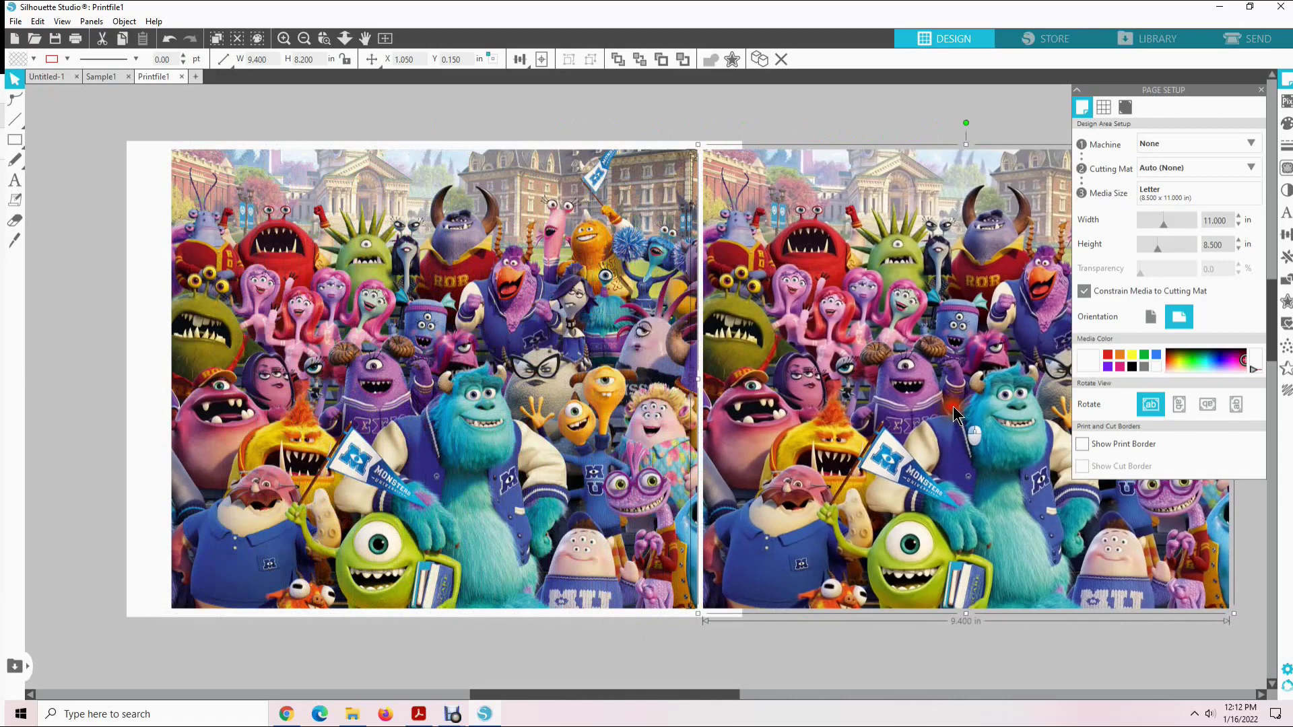
{"action": "left_click_drag", "start_coordinate": [608, 385], "coordinate": [334, 373]}
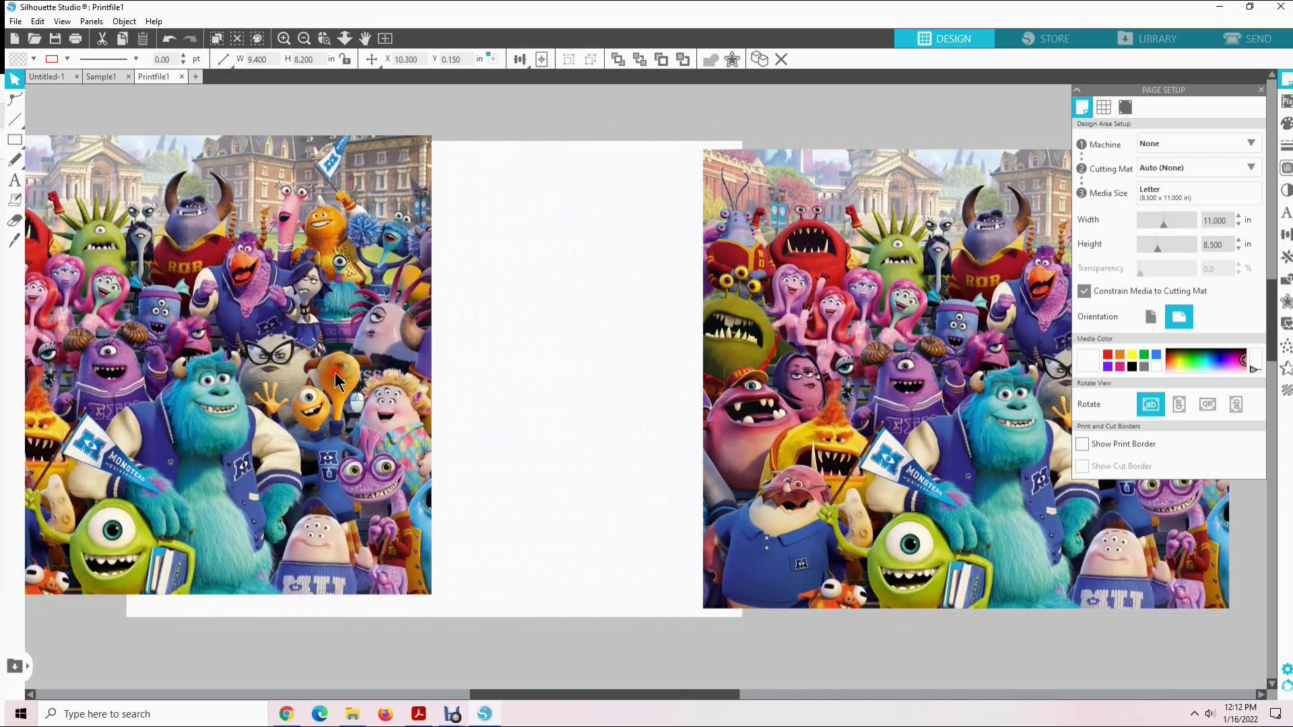
{"action": "left_click_drag", "start_coordinate": [808, 394], "coordinate": [551, 399]}
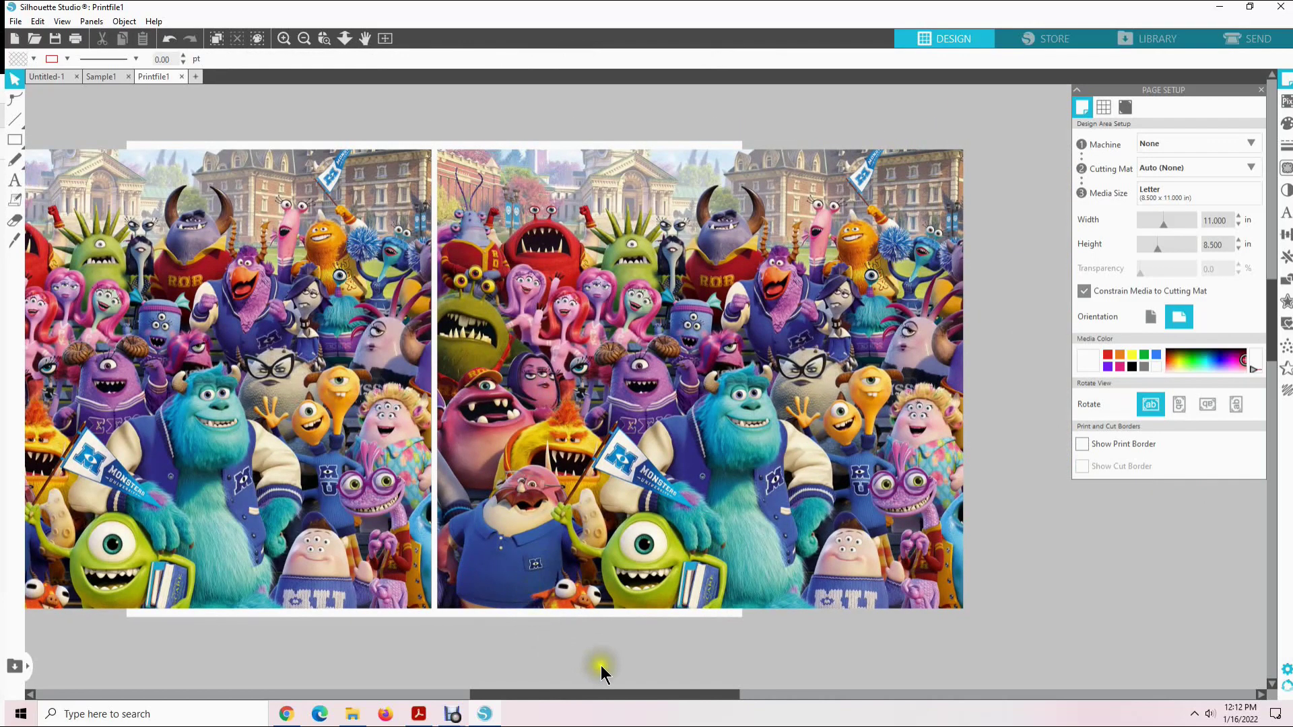
{"action": "left_click_drag", "start_coordinate": [621, 688], "coordinate": [767, 667]}
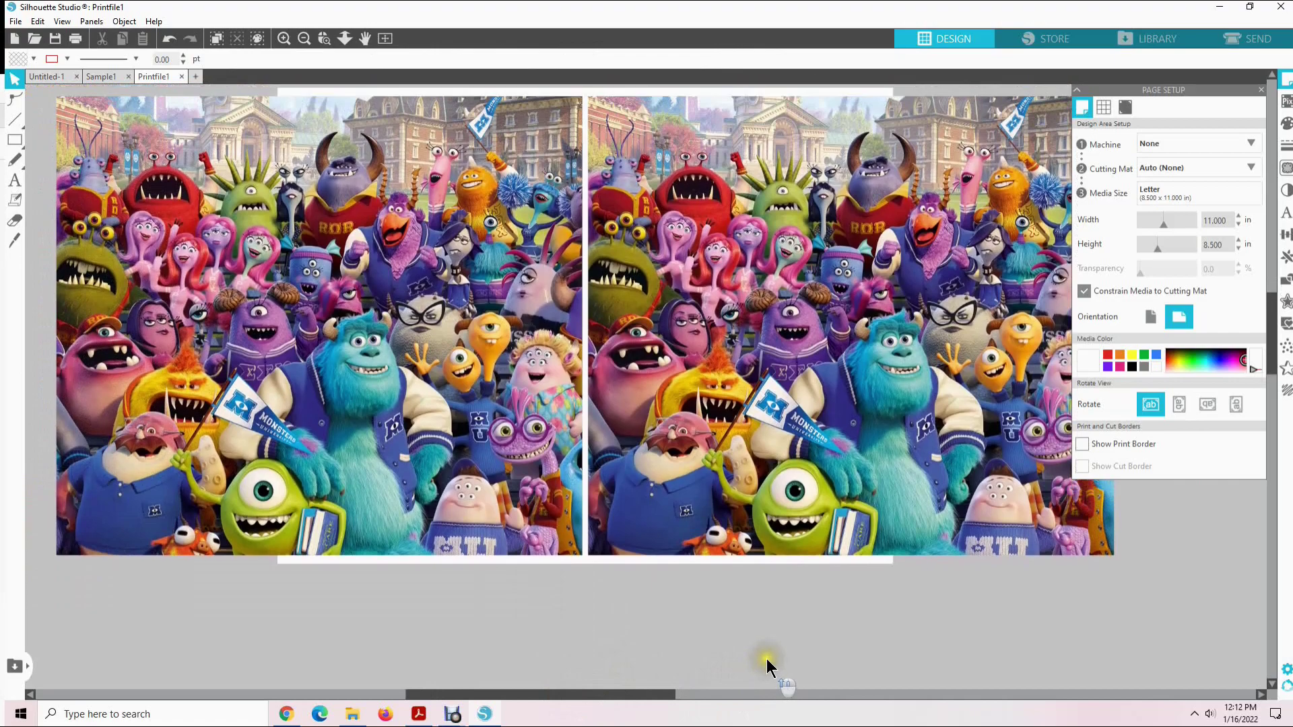
{"action": "scroll", "coordinate": [768, 667], "scroll_direction": "up", "scroll_amount": 1}
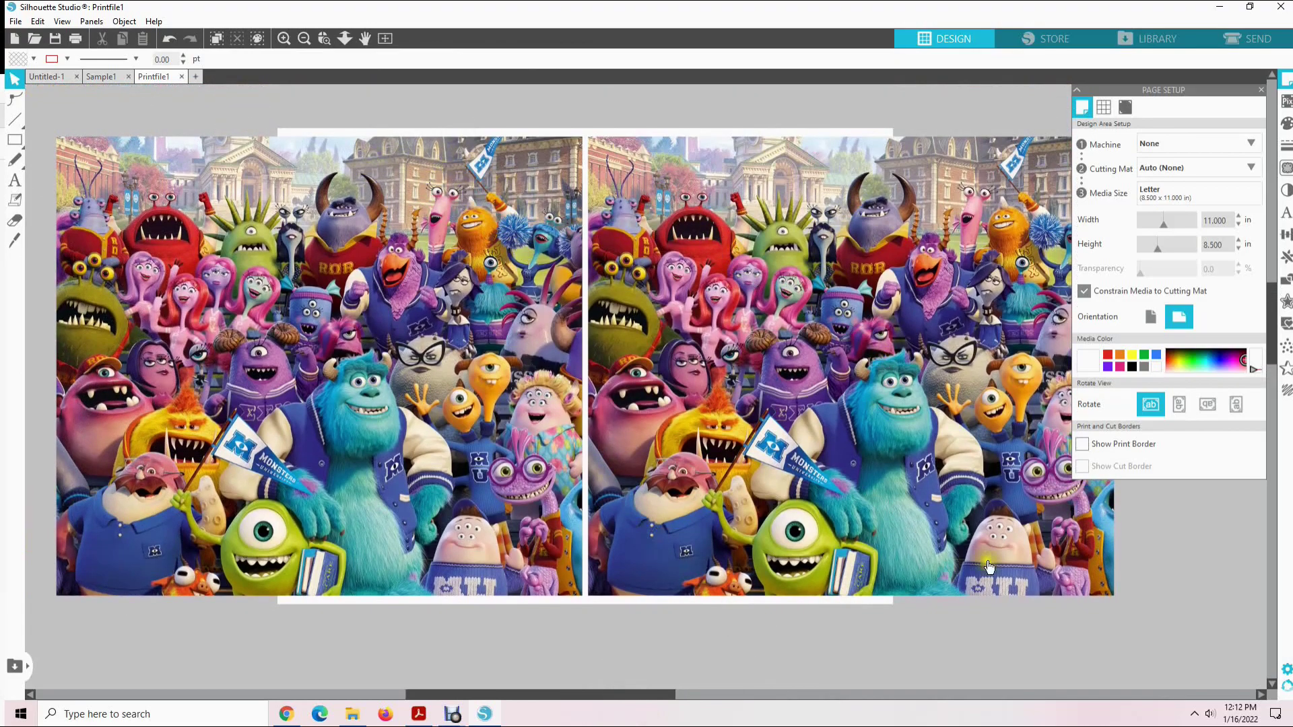
{"action": "left_click_drag", "start_coordinate": [654, 691], "coordinate": [668, 690]}
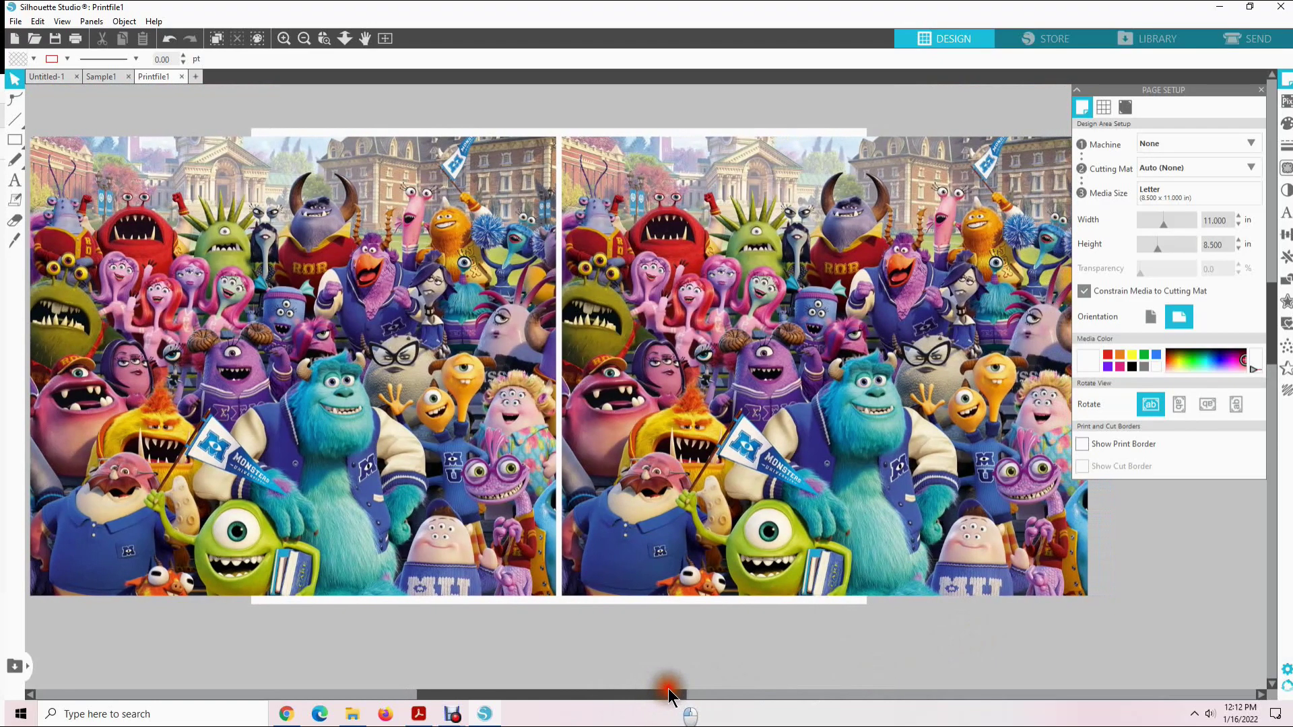
Set the duplicate image's contrast to 40 and saturation to 10 with Image Effects.
{"action": "left_click", "coordinate": [823, 350]}
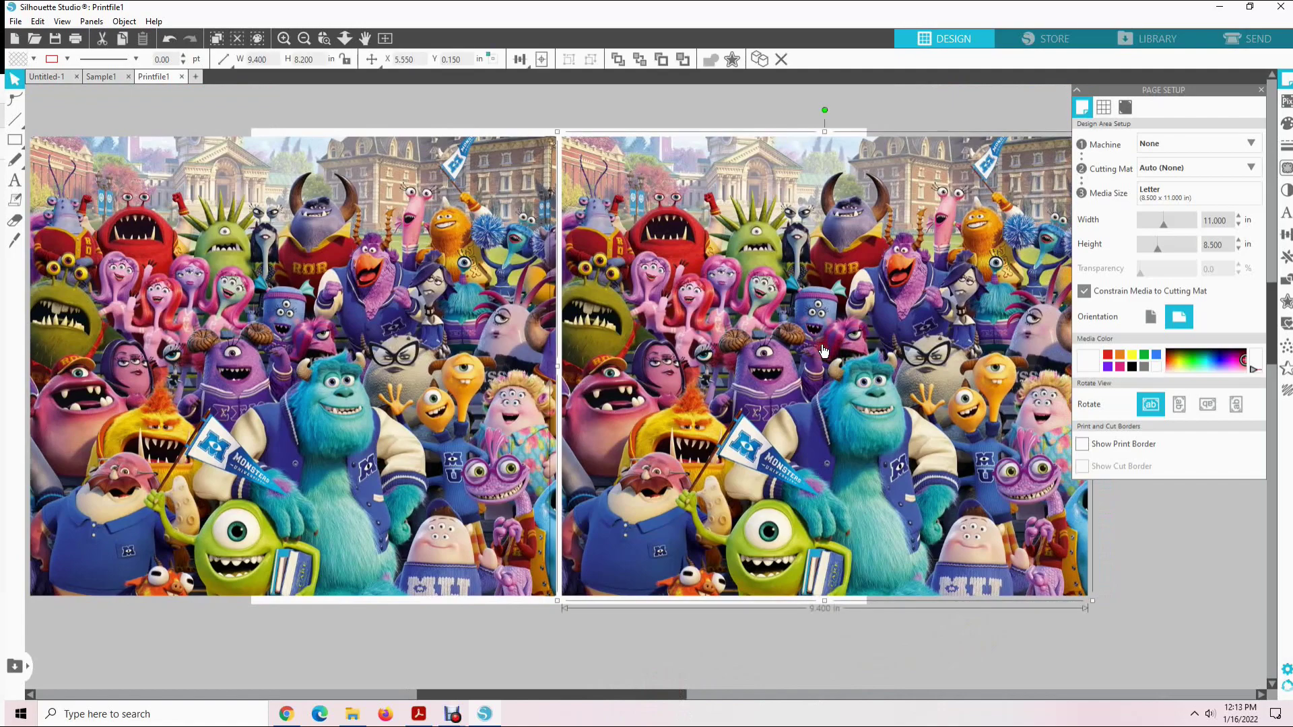
{"action": "left_click", "coordinate": [92, 22]}
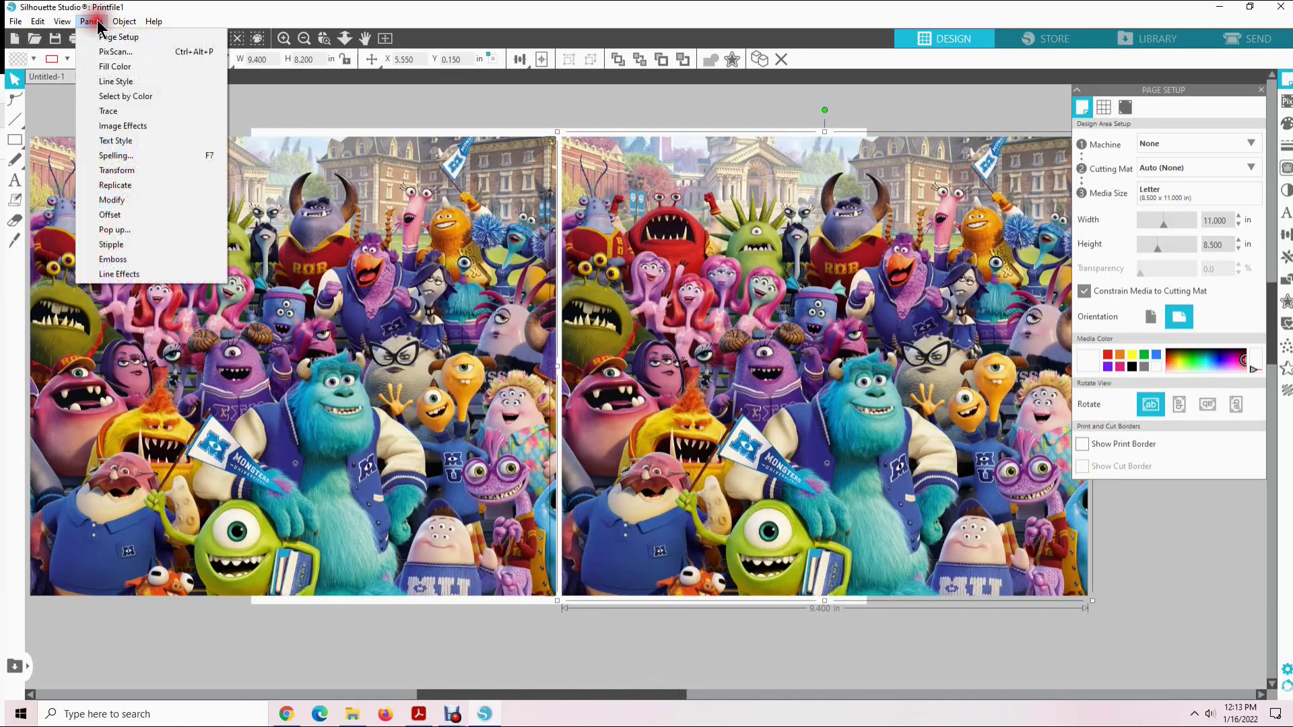
{"action": "left_click", "coordinate": [123, 126]}
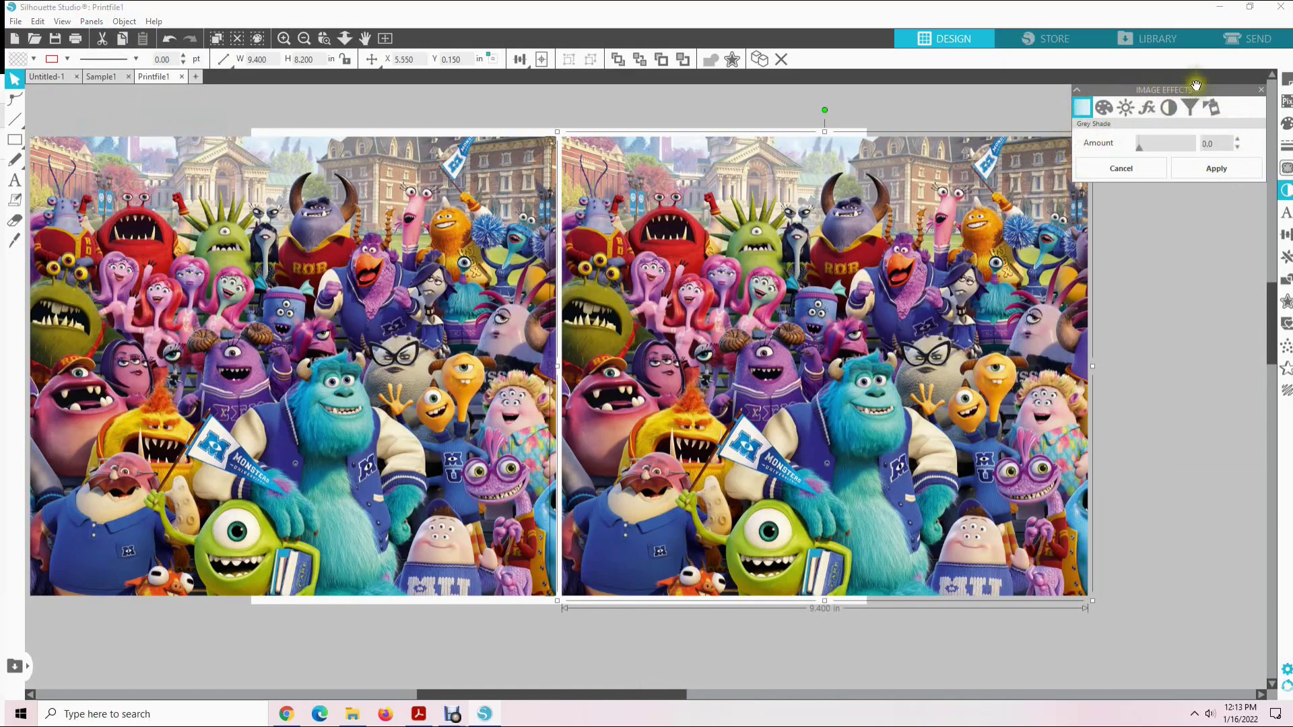
{"action": "left_click_drag", "start_coordinate": [658, 694], "coordinate": [713, 695]}
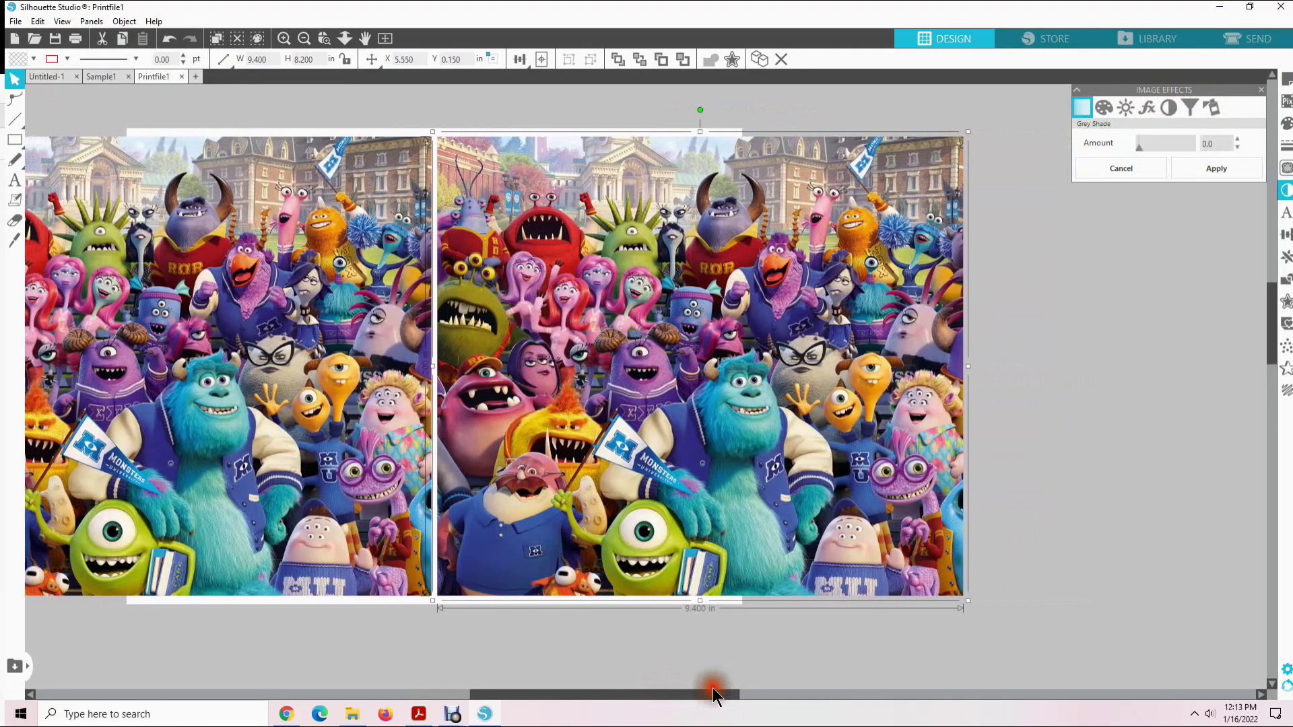
{"action": "left_click", "coordinate": [1125, 107]}
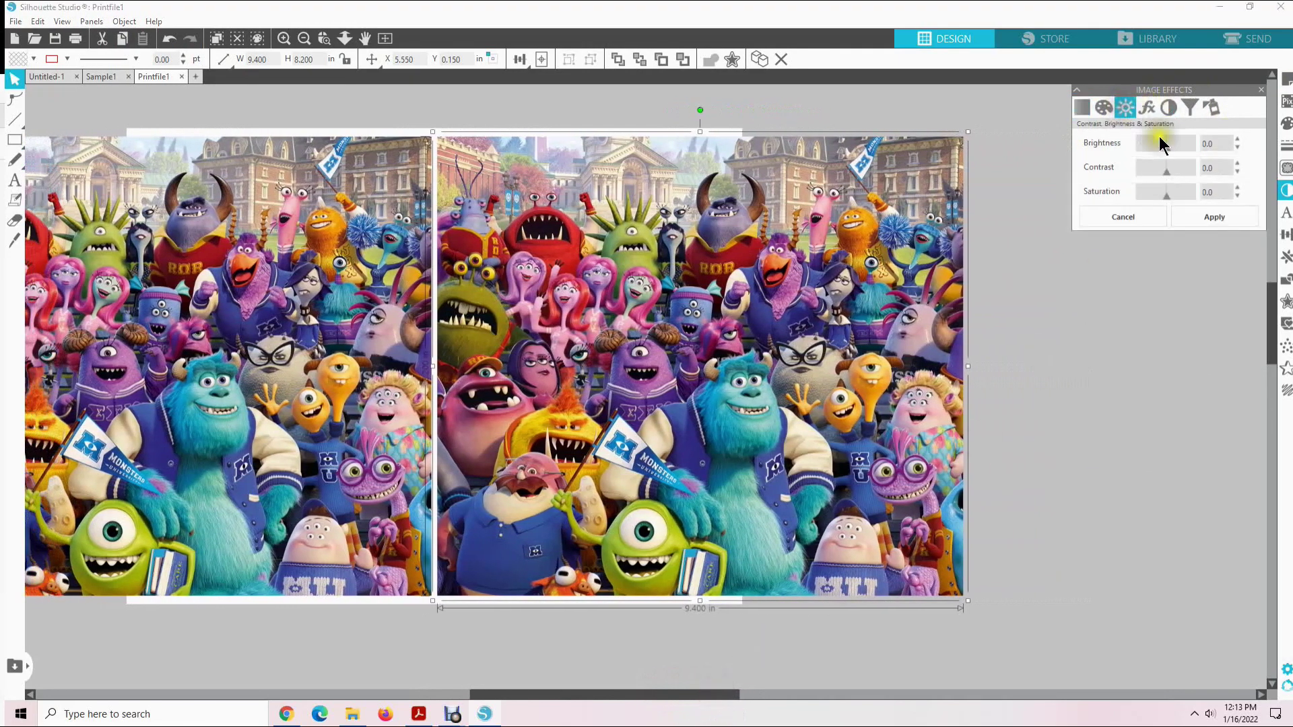
{"action": "left_click", "coordinate": [1219, 172]}
{"action": "left_click", "coordinate": [1220, 171]}
{"action": "key", "text": "Return"}
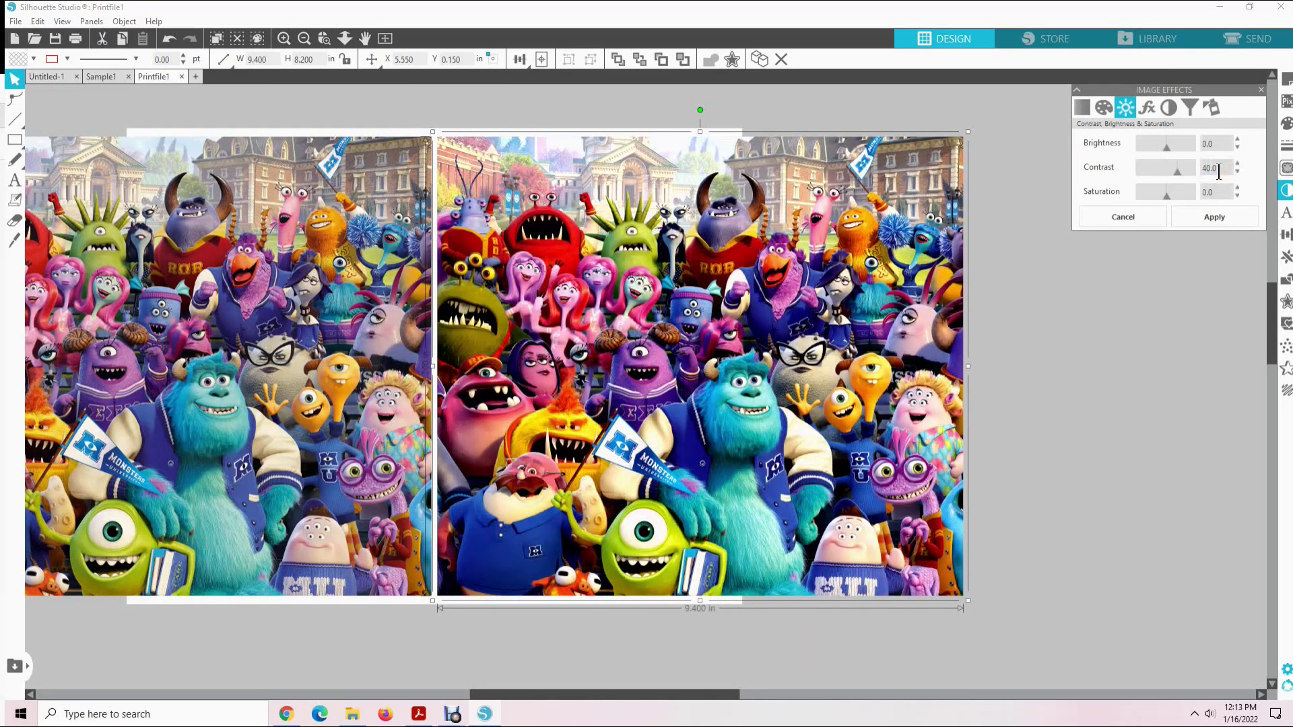
{"action": "left_click", "coordinate": [1215, 193]}
{"action": "left_click_drag", "start_coordinate": [696, 694], "coordinate": [636, 712]}
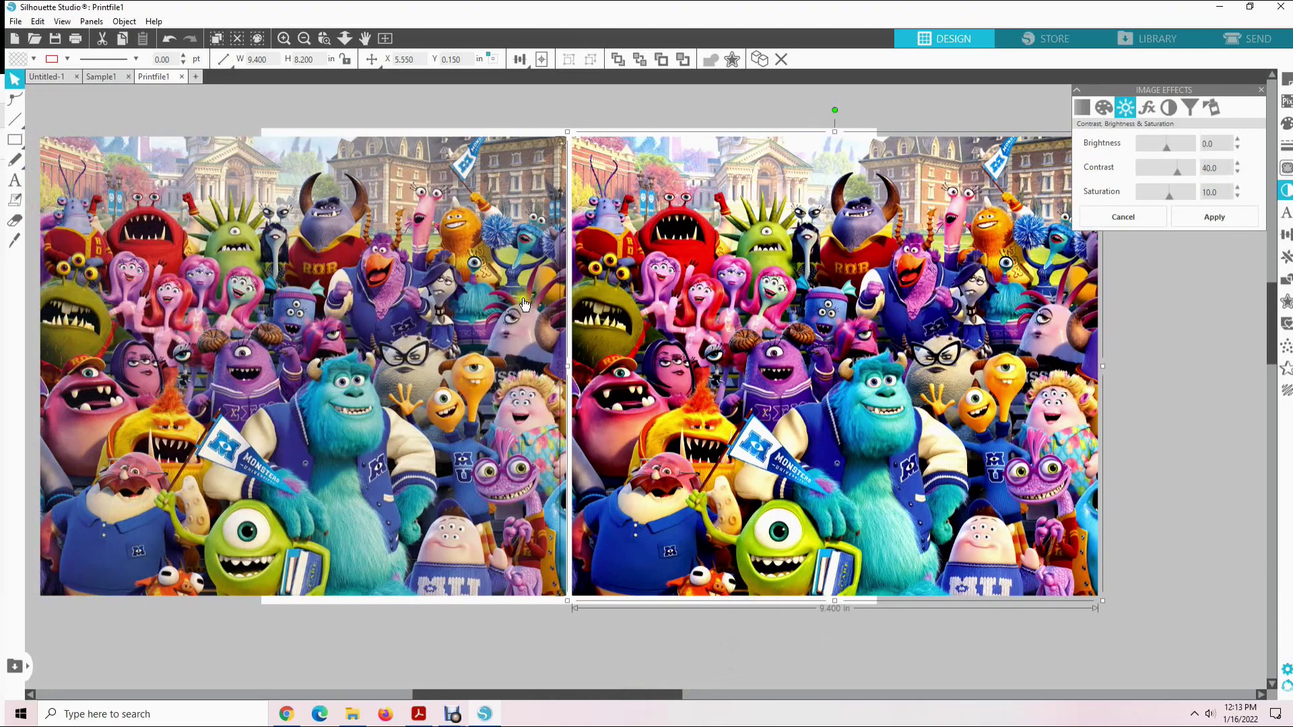
{"action": "left_click", "coordinate": [1193, 334]}
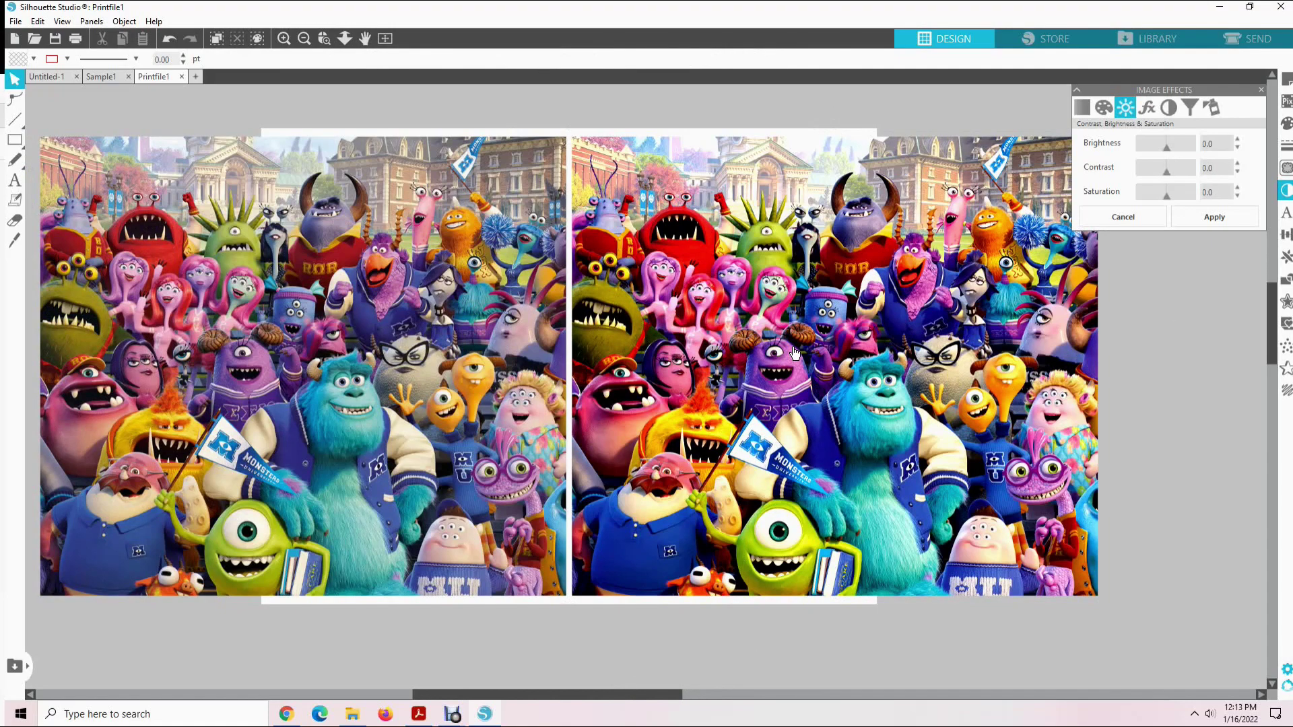
Delete the original, unenhanced monsters image.
{"action": "left_click", "coordinate": [329, 348]}
{"action": "right_click", "coordinate": [329, 347]}
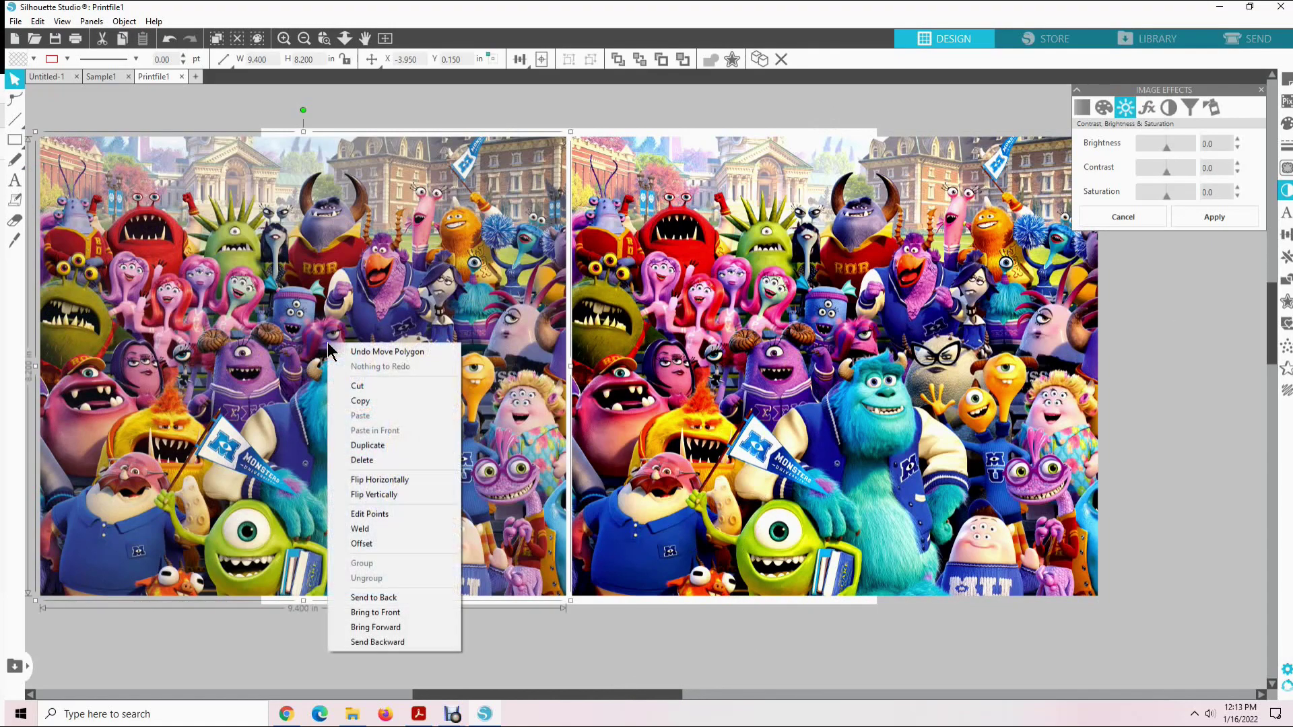
{"action": "left_click", "coordinate": [373, 460]}
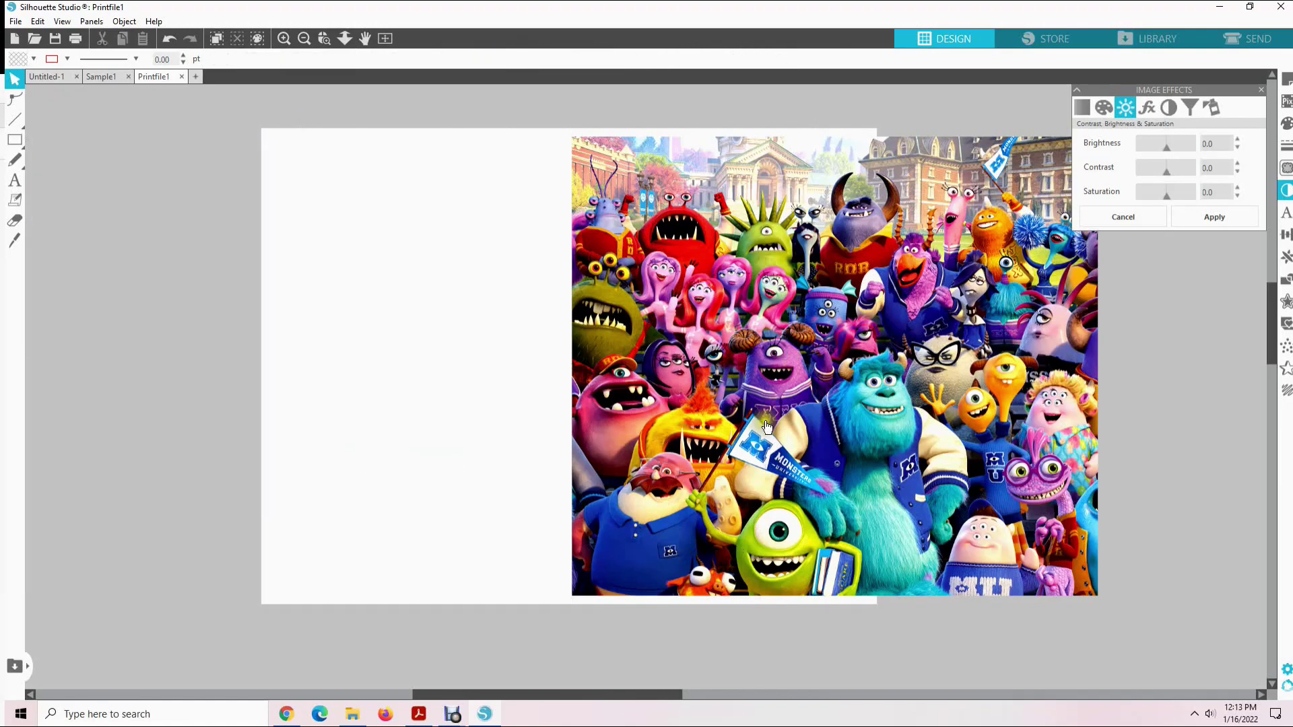
Move the enhanced monsters image back onto the page and center it there.
{"action": "left_click_drag", "start_coordinate": [870, 409], "coordinate": [624, 400]}
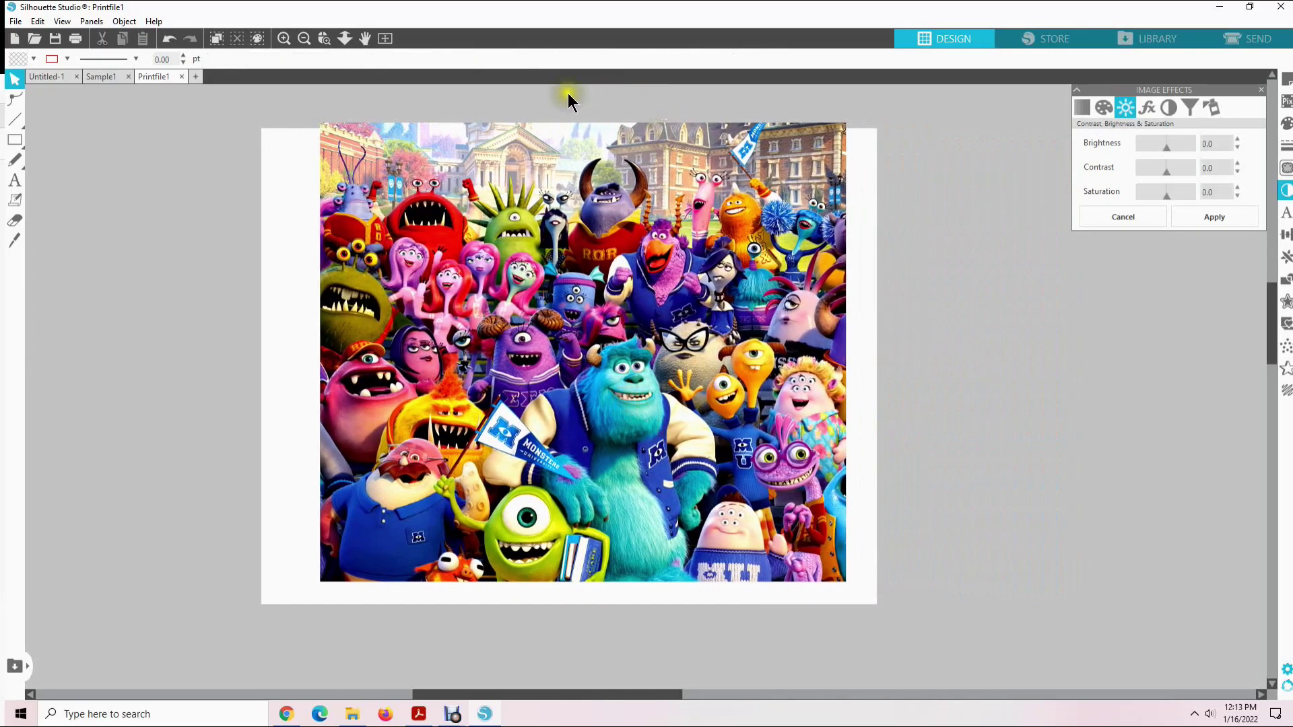
{"action": "left_click_drag", "start_coordinate": [609, 289], "coordinate": [606, 296]}
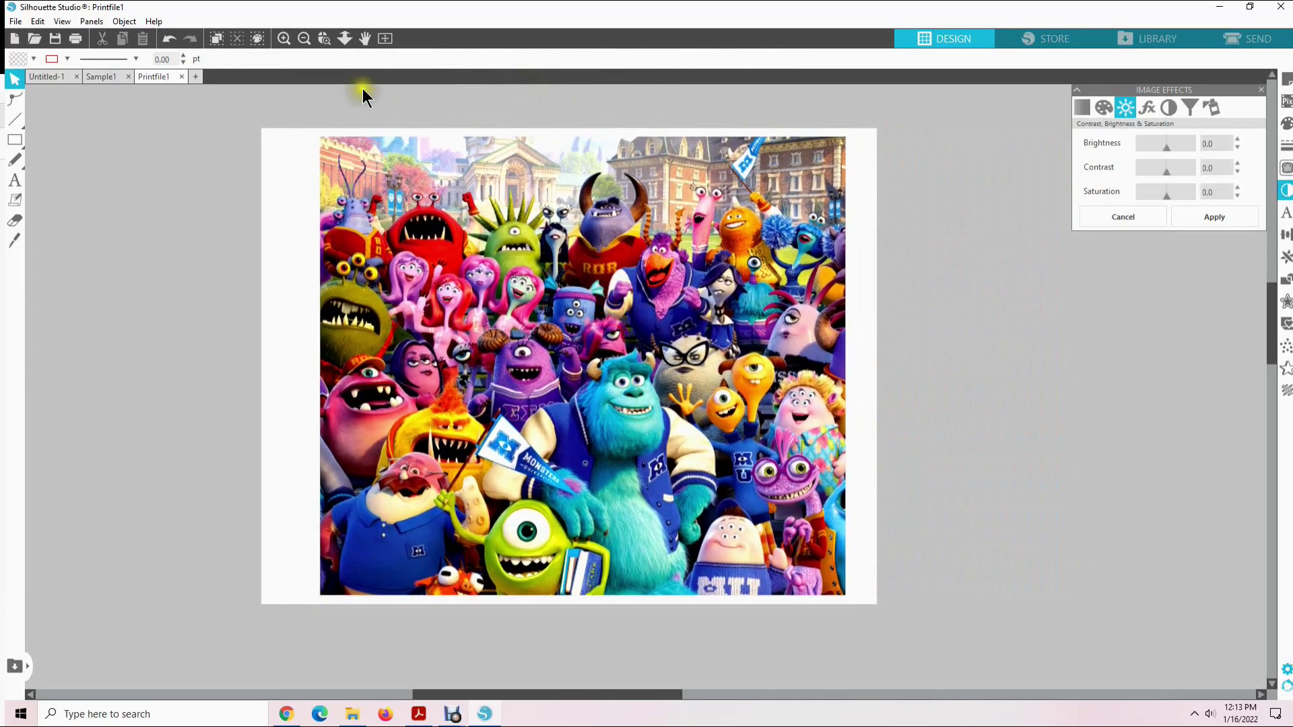
{"action": "left_click", "coordinate": [217, 38]}
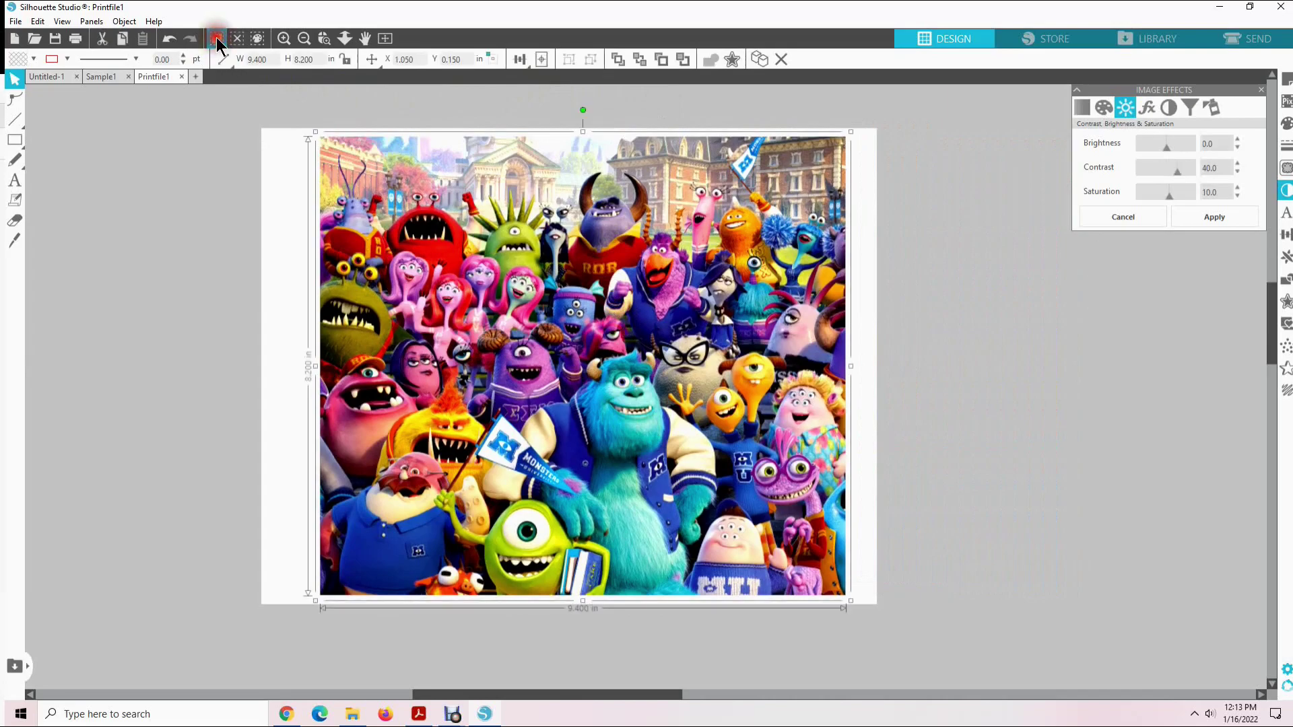
{"action": "left_click", "coordinate": [541, 59]}
{"action": "left_click", "coordinate": [1021, 417]}
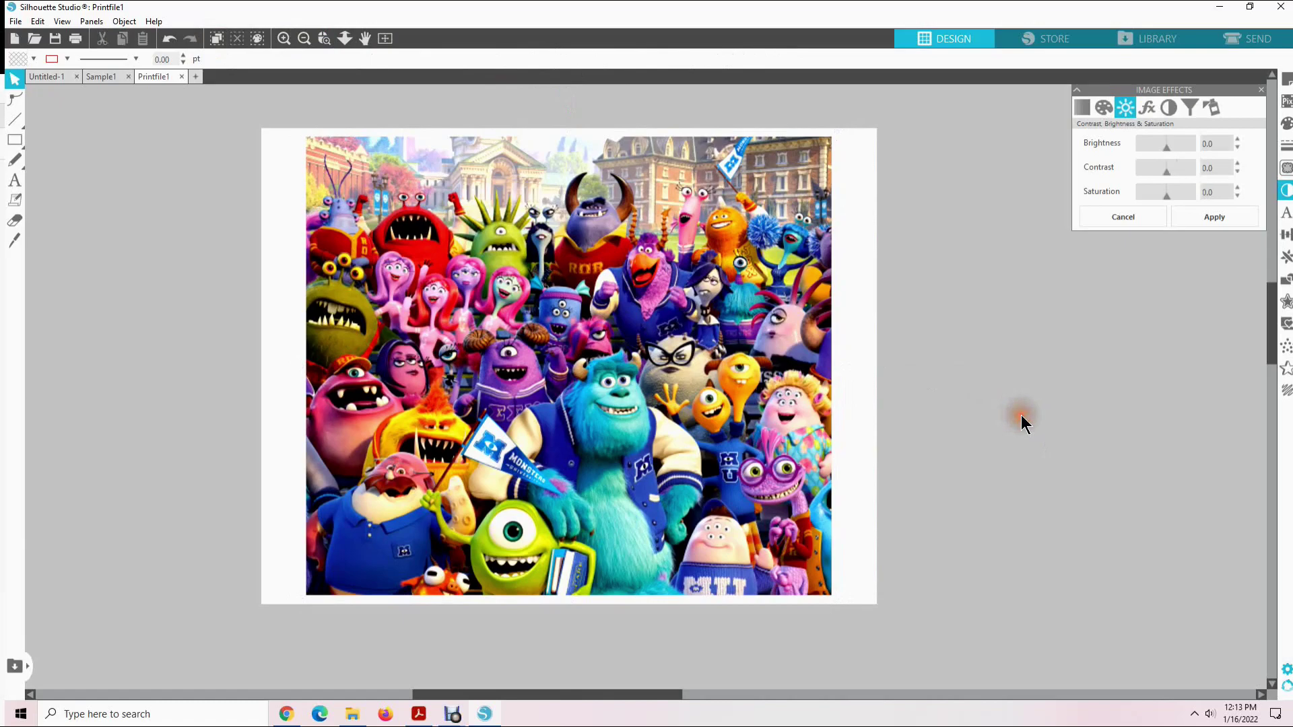
Change the page orientation to portrait in the page setup.
{"action": "scroll", "coordinate": [945, 592], "scroll_direction": "up", "scroll_amount": 1}
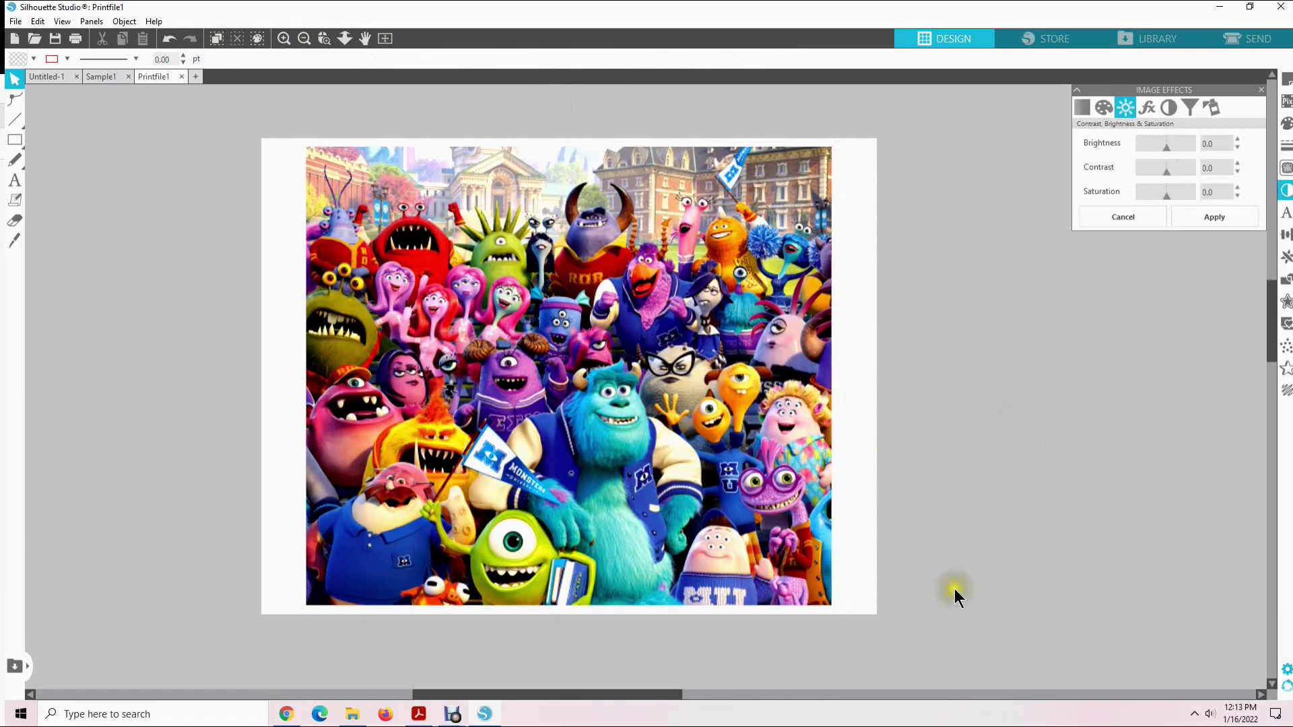
{"action": "left_click", "coordinate": [93, 22]}
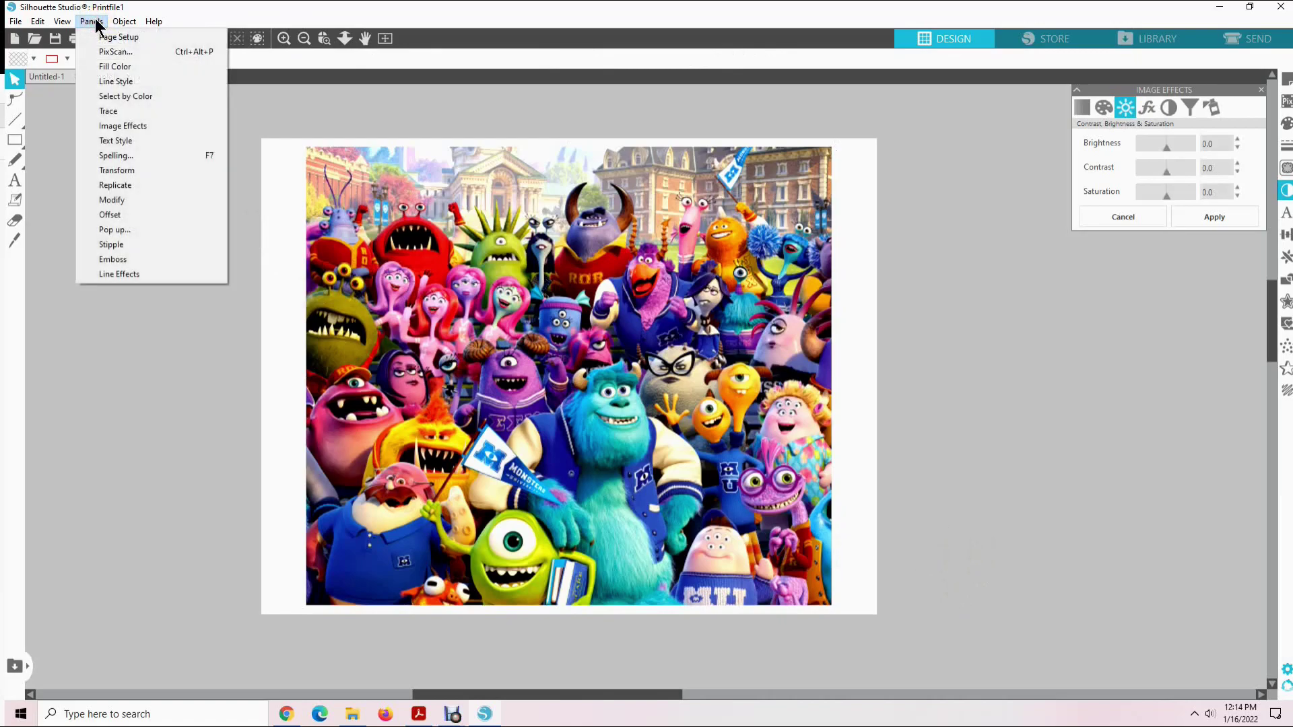
{"action": "left_click", "coordinate": [118, 37]}
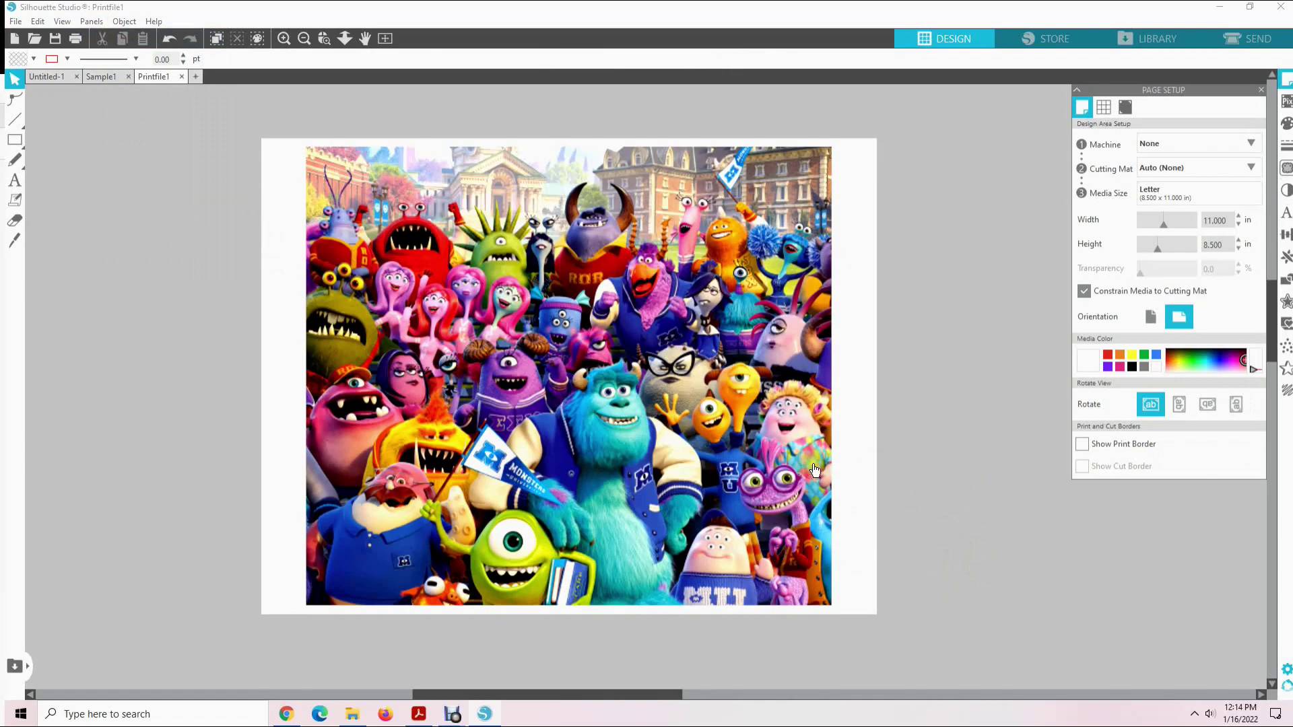
{"action": "left_click", "coordinate": [1150, 316]}
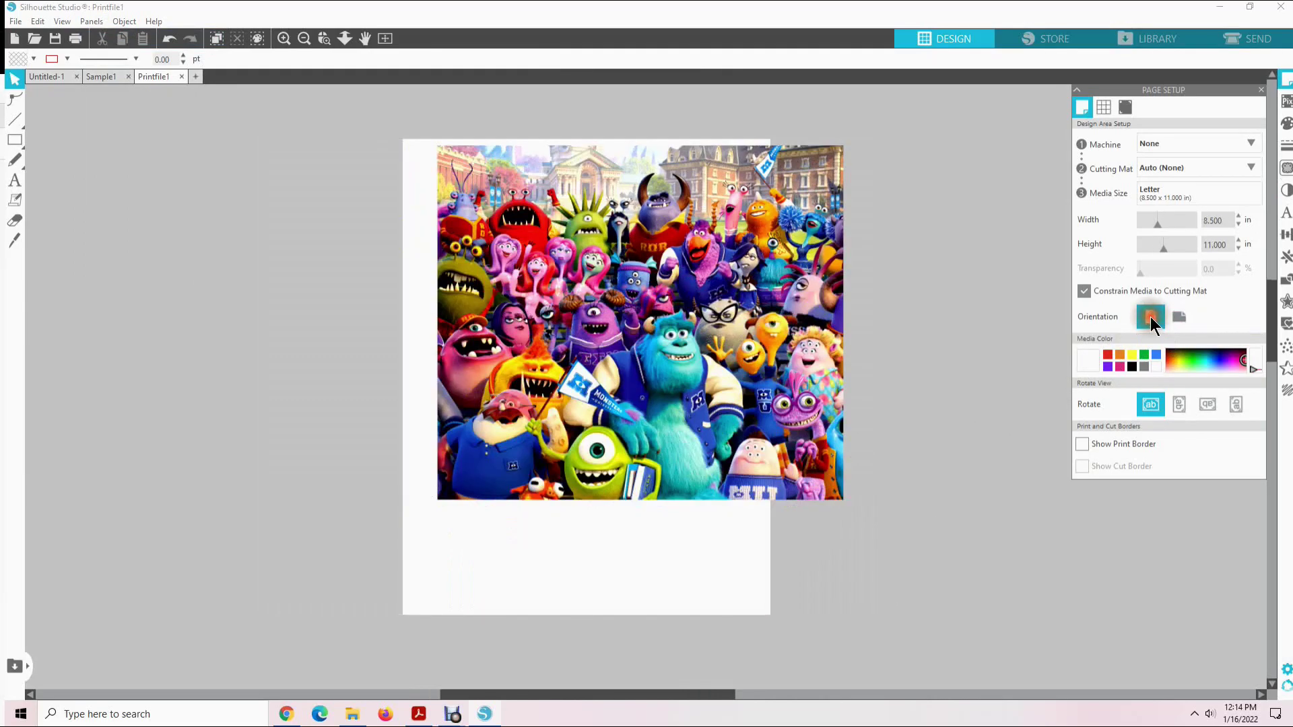
Rotate the monsters image to 90° and center it on the portrait page.
{"action": "left_click", "coordinate": [659, 354]}
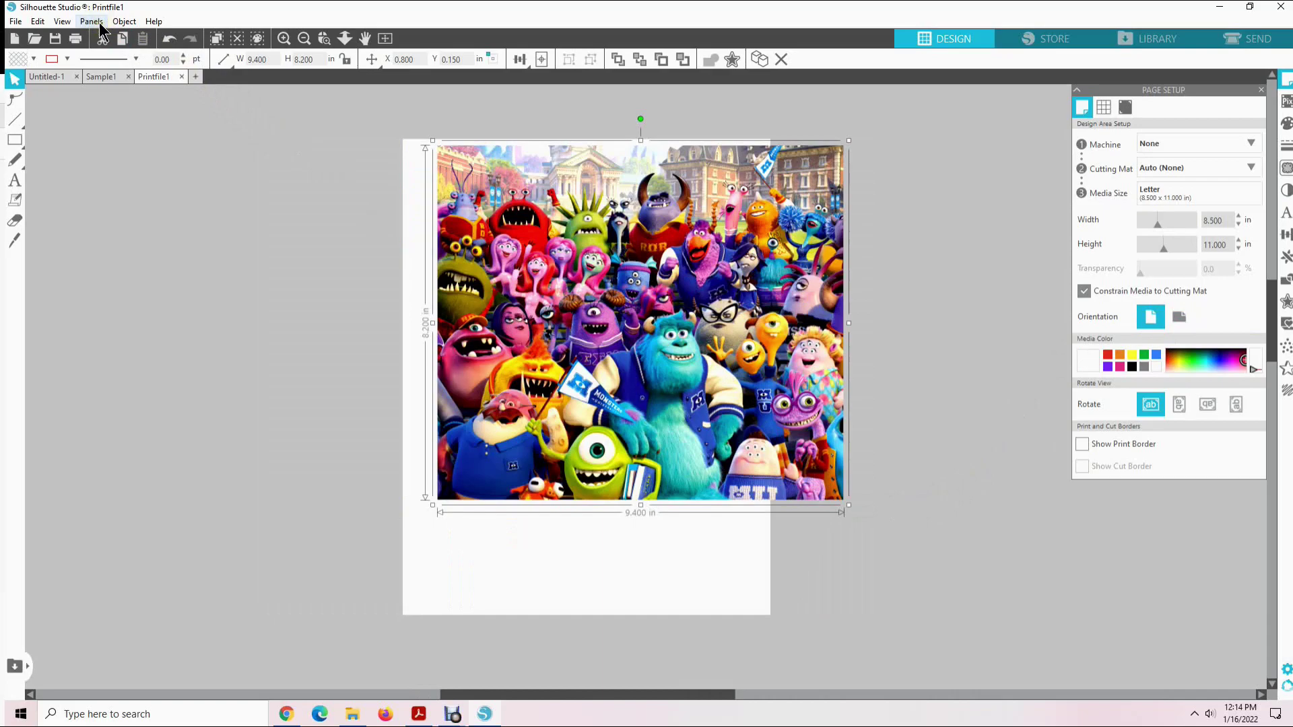
{"action": "left_click", "coordinate": [124, 21]}
{"action": "mouse_move", "coordinate": [233, 88]}
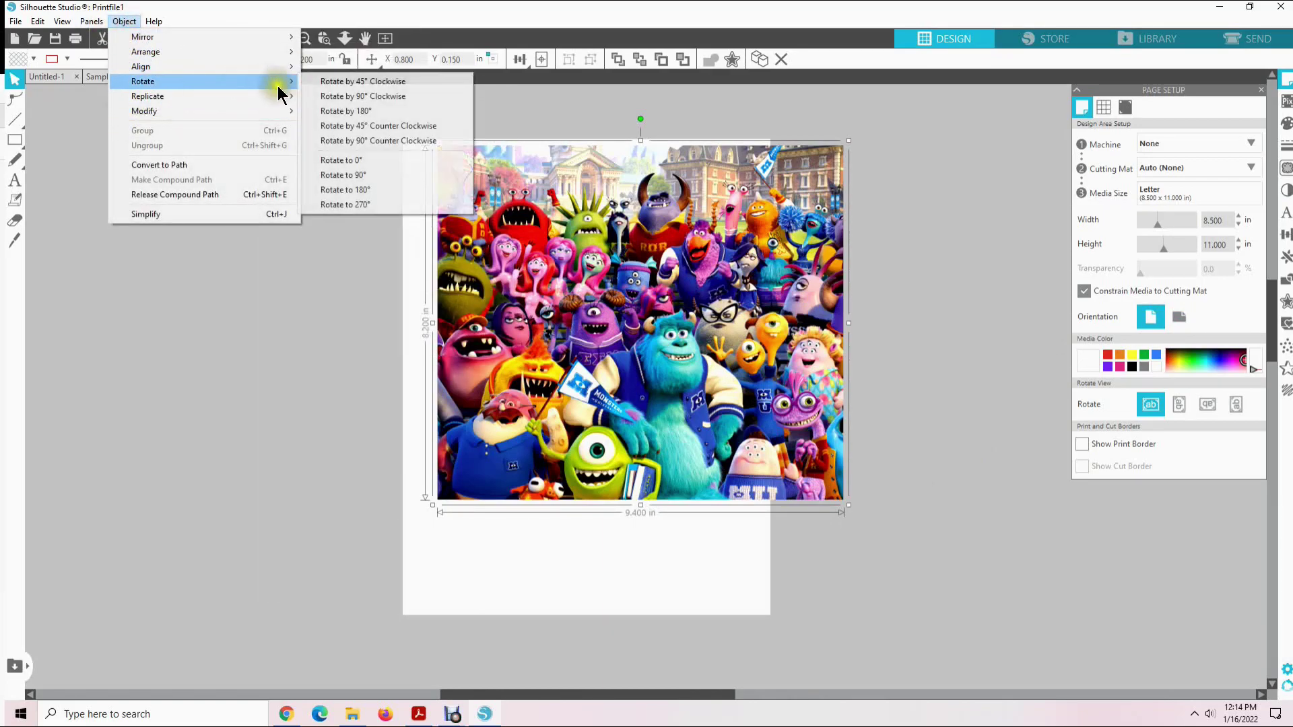
{"action": "left_click", "coordinate": [368, 174]}
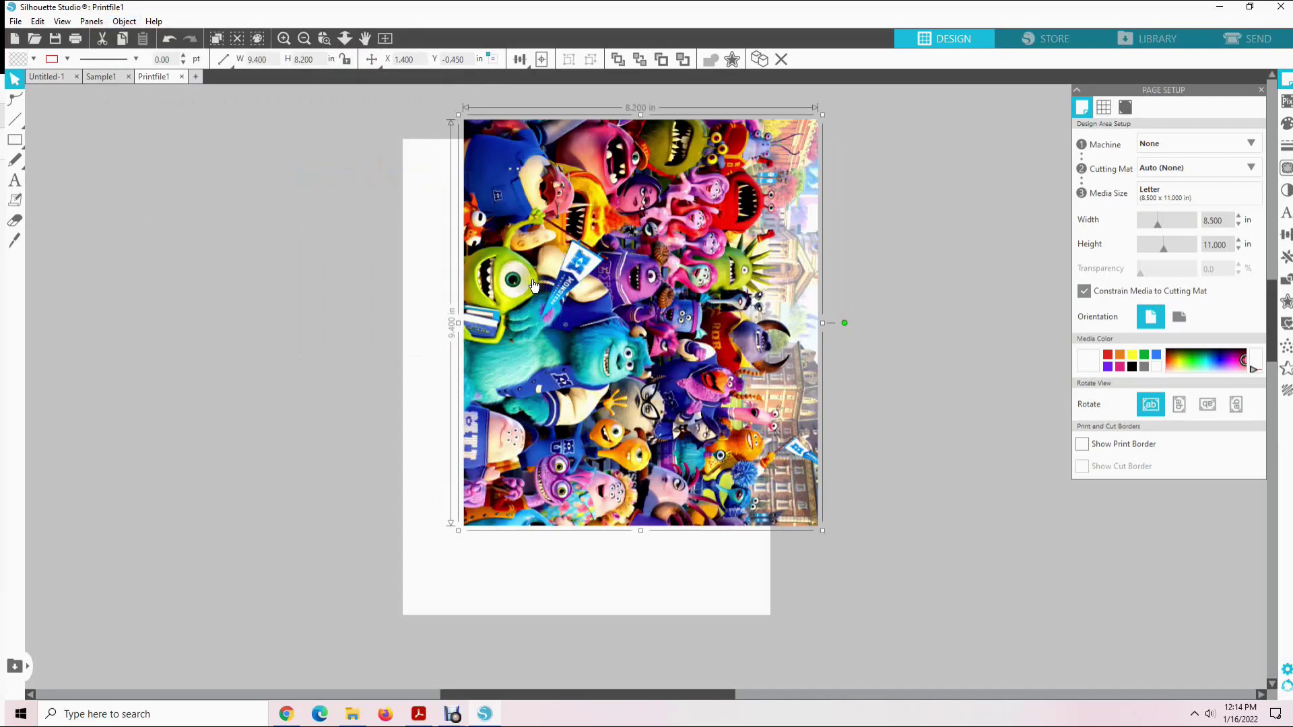
{"action": "left_click", "coordinate": [545, 60]}
{"action": "left_click", "coordinate": [907, 418]}
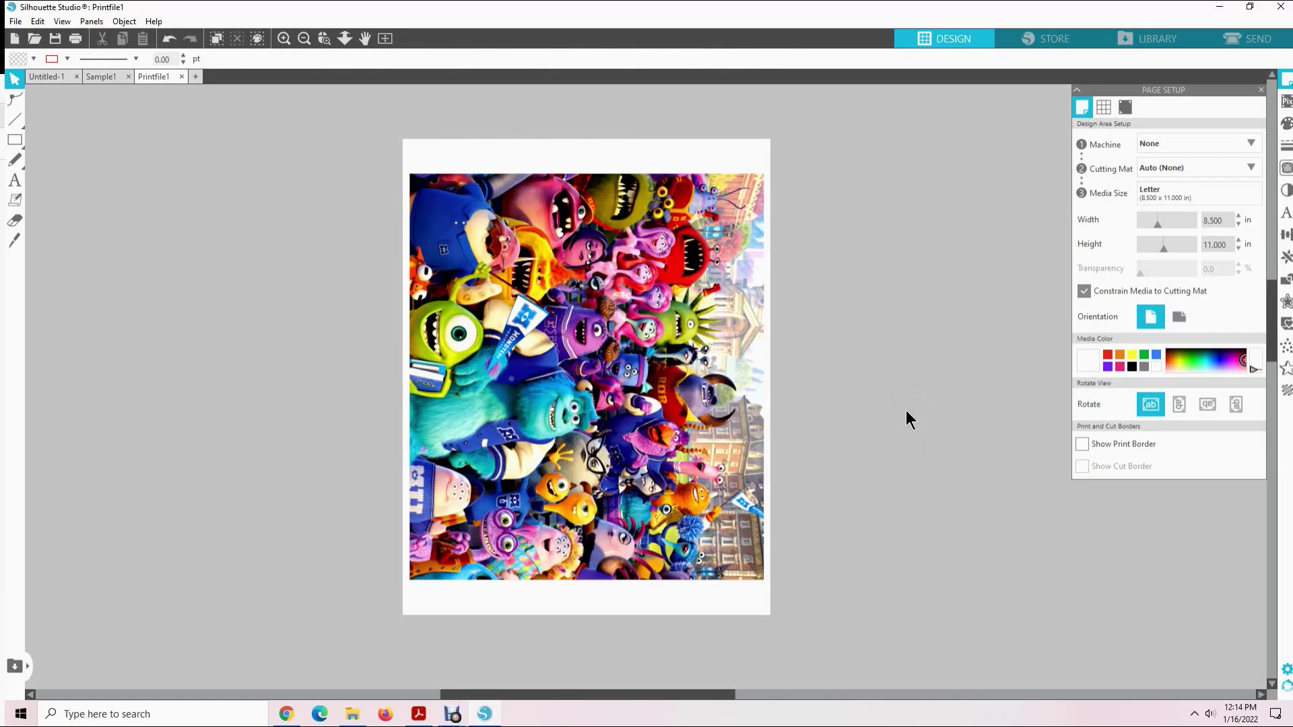
Start printing the design and select the EPSON ET-4760 For Sublimation printer.
{"action": "left_click", "coordinate": [80, 39]}
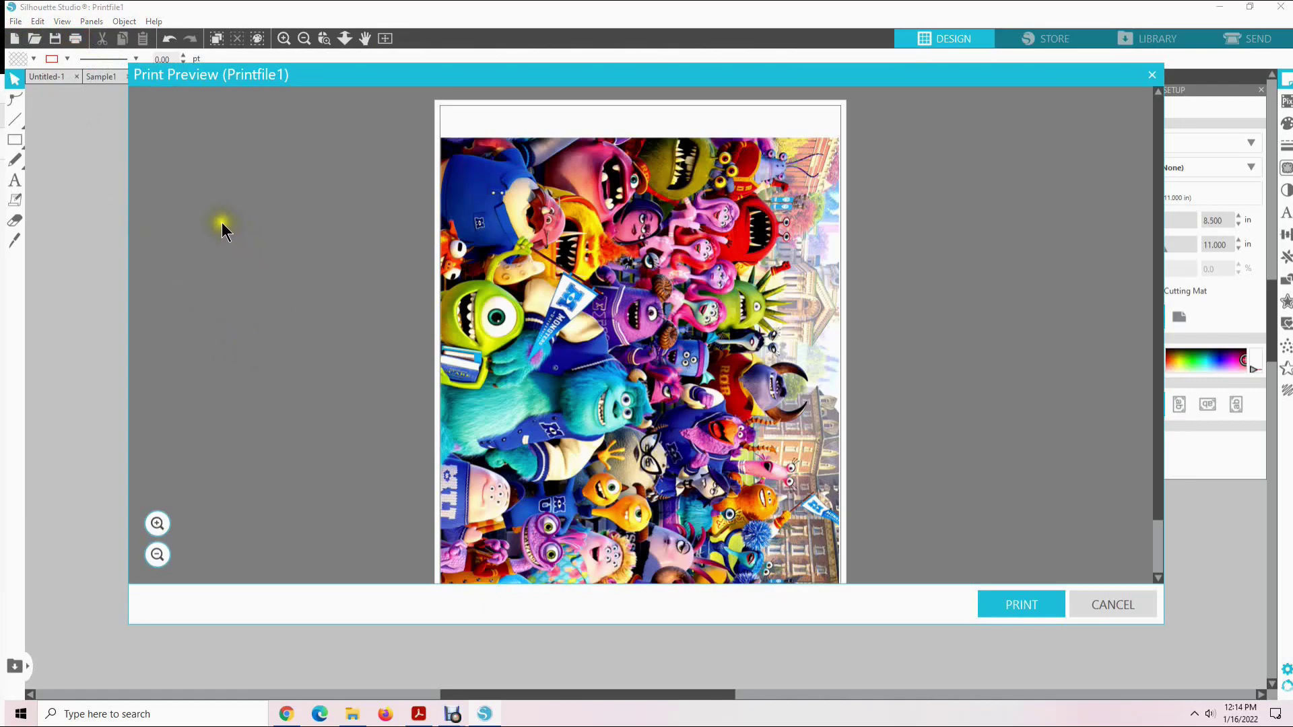
{"action": "left_click", "coordinate": [1015, 608]}
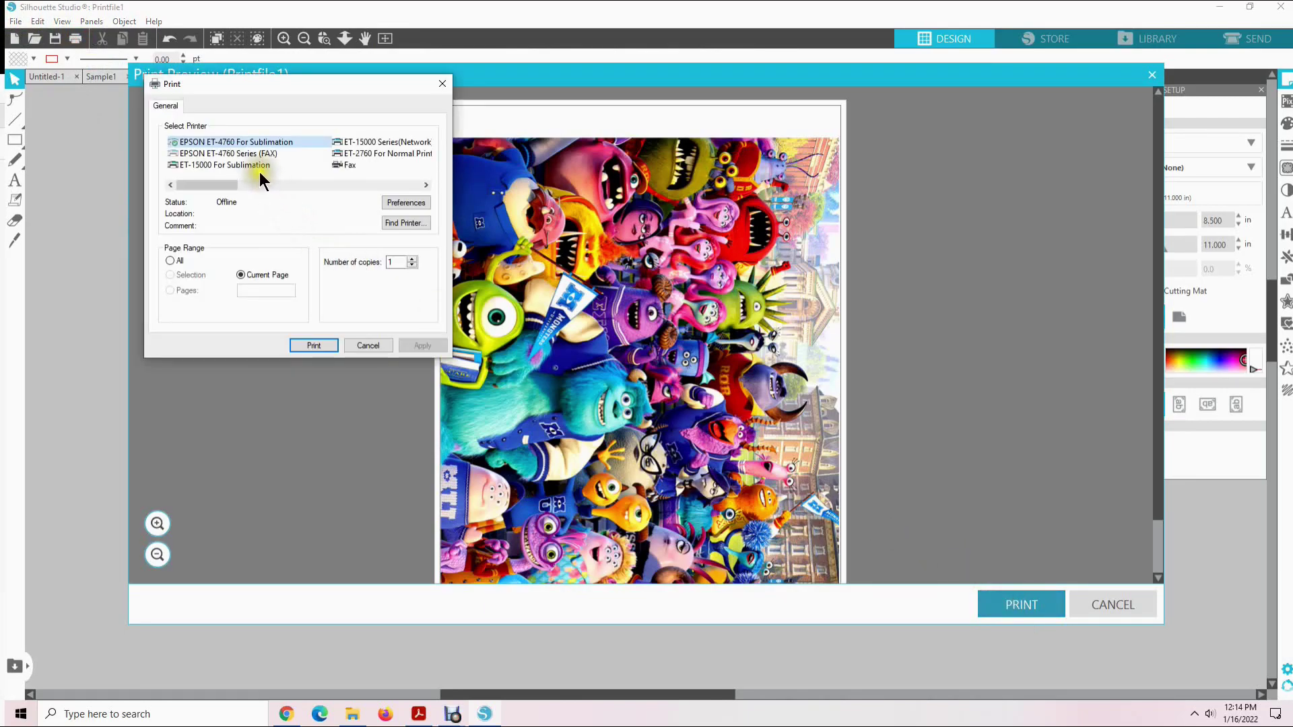
{"action": "scroll", "coordinate": [247, 162], "scroll_direction": "right", "scroll_amount": 2}
{"action": "scroll", "coordinate": [246, 162], "scroll_direction": "left", "scroll_amount": 2}
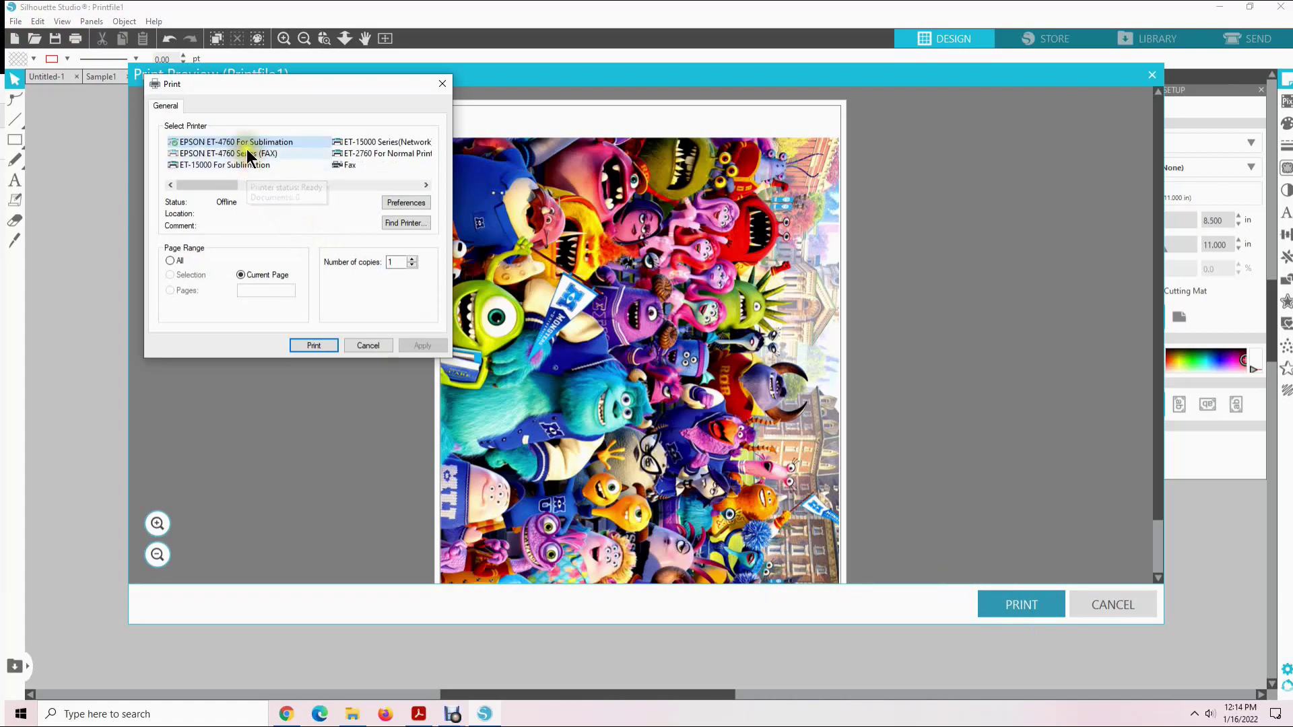
{"action": "left_click", "coordinate": [245, 143]}
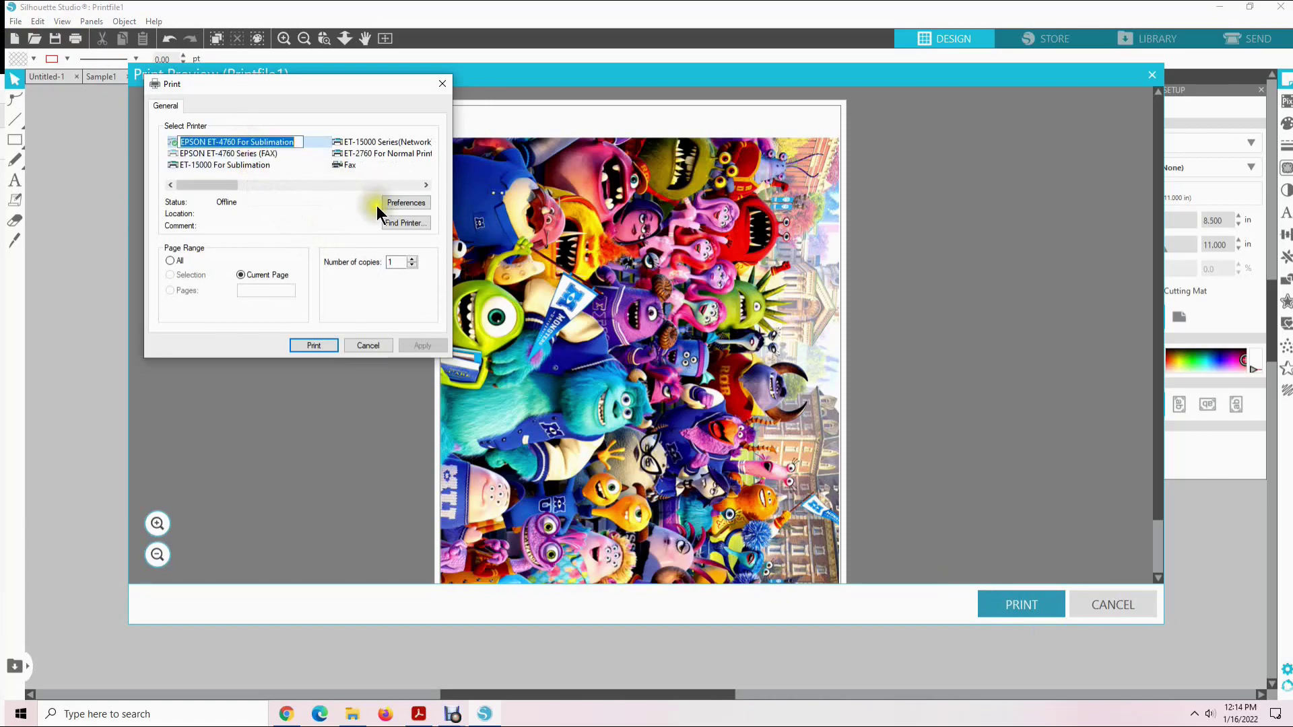
Apply the Mirrored Image preset in the printer preferences and print the current page.
{"action": "left_click", "coordinate": [404, 200]}
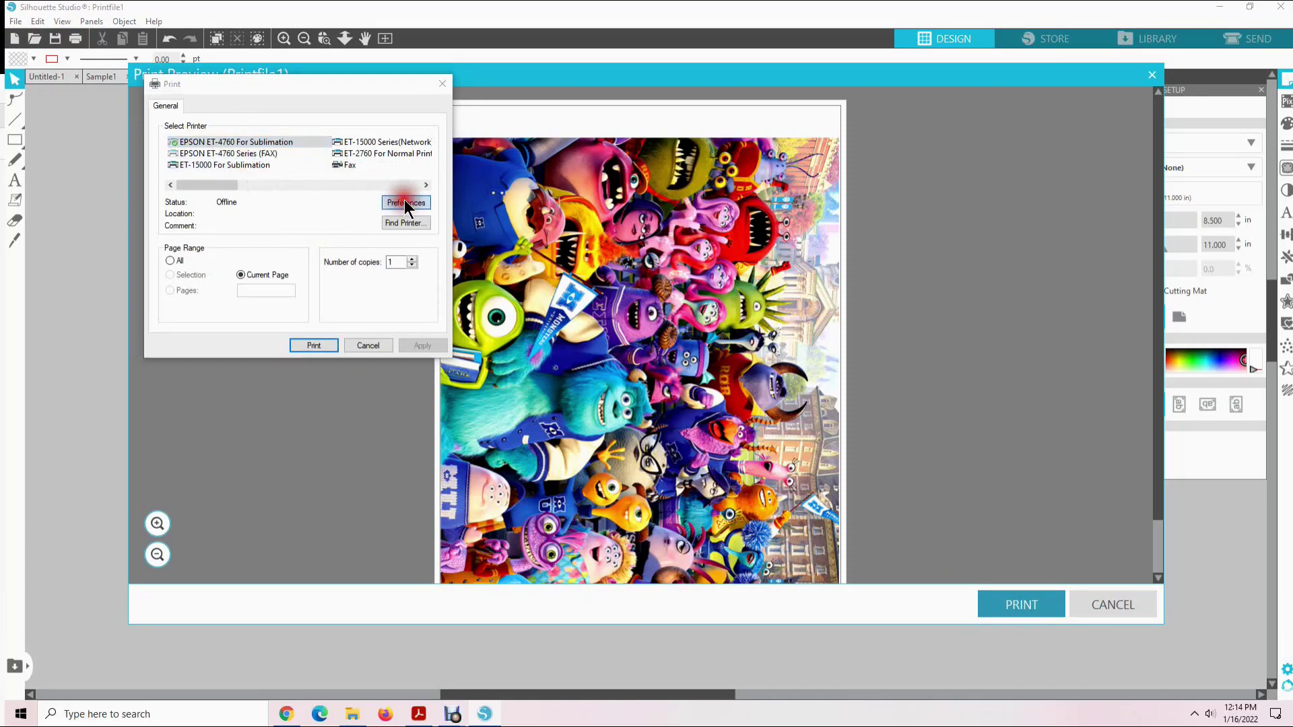
{"action": "left_click", "coordinate": [226, 217]}
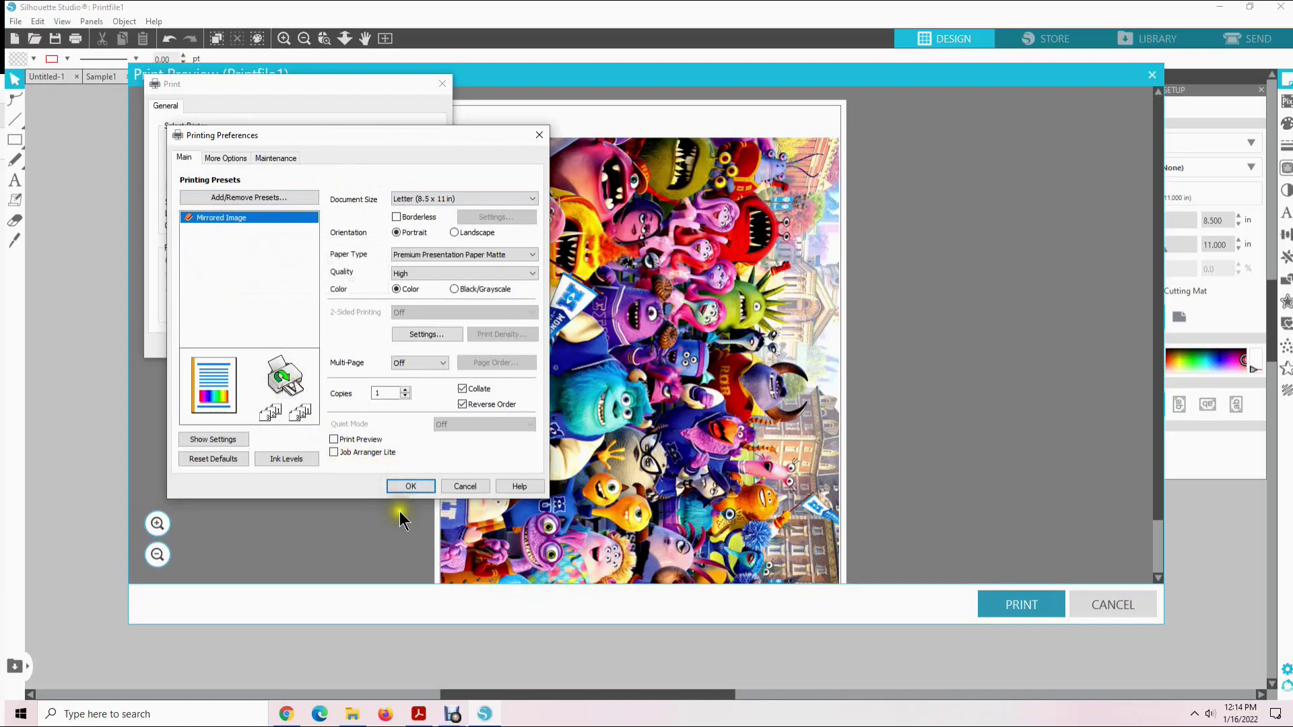
{"action": "left_click", "coordinate": [408, 487]}
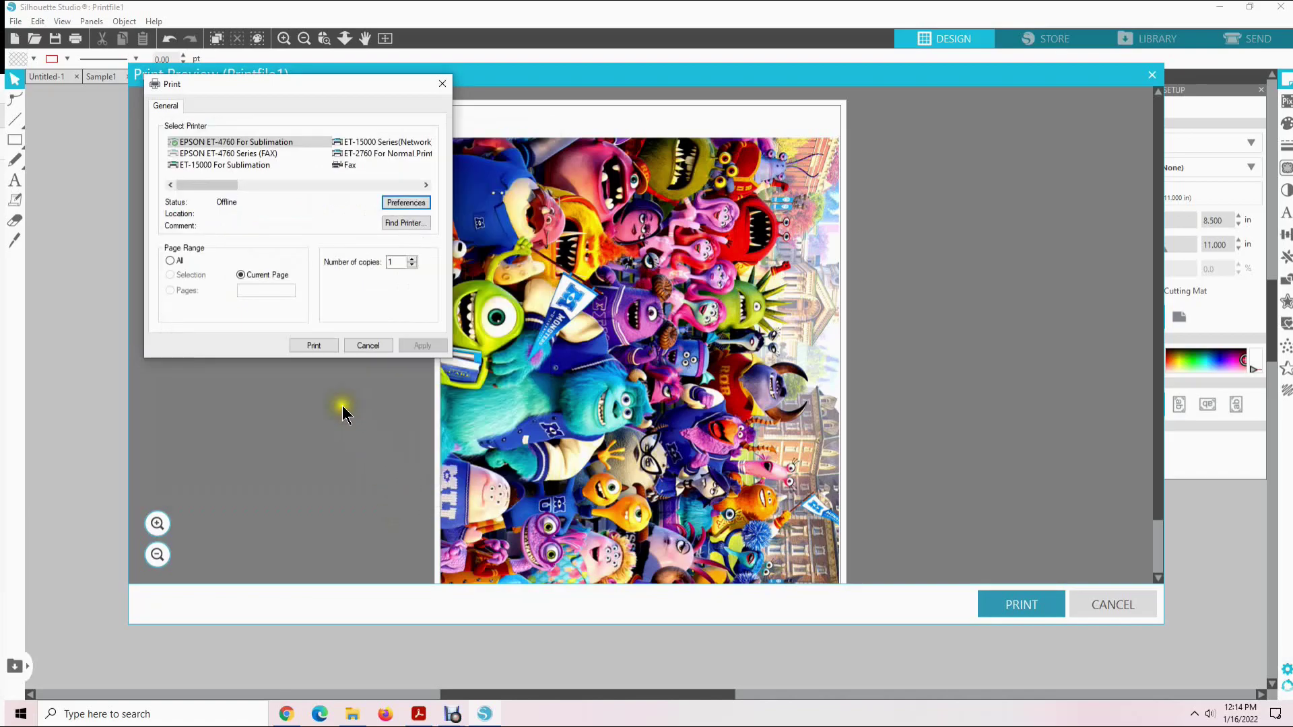
{"action": "left_click", "coordinate": [307, 346]}
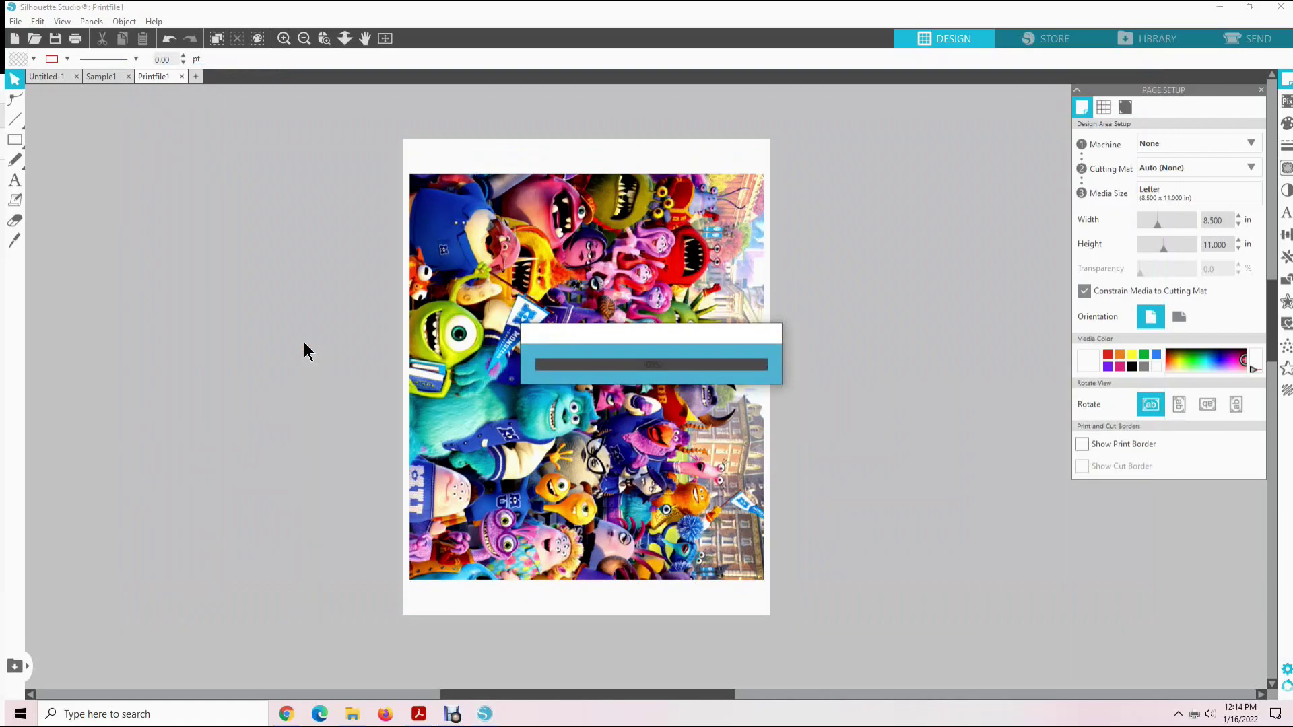
{"action": "left_click", "coordinate": [329, 345]}
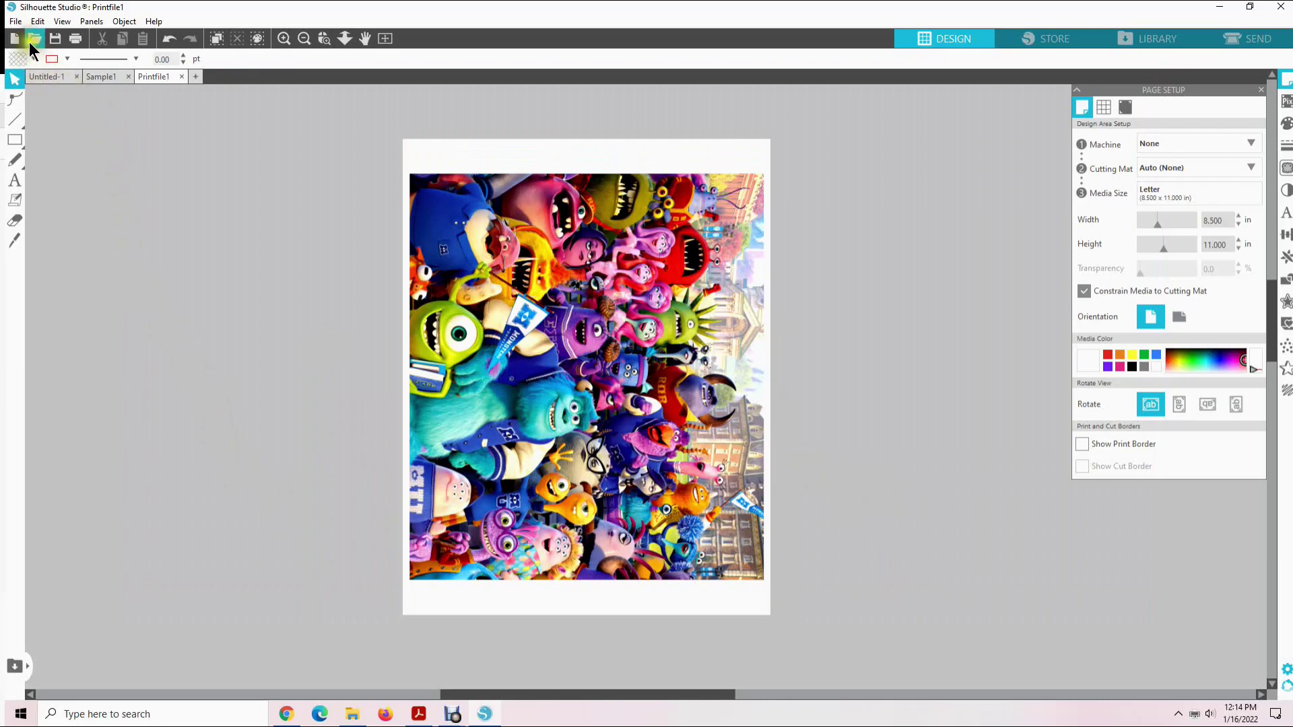
Save the design as Sample2 in Silhouette Studio V3 format in the Youtube folder.
{"action": "left_click", "coordinate": [15, 21]}
{"action": "left_click", "coordinate": [38, 131]}
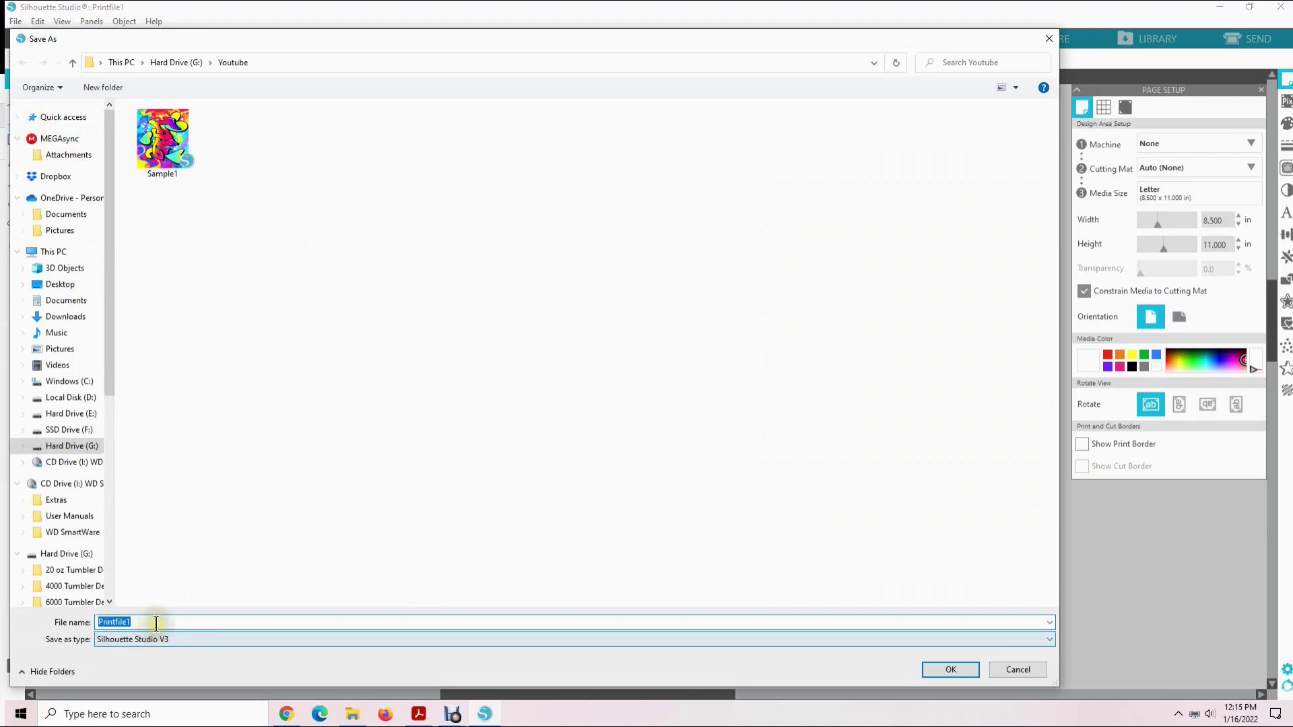
{"action": "type", "text": "Sample21"}
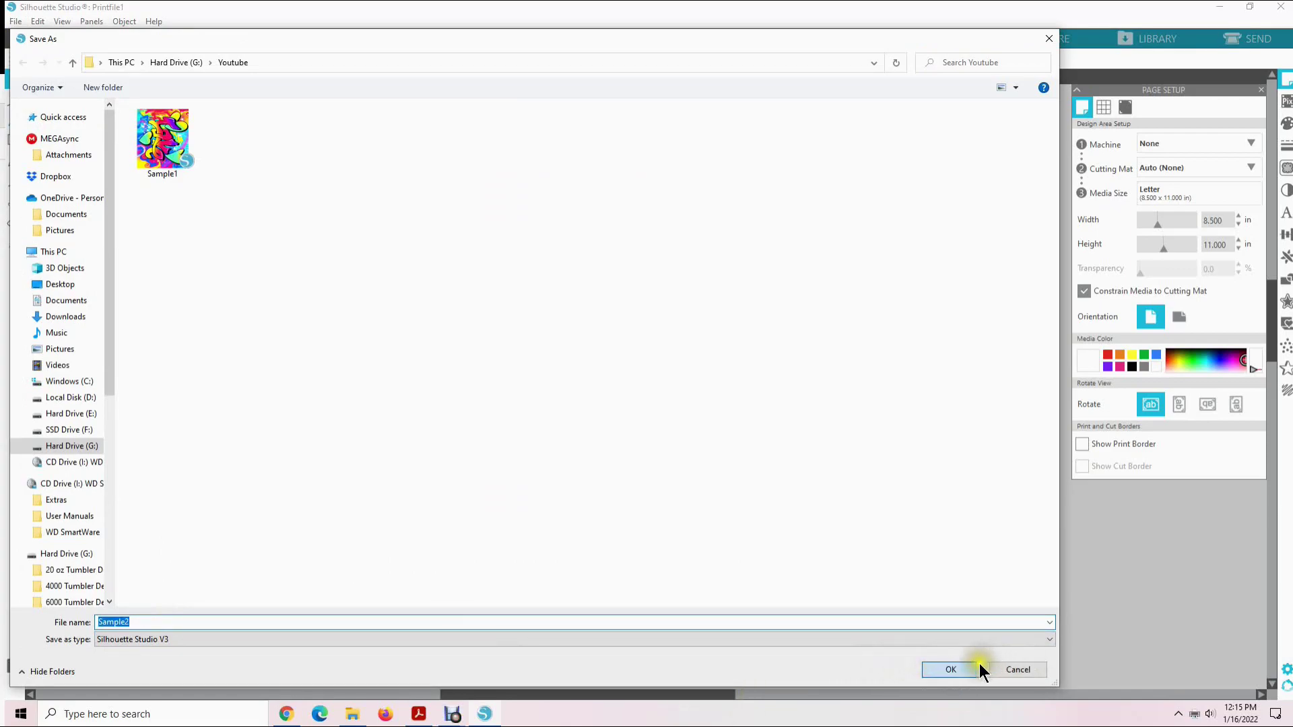
{"action": "left_click", "coordinate": [957, 674]}
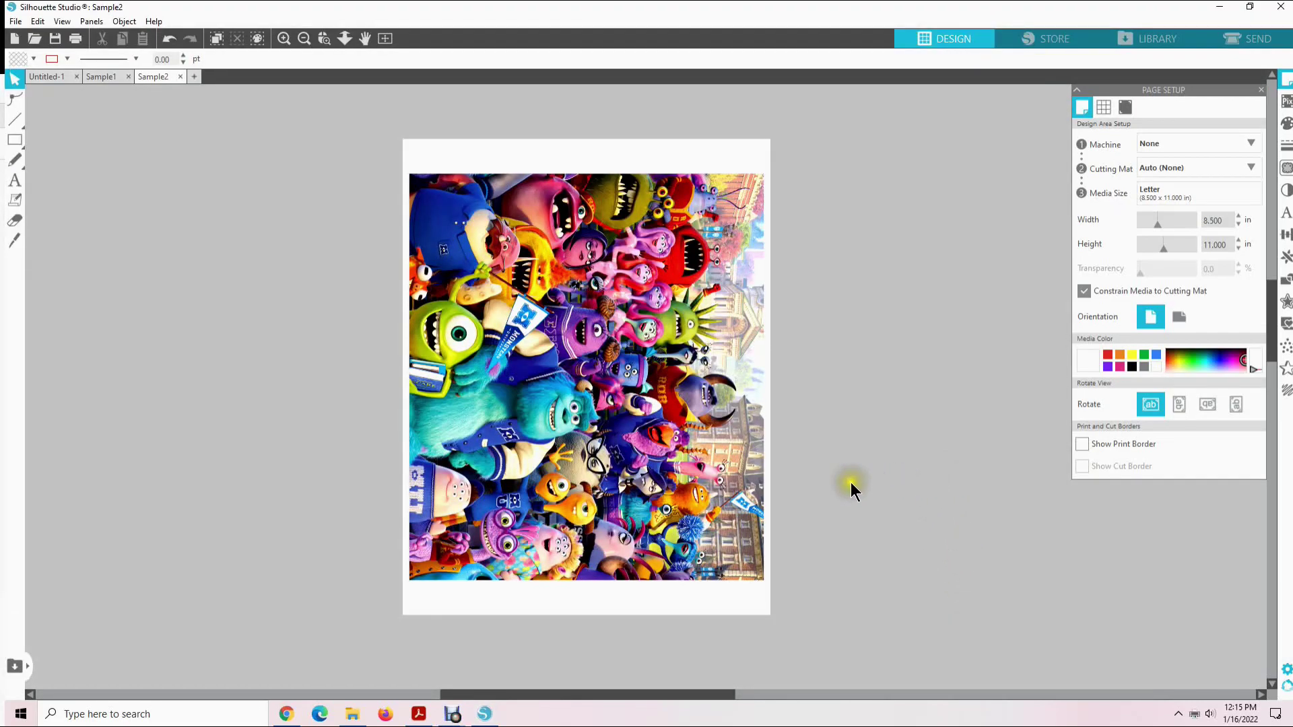
Delete the monsters image from the Sample2 page.
{"action": "left_click", "coordinate": [628, 358]}
{"action": "right_click", "coordinate": [629, 363]}
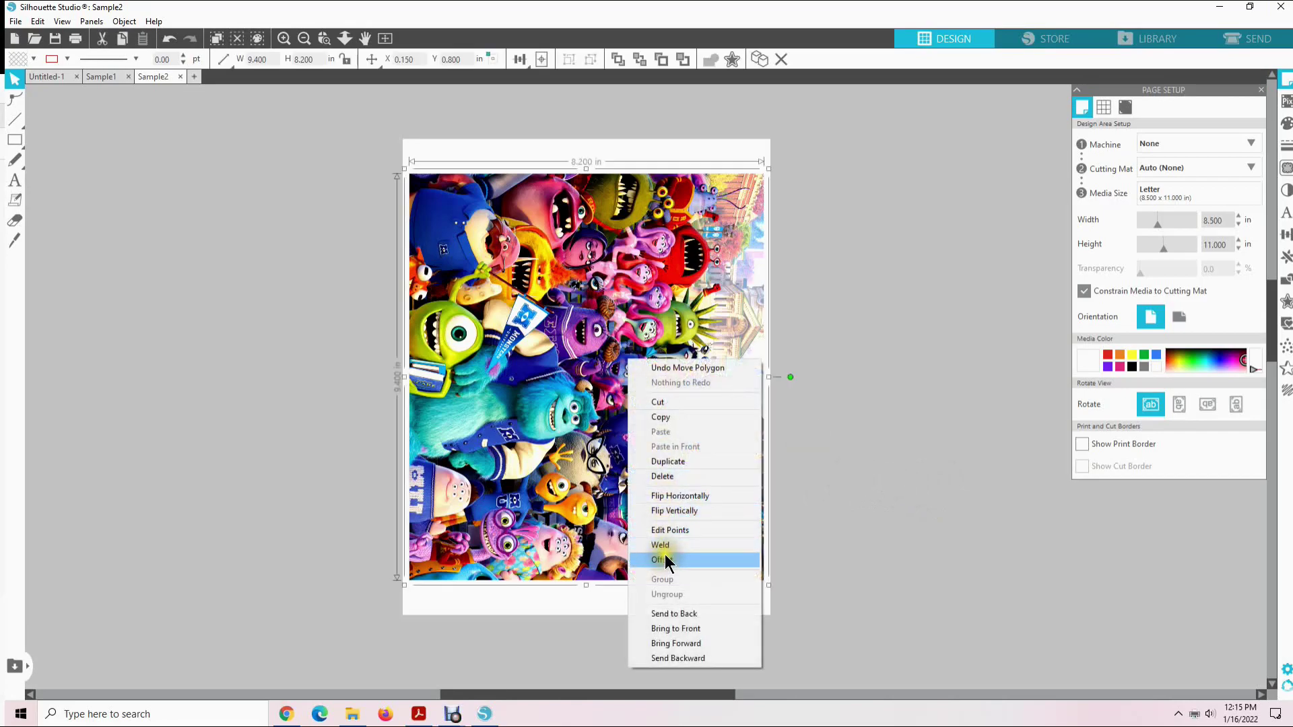
{"action": "left_click", "coordinate": [672, 479]}
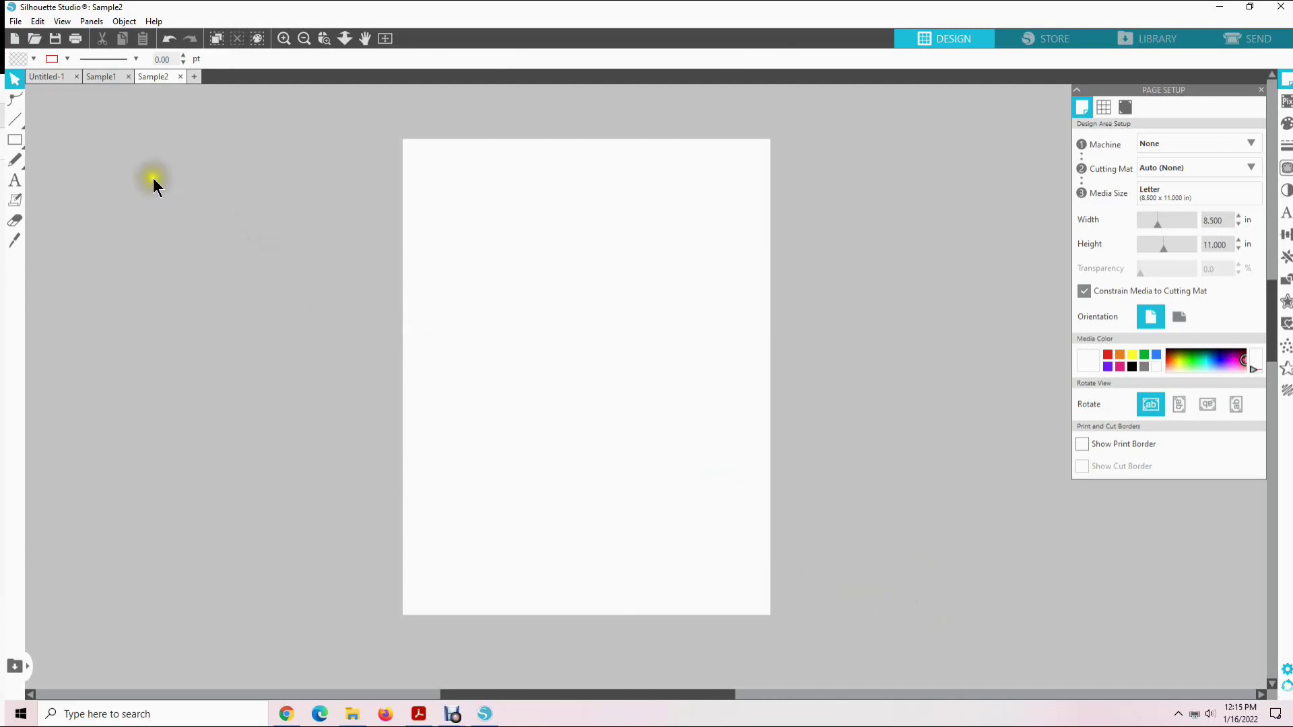
Reopen the saved Sample2 design from the Youtube folder.
{"action": "left_click", "coordinate": [15, 23]}
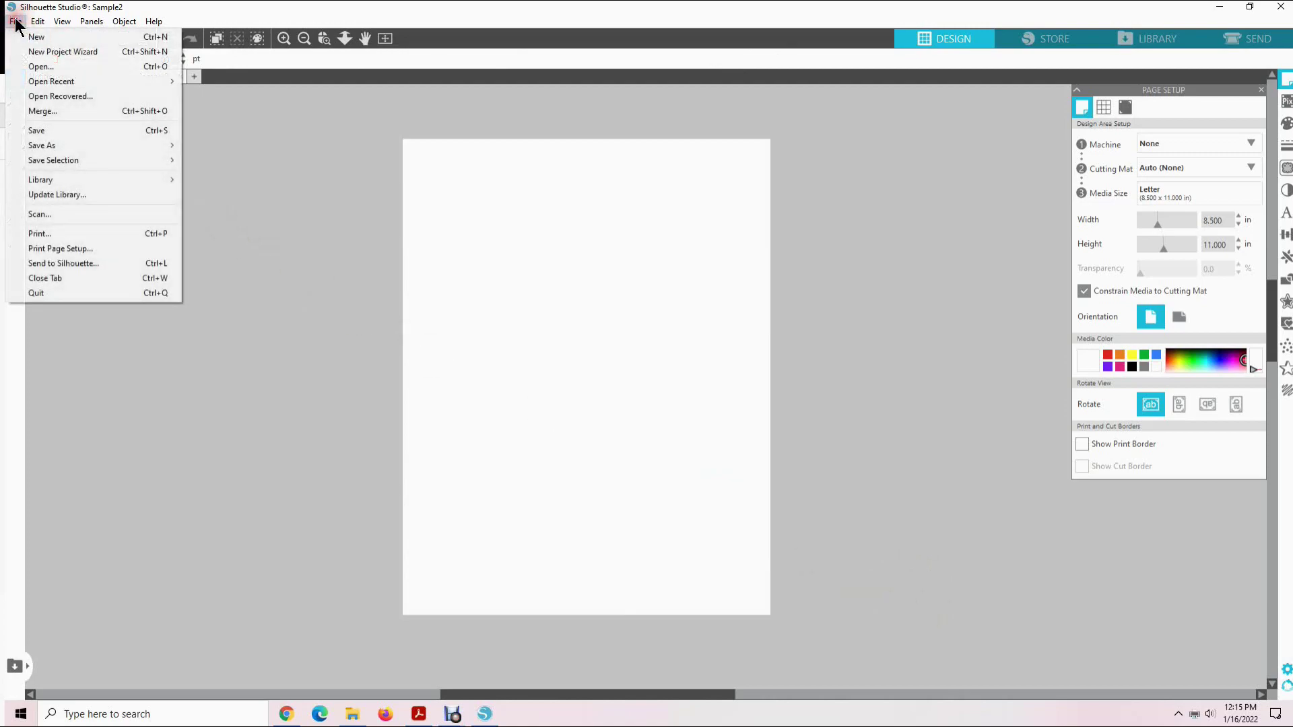
{"action": "left_click", "coordinate": [35, 67]}
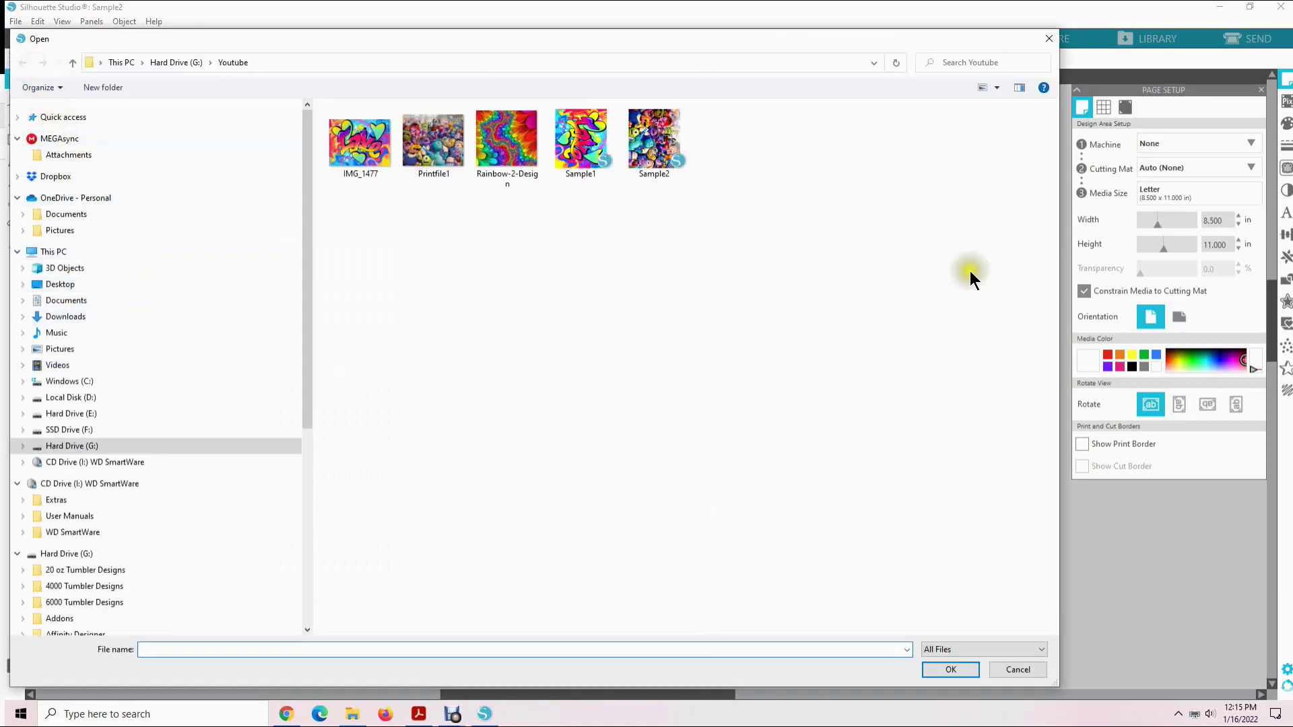
{"action": "left_click", "coordinate": [1049, 38]}
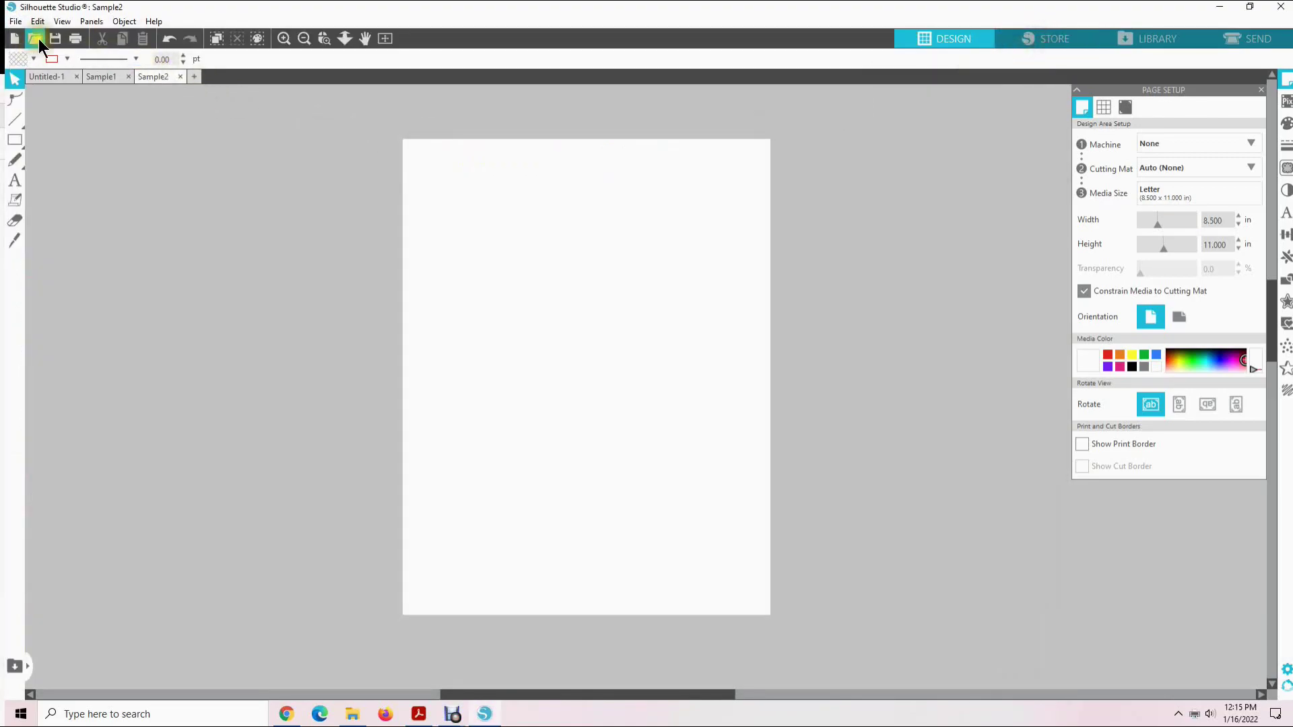
{"action": "left_click", "coordinate": [35, 39]}
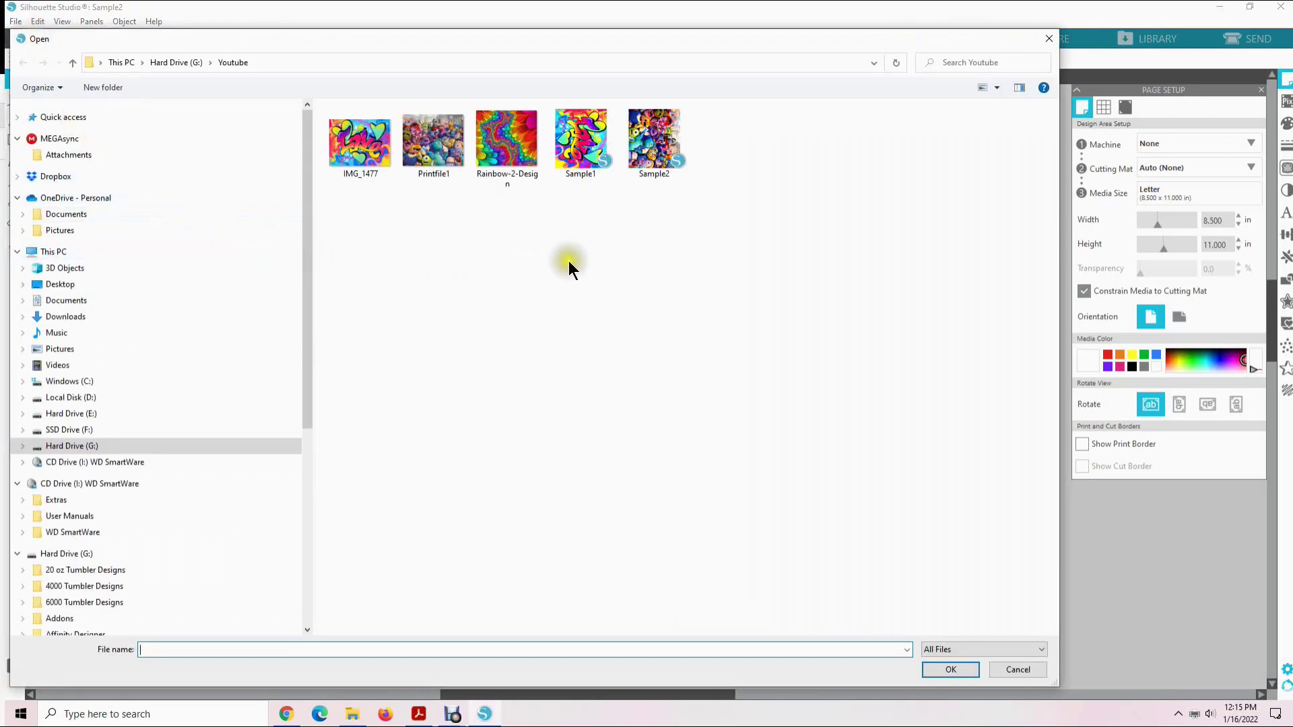
{"action": "double_click", "coordinate": [661, 150]}
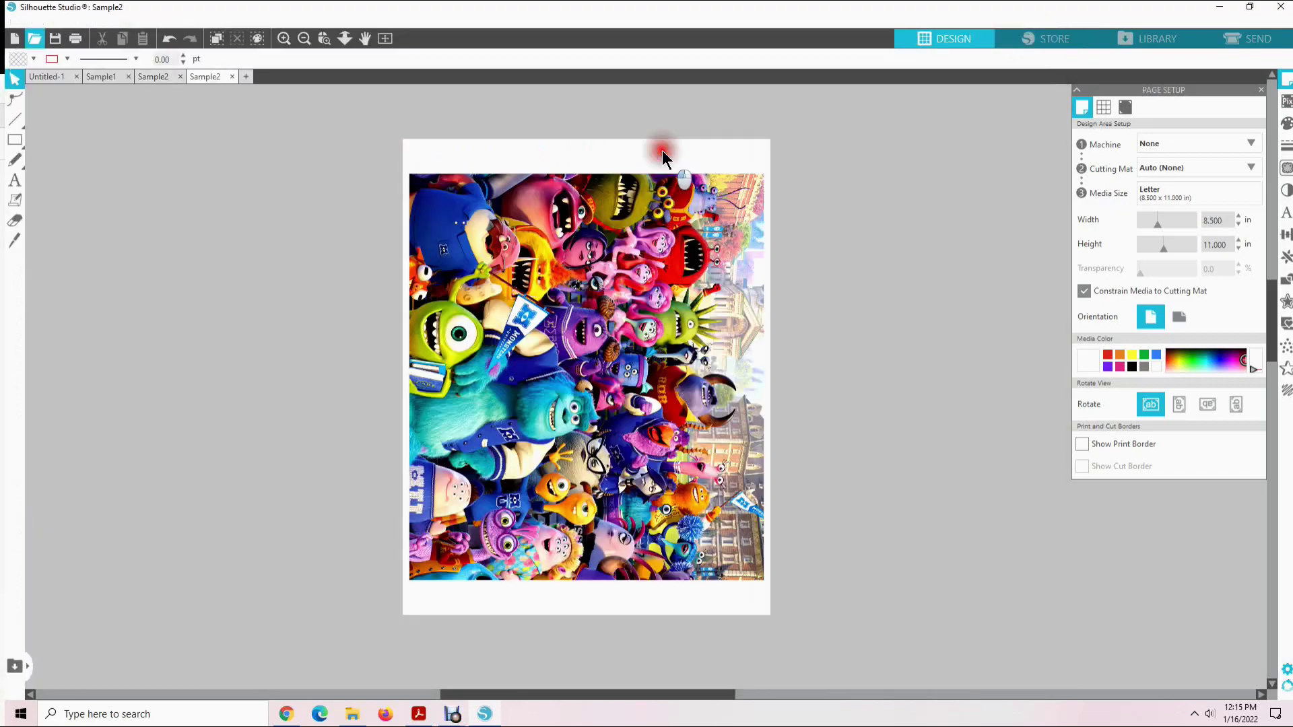